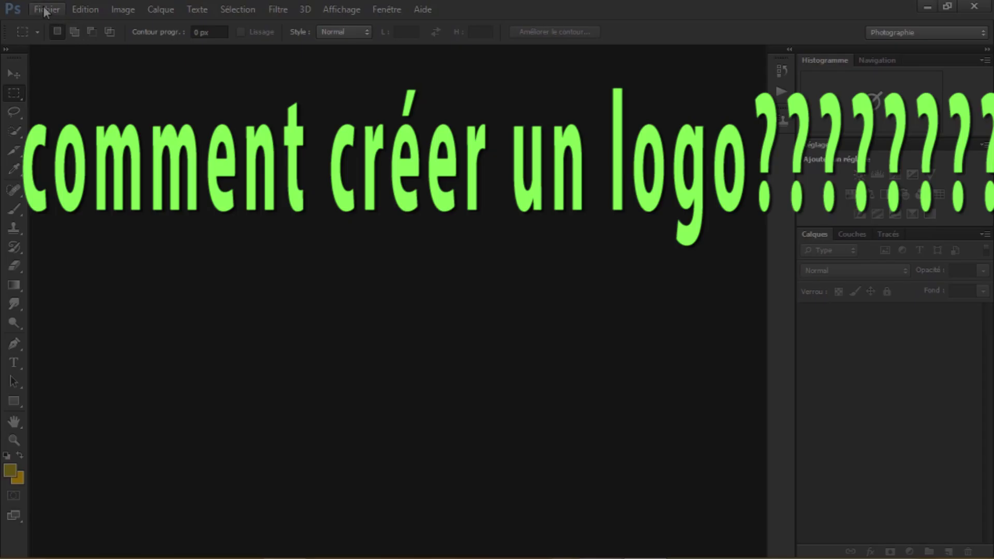
Create a new document 16 cm wide, 20 cm high, at 300 pixels/centimetre
{"action": "left_click", "coordinate": [50, 12]}
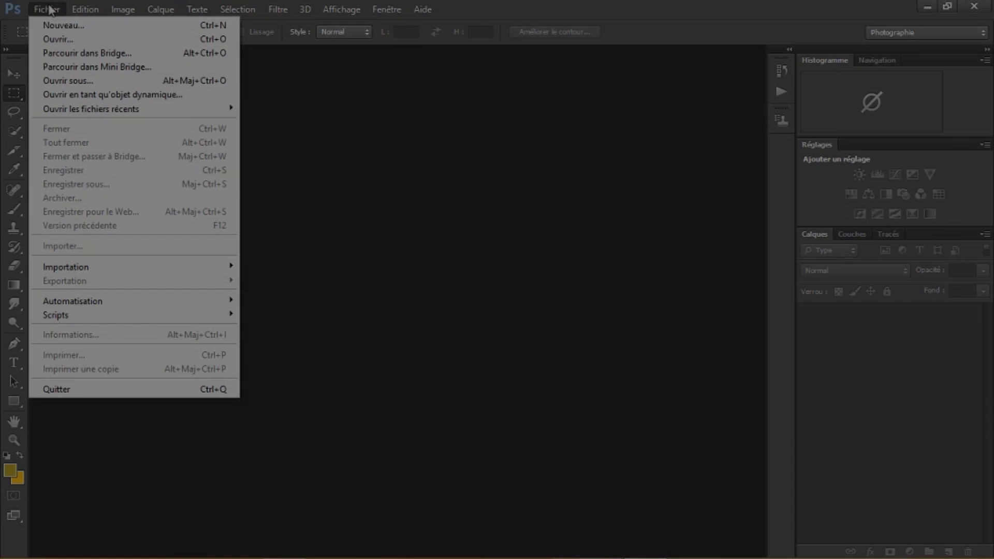
{"action": "left_click", "coordinate": [61, 27]}
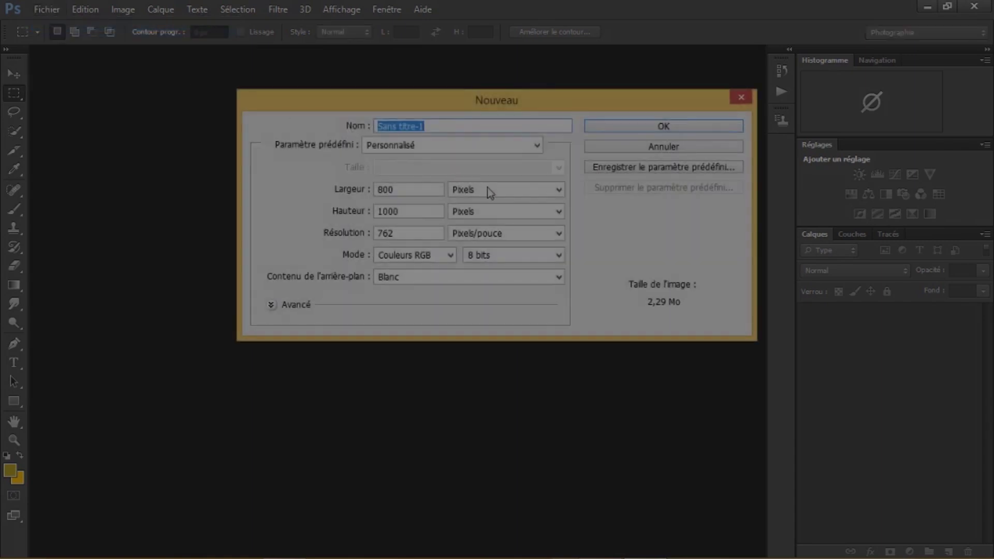
{"action": "left_click", "coordinate": [559, 190]}
{"action": "left_click", "coordinate": [549, 227]}
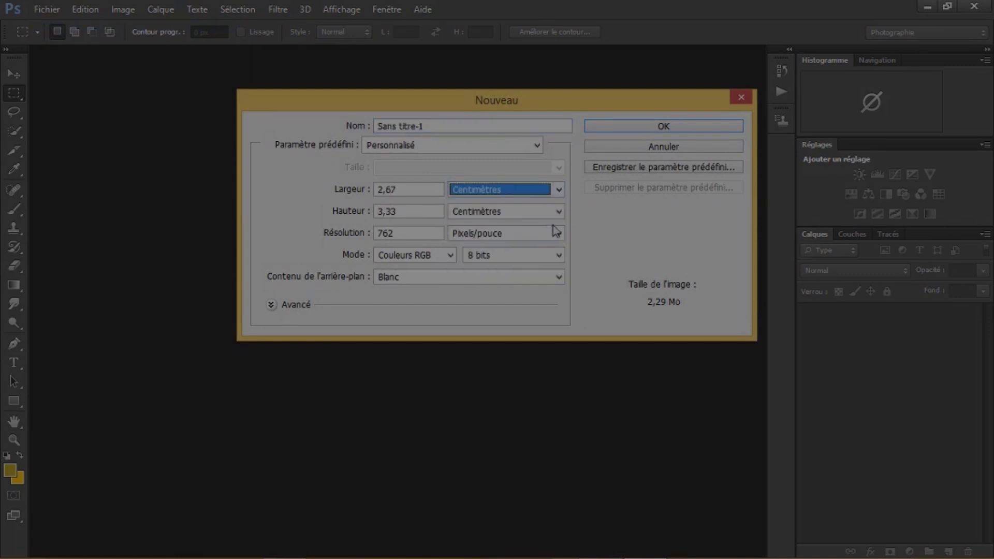
{"action": "left_click", "coordinate": [559, 213]}
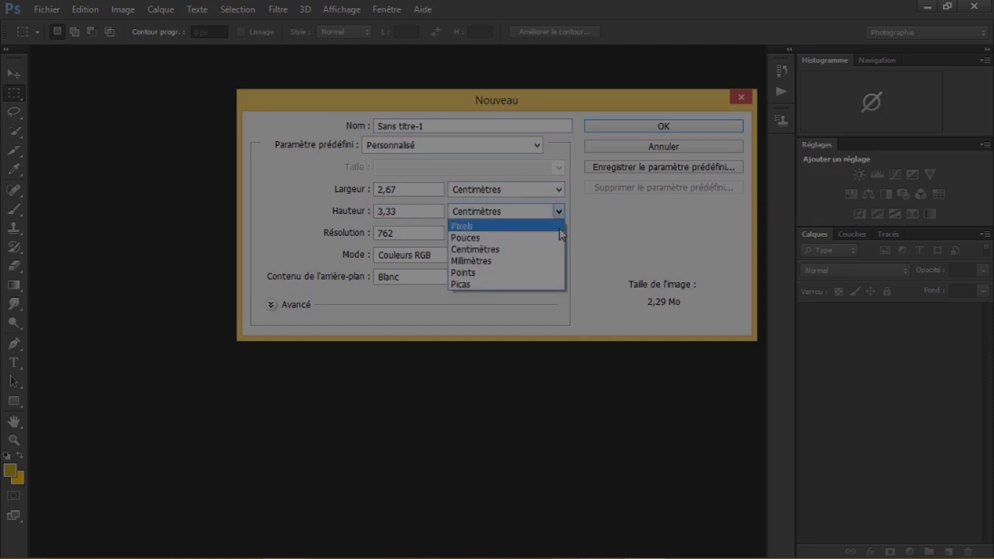
{"action": "left_click", "coordinate": [554, 252]}
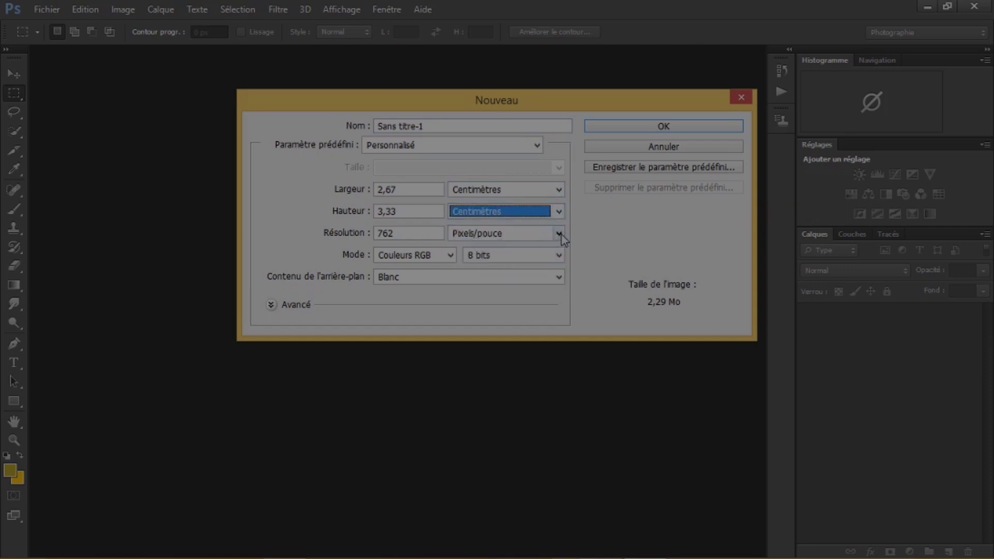
{"action": "left_click", "coordinate": [559, 234]}
{"action": "left_click", "coordinate": [554, 261]}
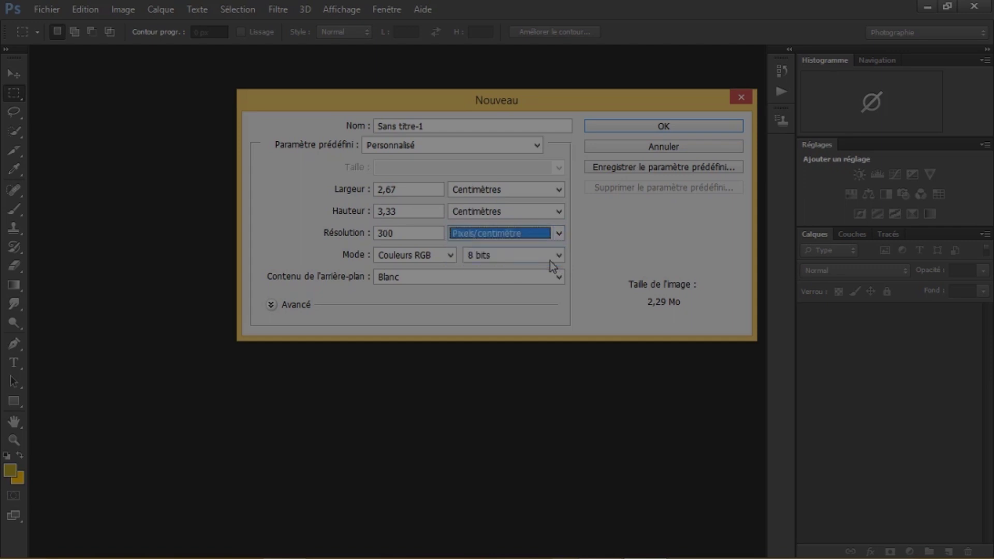
{"action": "left_click_drag", "start_coordinate": [411, 192], "coordinate": [377, 190]}
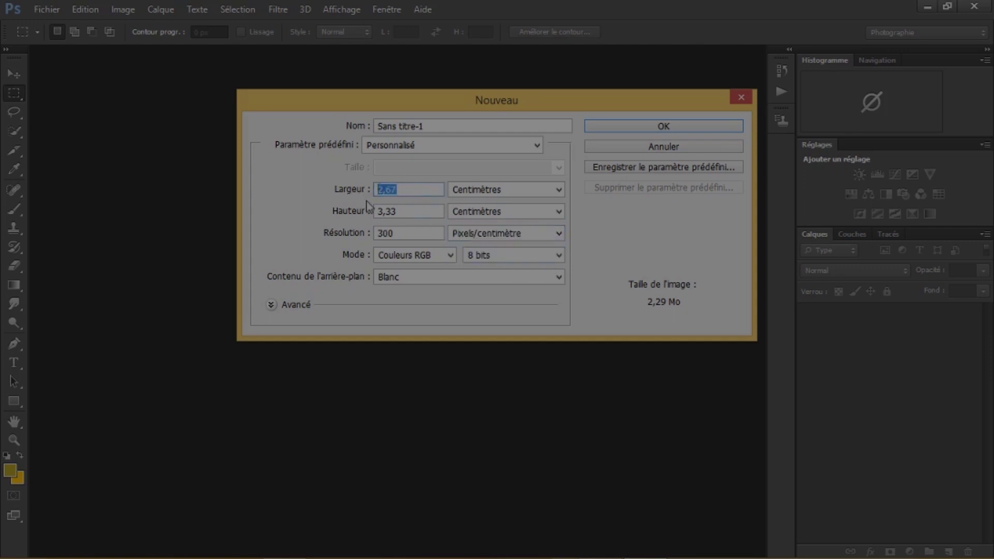
{"action": "type", "text": "16"}
{"action": "left_click_drag", "start_coordinate": [406, 213], "coordinate": [377, 212]}
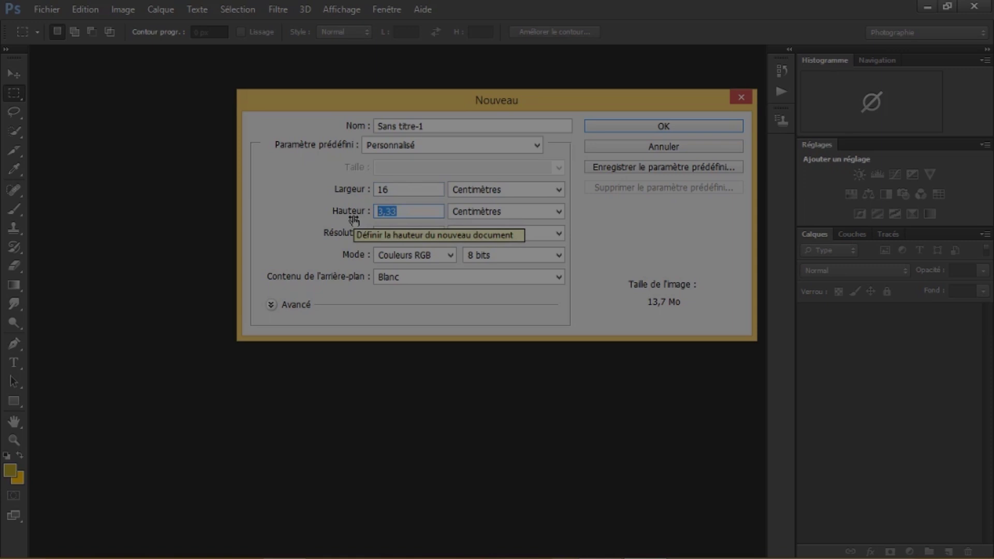
{"action": "type", "text": "20"}
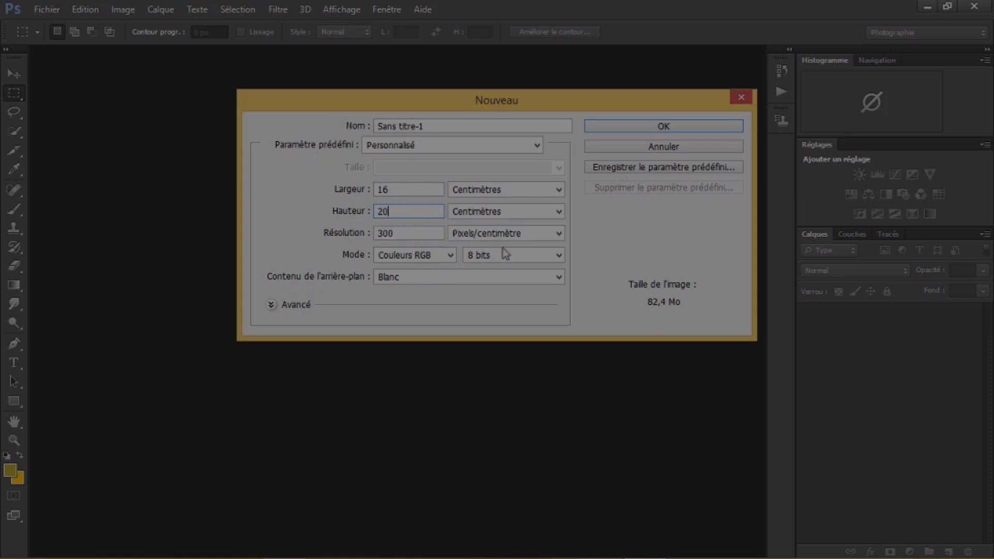
{"action": "left_click", "coordinate": [663, 127]}
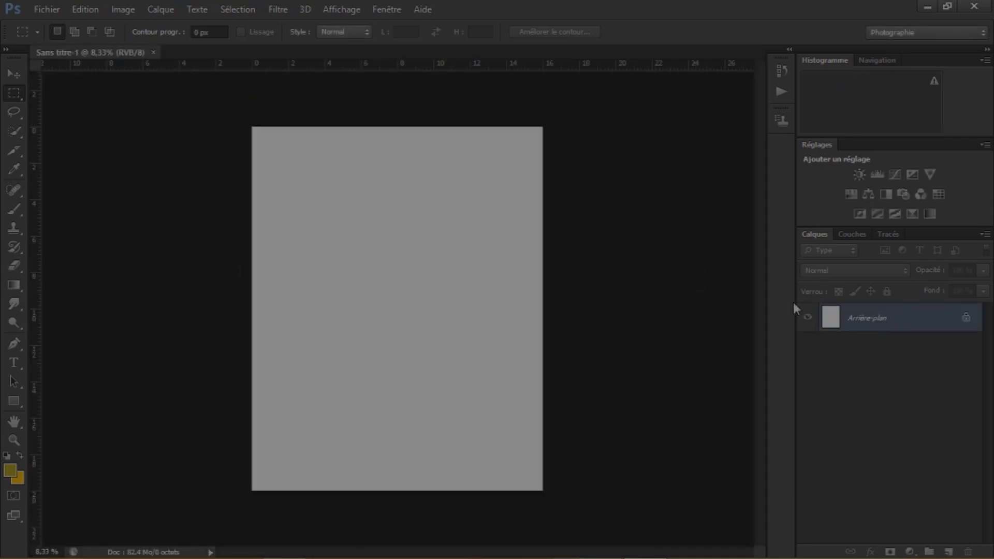
Convert the background into editable layer Calque 0 and select the whole canvas
{"action": "double_click", "coordinate": [951, 320]}
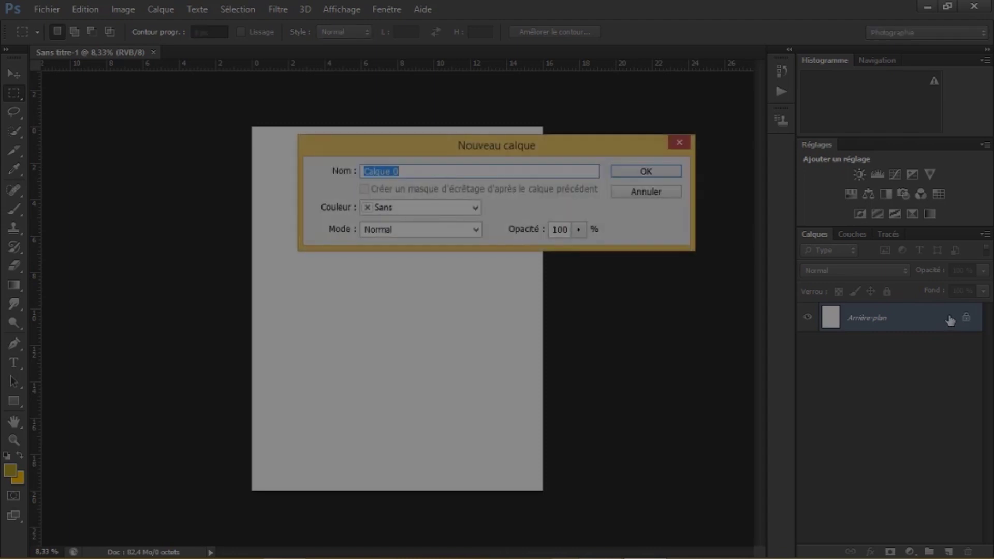
{"action": "left_click", "coordinate": [652, 172]}
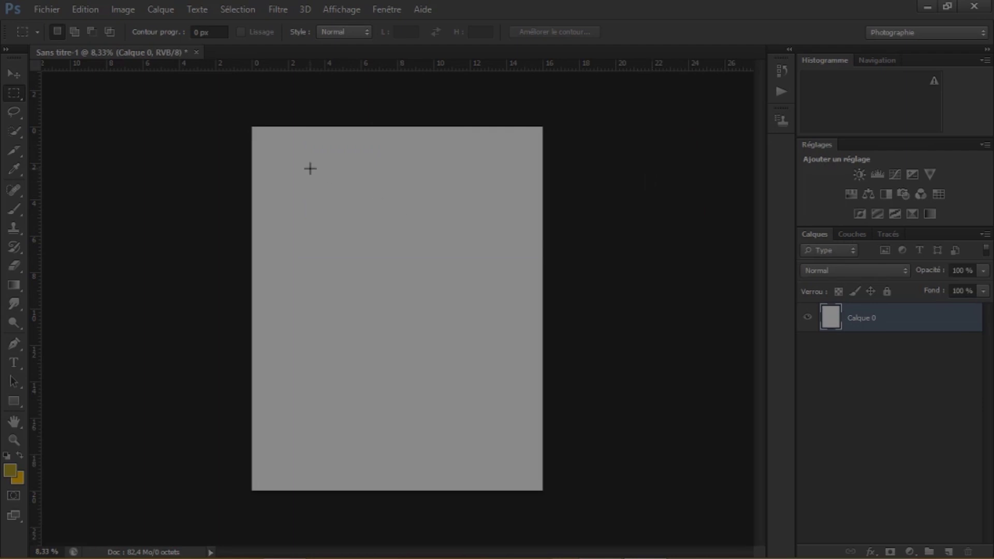
{"action": "left_click_drag", "start_coordinate": [249, 126], "coordinate": [590, 499]}
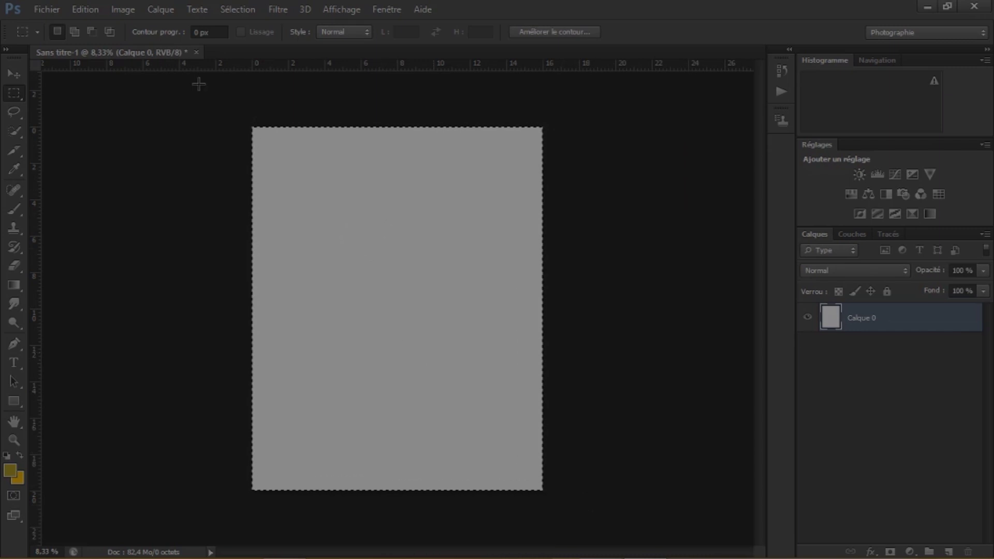
Copy the full canvas and paste it as a new layer, Calque 1
{"action": "left_click", "coordinate": [92, 12]}
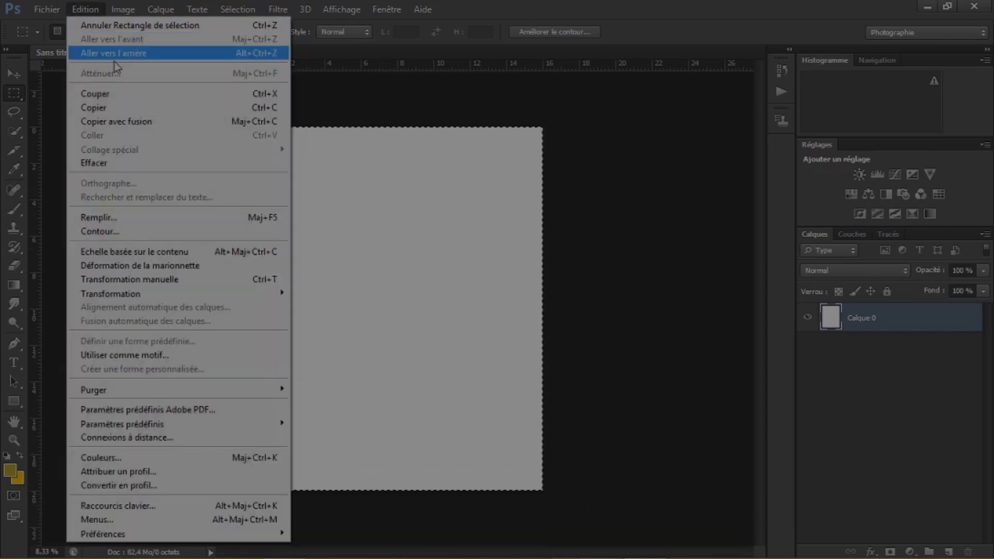
{"action": "left_click", "coordinate": [119, 108]}
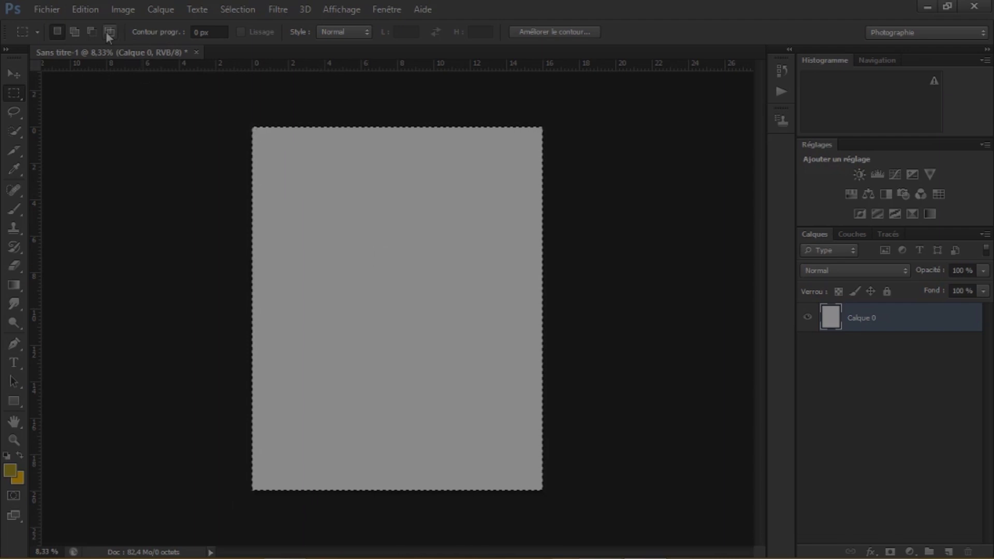
{"action": "left_click", "coordinate": [85, 9]}
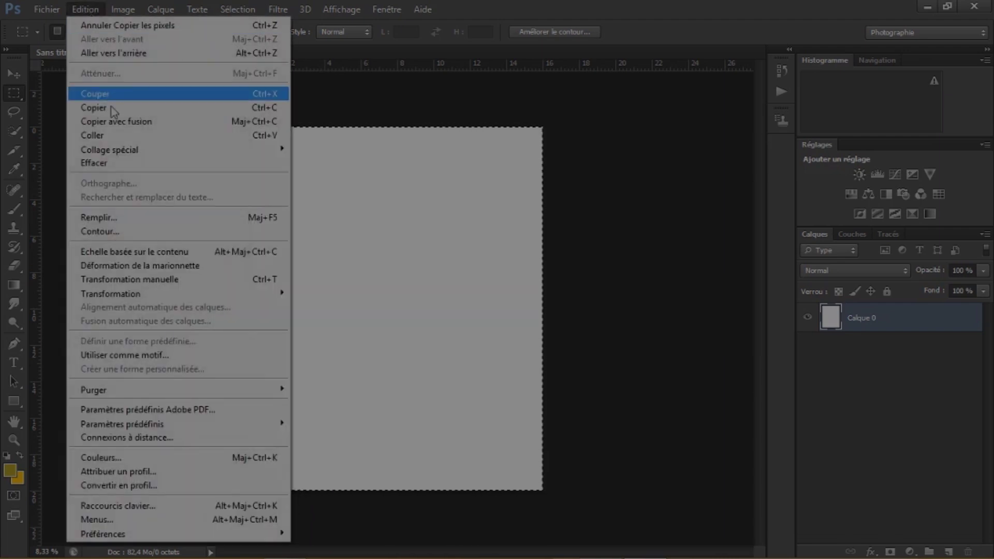
{"action": "left_click", "coordinate": [114, 134]}
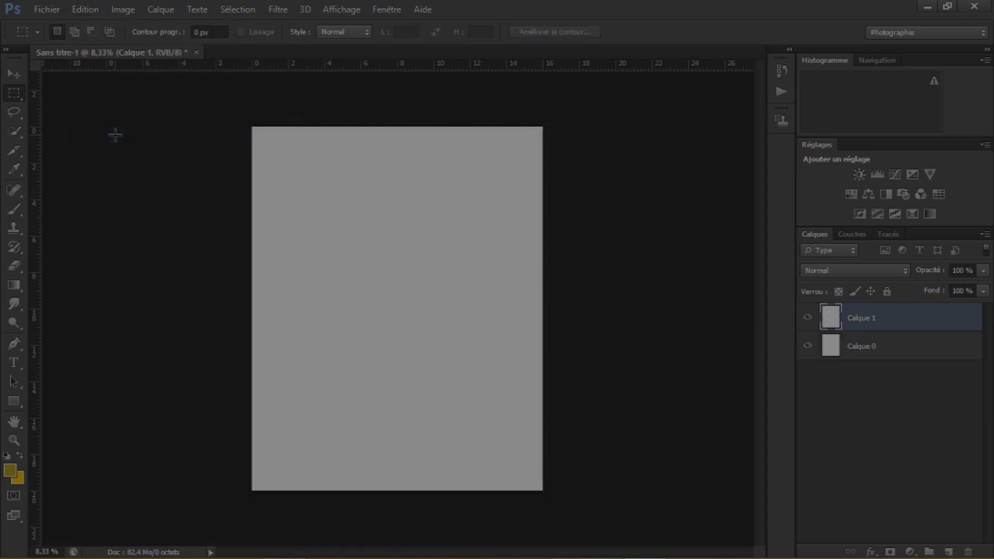
Empty Calque 1 by deleting all of its grey contents
{"action": "left_click", "coordinate": [863, 352]}
{"action": "left_click", "coordinate": [864, 329]}
{"action": "left_click_drag", "start_coordinate": [250, 127], "coordinate": [594, 510]}
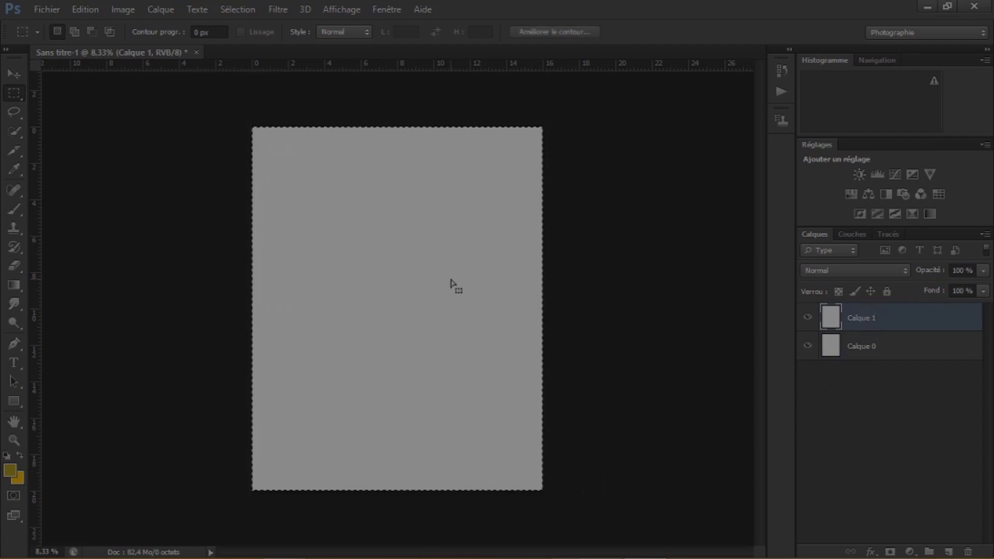
{"action": "key", "text": "Delete"}
{"action": "key", "text": "ctrl+d"}
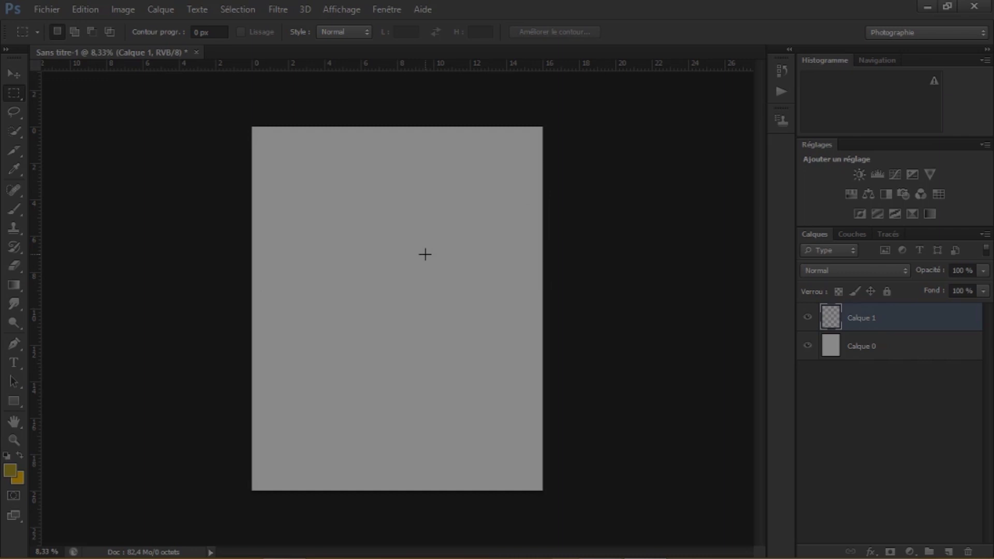
Move grey Calque 0 downward, leaving the top half of the canvas transparent
{"action": "left_click", "coordinate": [14, 74]}
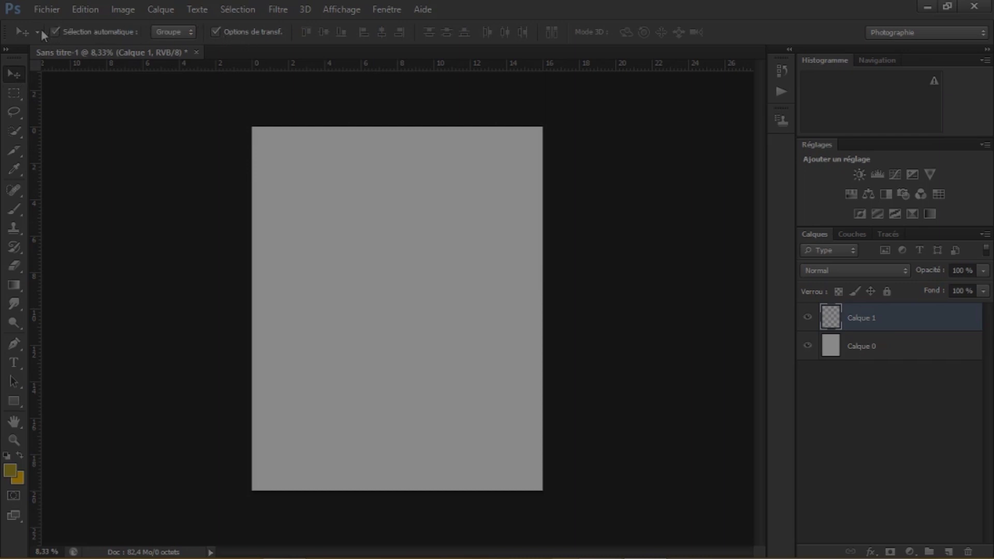
{"action": "mouse_move", "coordinate": [403, 162]}
{"action": "left_mouse_down"}
{"action": "mouse_move", "coordinate": [413, 304]}
{"action": "mouse_move", "coordinate": [393, 333]}
{"action": "mouse_move", "coordinate": [381, 328]}
{"action": "mouse_move", "coordinate": [402, 334]}
{"action": "left_mouse_up"}
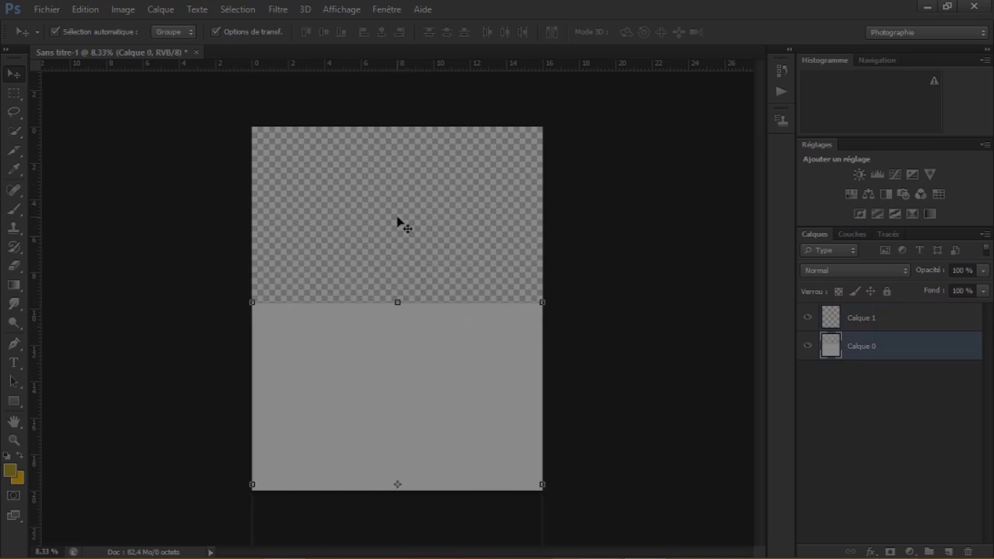
{"action": "left_click", "coordinate": [396, 200]}
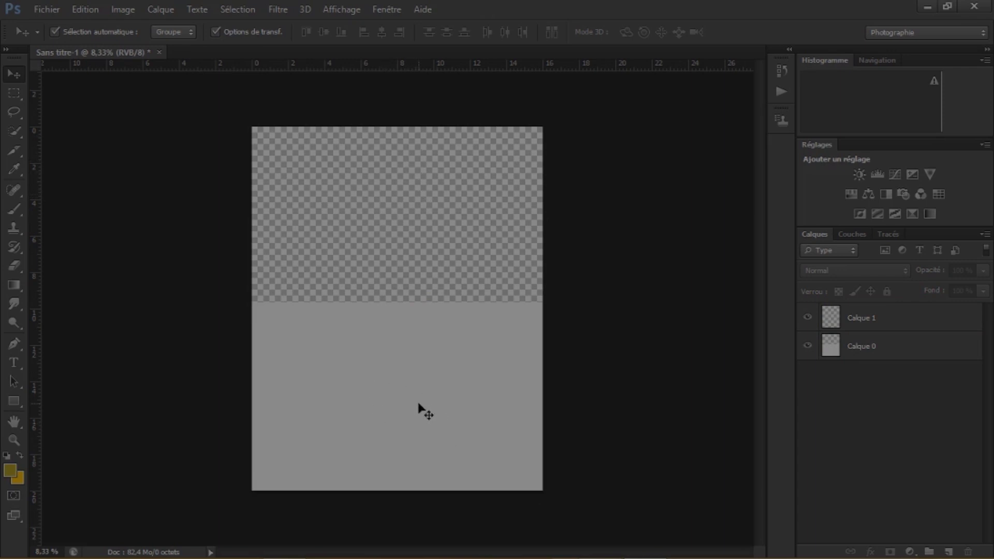
{"action": "left_click", "coordinate": [19, 93]}
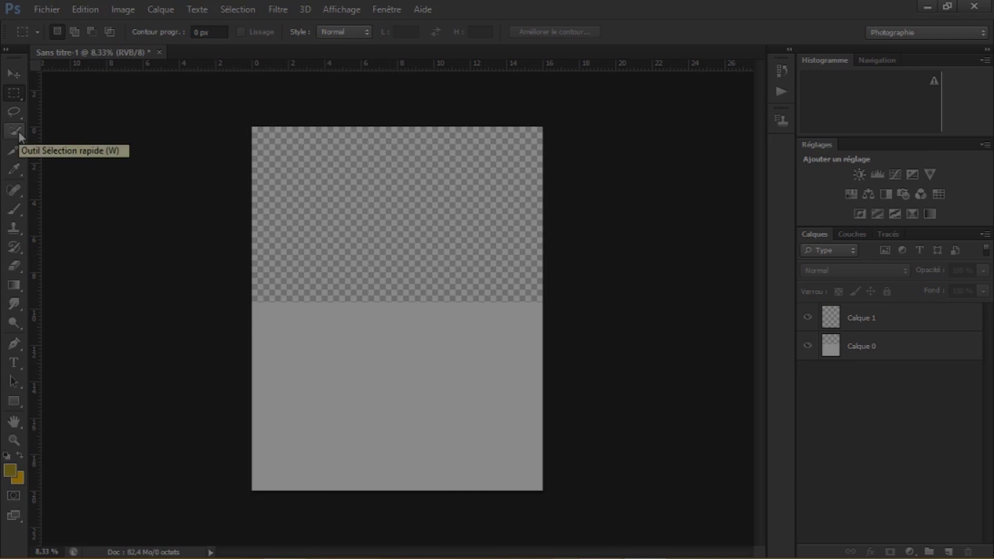
Draw an elliptical selection in the transparent upper area of the canvas
{"action": "right_click", "coordinate": [21, 95]}
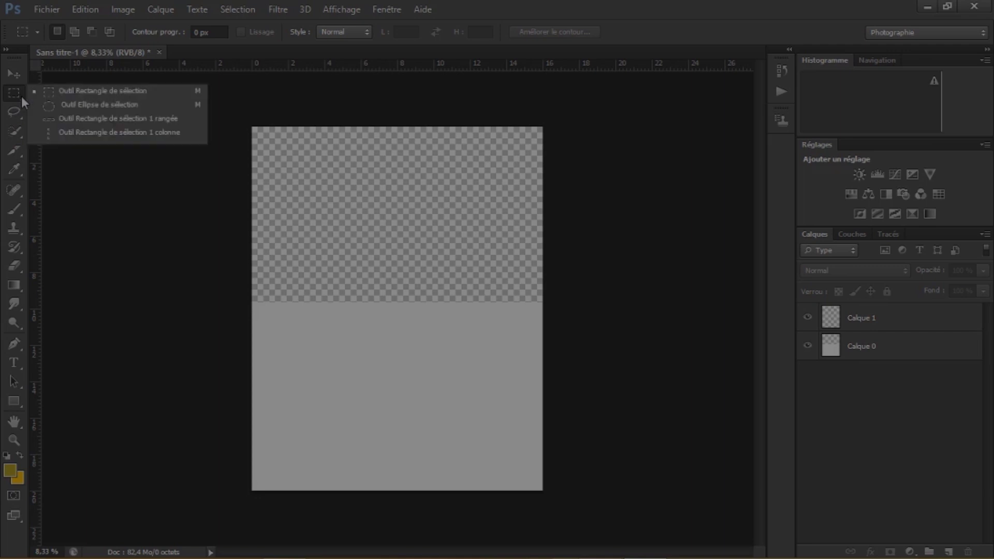
{"action": "left_click", "coordinate": [67, 106]}
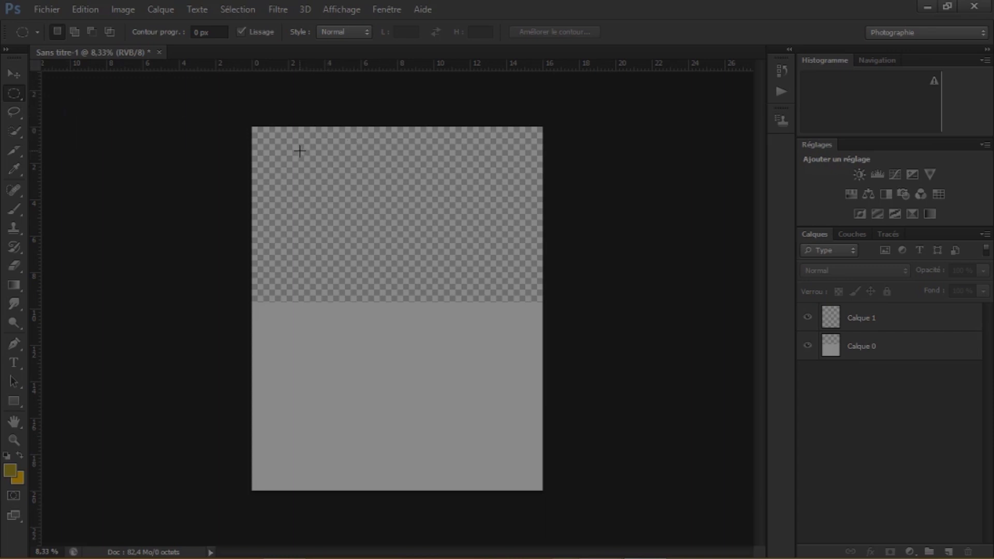
{"action": "mouse_move", "coordinate": [324, 156]}
{"action": "left_mouse_down"}
{"action": "mouse_move", "coordinate": [456, 264]}
{"action": "mouse_move", "coordinate": [450, 257]}
{"action": "left_mouse_up"}
Set the foreground colour to dark gold a28e1d
{"action": "left_click", "coordinate": [12, 473]}
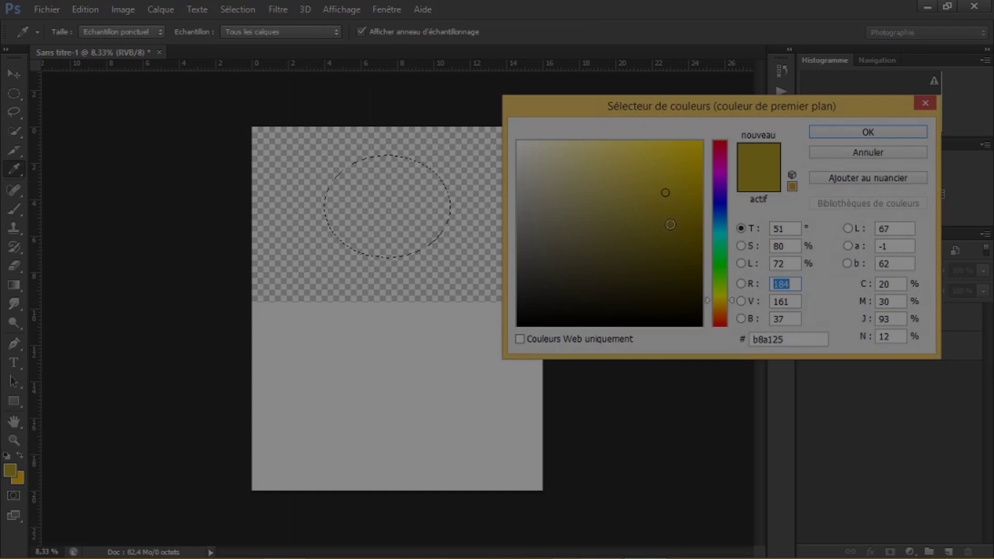
{"action": "left_click", "coordinate": [671, 226]}
{"action": "left_click", "coordinate": [669, 208]}
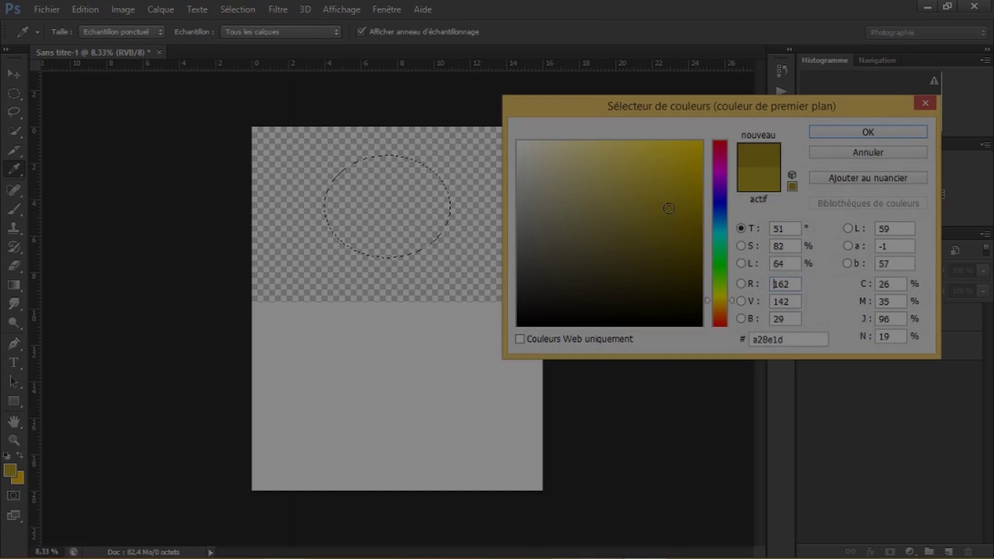
{"action": "left_click", "coordinate": [870, 132]}
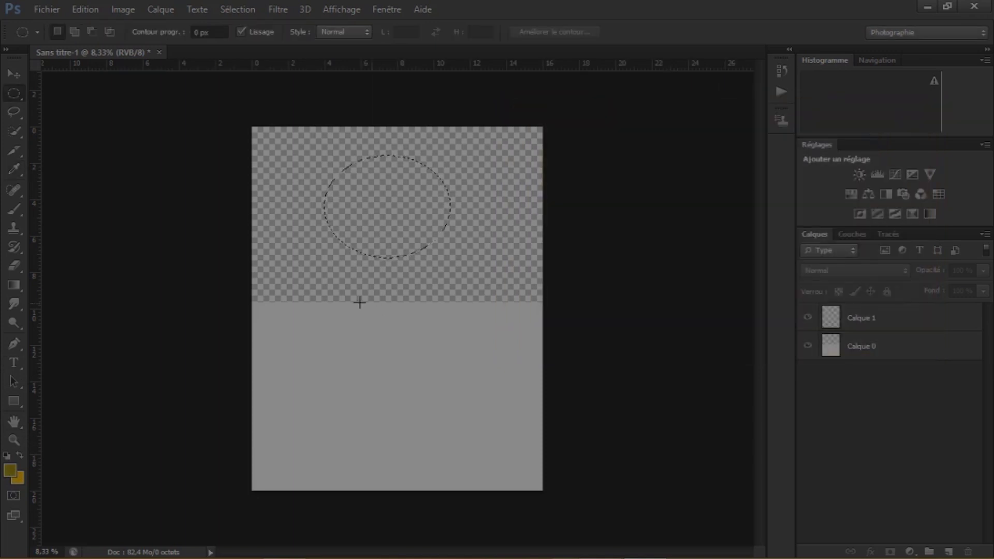
Paint-bucket fill the oval on Calque 1 with dark gold, then deselect
{"action": "left_click", "coordinate": [22, 290]}
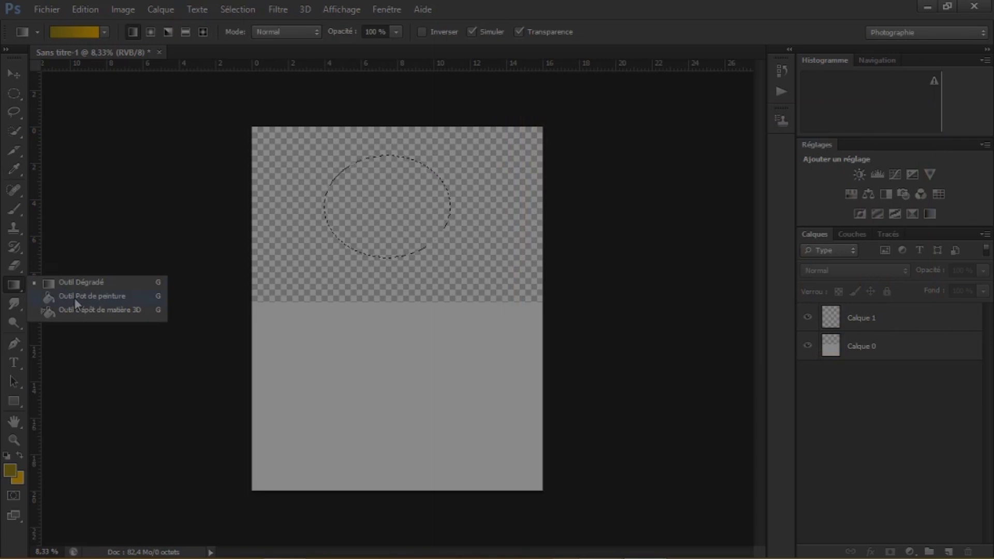
{"action": "left_click", "coordinate": [75, 298]}
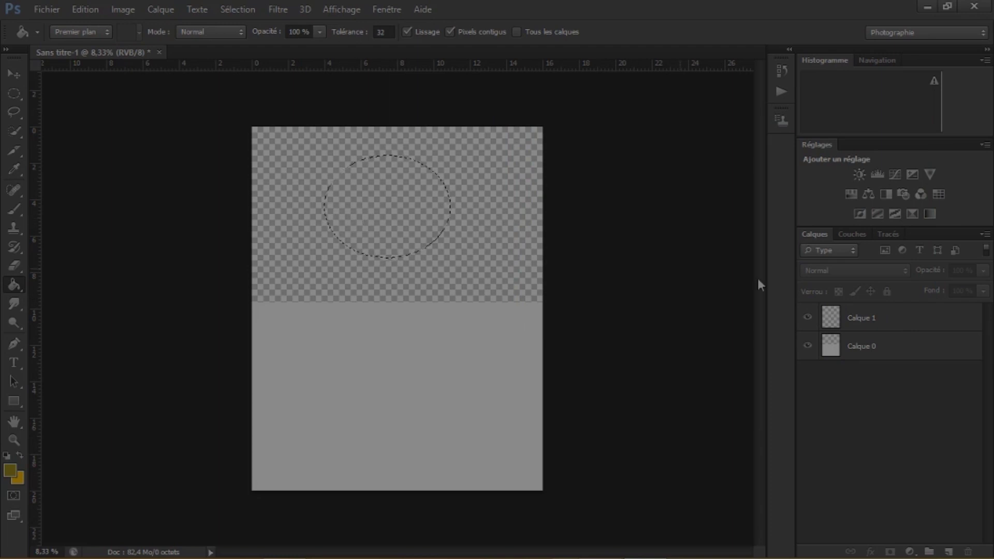
{"action": "left_click", "coordinate": [854, 322]}
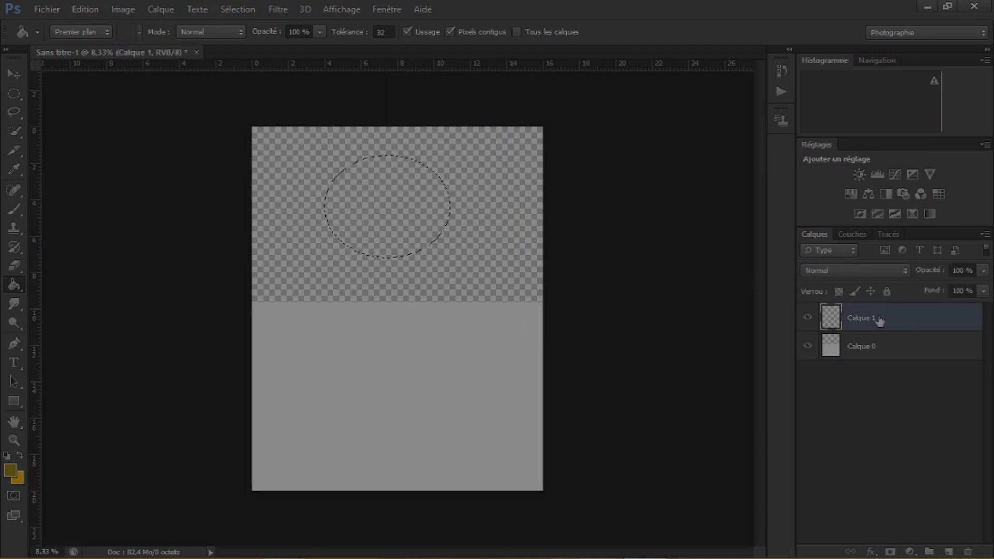
{"action": "left_click", "coordinate": [378, 197]}
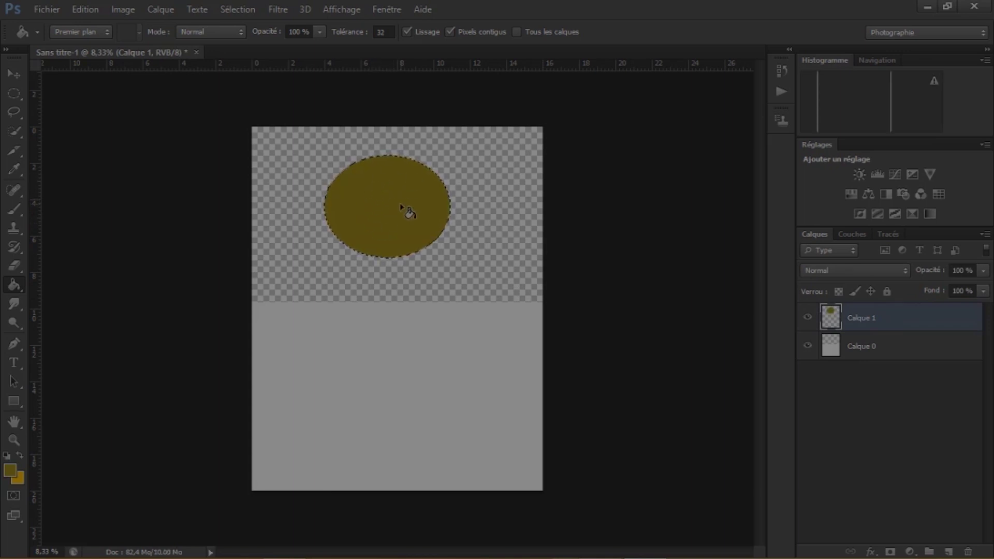
{"action": "left_click", "coordinate": [16, 97]}
{"action": "left_click", "coordinate": [276, 176]}
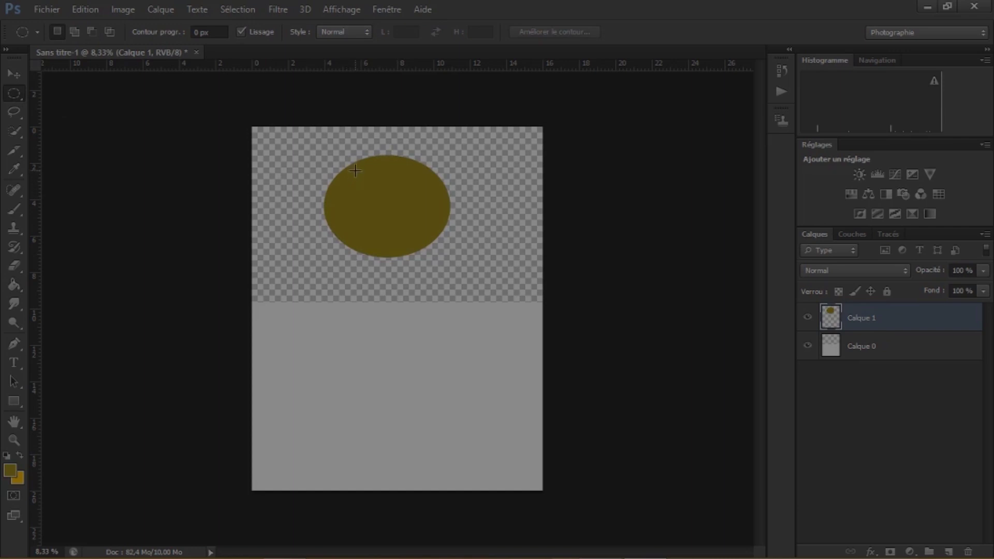
Delete a centred smaller oval from the gold oval, leaving a gold ring
{"action": "mouse_move", "coordinate": [356, 172]}
{"action": "left_mouse_down"}
{"action": "mouse_move", "coordinate": [438, 257]}
{"action": "mouse_move", "coordinate": [451, 257]}
{"action": "left_mouse_up"}
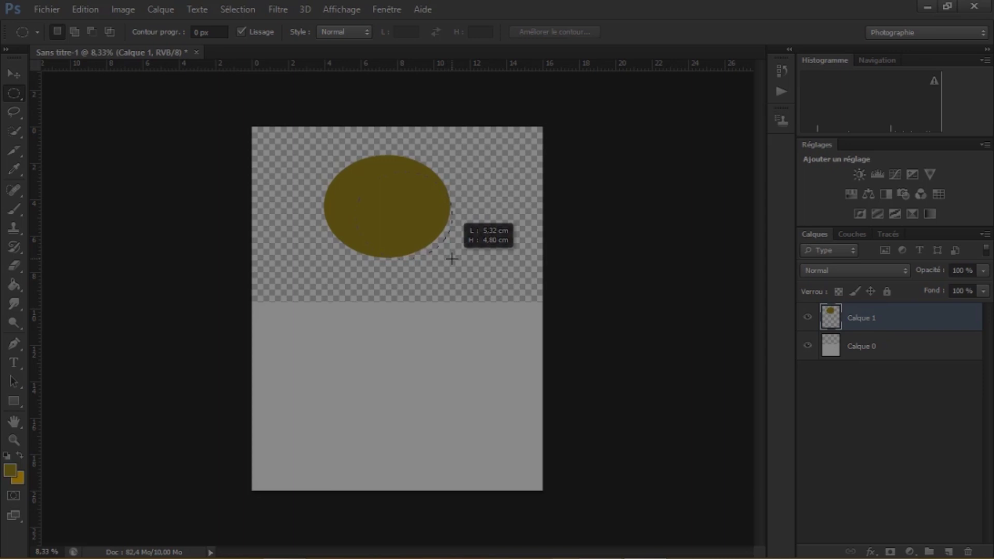
{"action": "left_click_drag", "start_coordinate": [451, 257], "coordinate": [451, 255]}
{"action": "key", "text": "Left"}
{"action": "key", "text": "Left"}
{"action": "key", "text": "Left"}
{"action": "key", "text": "Left"}
{"action": "key", "text": "Left"}
{"action": "key", "text": "Left"}
{"action": "key", "text": "Left"}
{"action": "key", "text": "Left"}
{"action": "key", "text": "Left"}
{"action": "key", "text": "Left"}
{"action": "key", "text": "Left"}
{"action": "key", "text": "Left"}
{"action": "key", "text": "Left"}
{"action": "key", "text": "Left"}
{"action": "key", "text": "Left"}
{"action": "key", "text": "Left"}
{"action": "key", "text": "Left"}
{"action": "key", "text": "Left"}
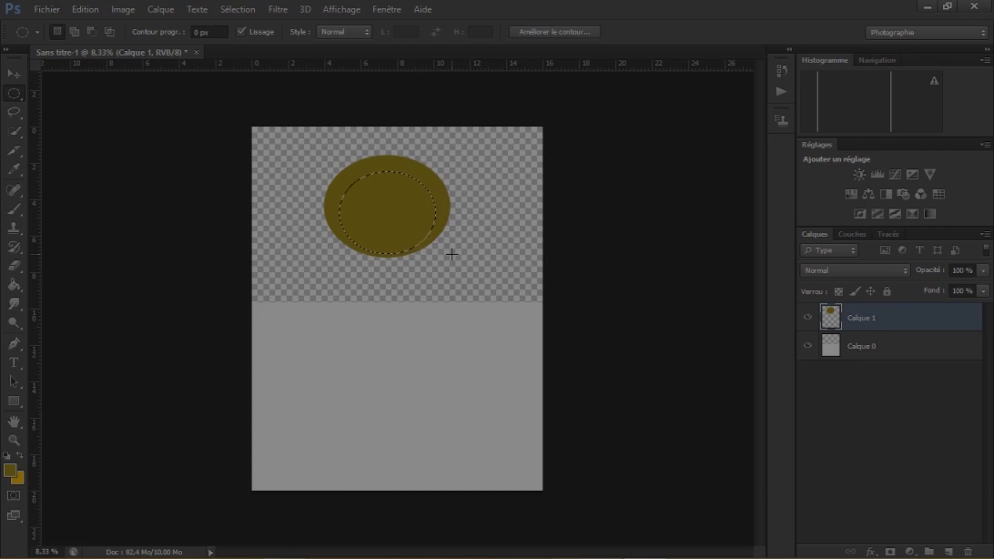
{"action": "key", "text": "Up"}
{"action": "key", "text": "Up"}
{"action": "key", "text": "Up"}
{"action": "key", "text": "Up"}
{"action": "key", "text": "Up"}
{"action": "key", "text": "Up"}
{"action": "key", "text": "Up"}
{"action": "key", "text": "Up"}
{"action": "key", "text": "Up"}
{"action": "key", "text": "Down"}
{"action": "key", "text": "Down"}
{"action": "key", "text": "Down"}
{"action": "key", "text": "Left"}
{"action": "key", "text": "Left"}
{"action": "key", "text": "Delete"}
{"action": "left_click", "coordinate": [452, 253]}
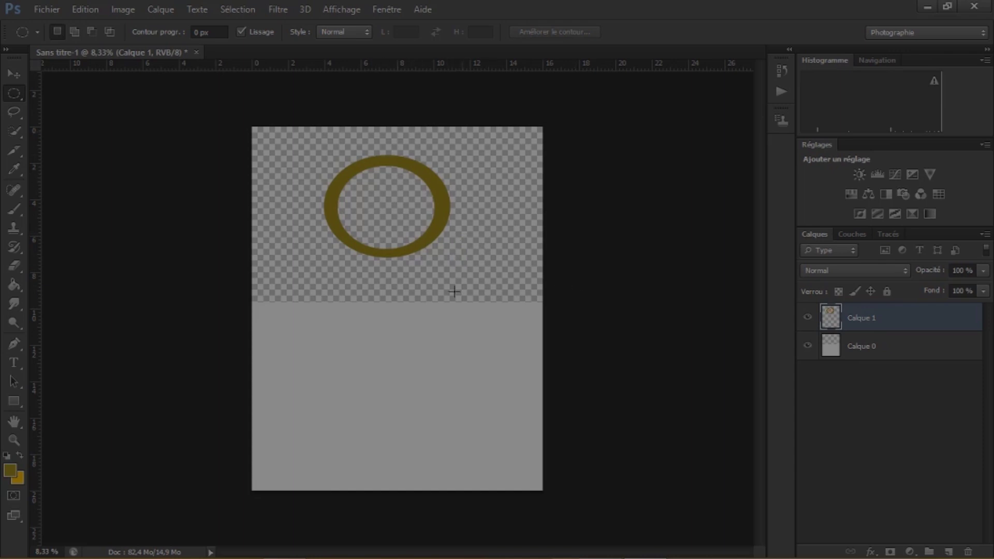
Add an Outer Glow to Calque 1 in Normal mode with more noise, spread, size and jitter
{"action": "double_click", "coordinate": [917, 325]}
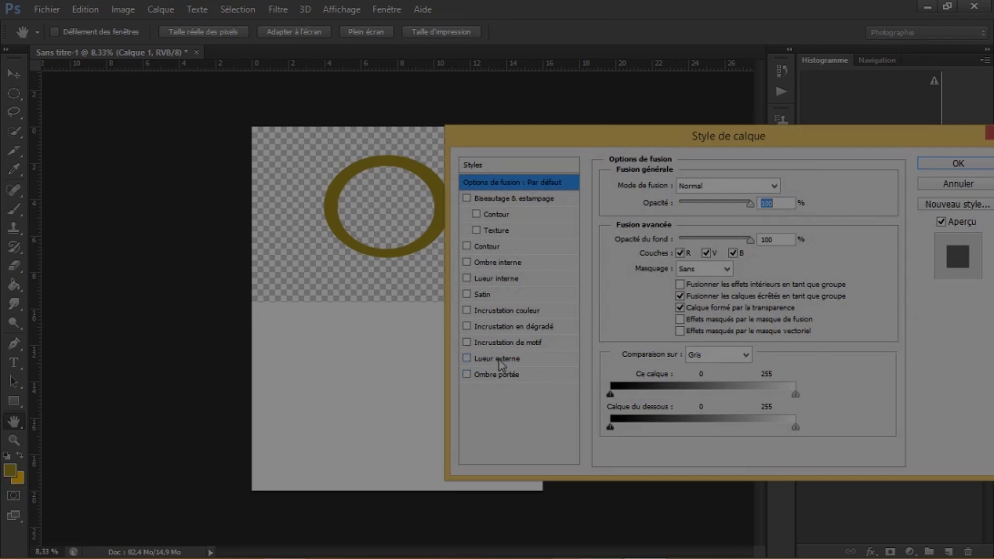
{"action": "left_click", "coordinate": [467, 359]}
{"action": "left_click", "coordinate": [506, 362]}
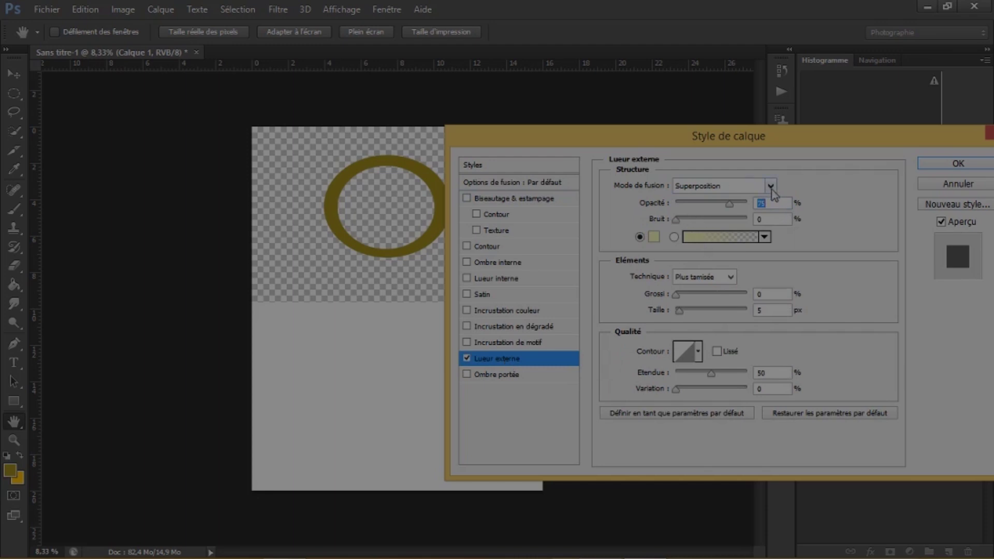
{"action": "left_click", "coordinate": [770, 186]}
{"action": "left_click", "coordinate": [728, 11]}
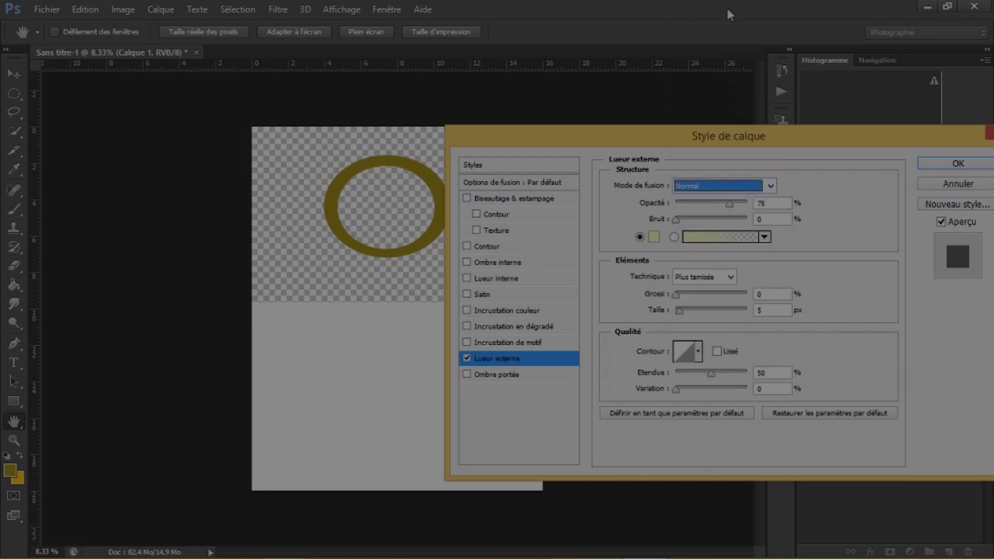
{"action": "left_click_drag", "start_coordinate": [678, 218], "coordinate": [720, 223]}
{"action": "left_click_drag", "start_coordinate": [676, 294], "coordinate": [688, 298]}
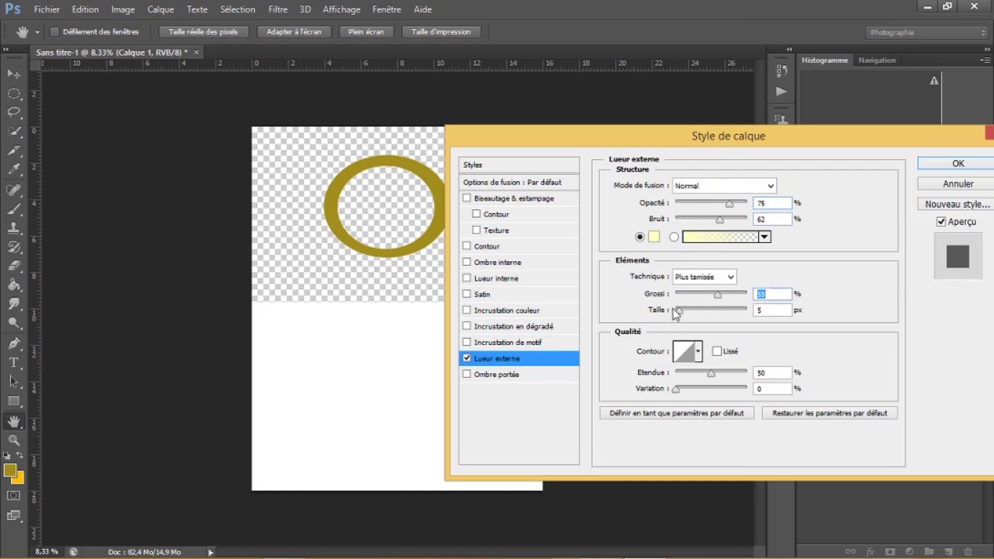
{"action": "mouse_move", "coordinate": [676, 309]}
{"action": "left_mouse_down"}
{"action": "mouse_move", "coordinate": [715, 316]}
{"action": "mouse_move", "coordinate": [702, 312]}
{"action": "left_mouse_up"}
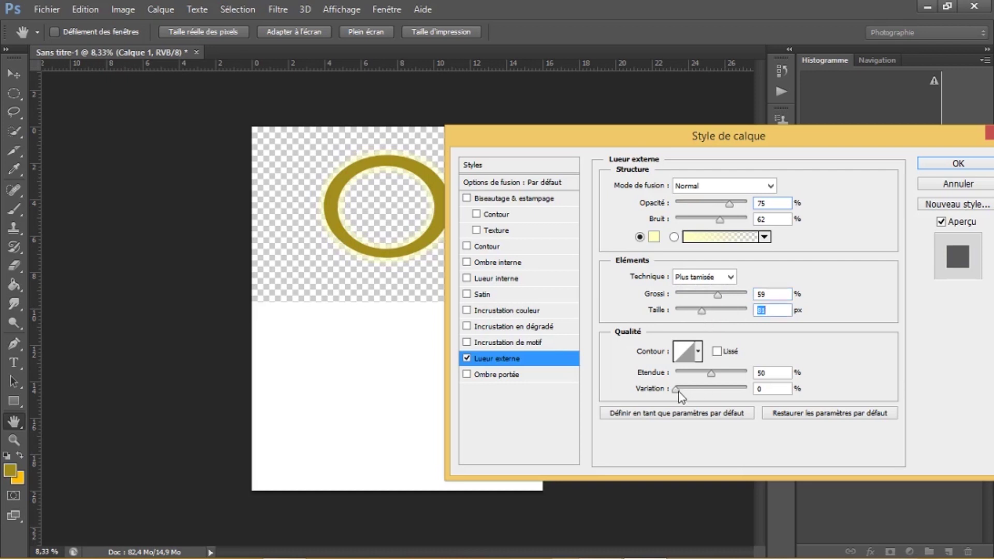
{"action": "left_click_drag", "start_coordinate": [677, 390], "coordinate": [706, 391]}
Make the outer glow colour black and apply the layer style
{"action": "left_click", "coordinate": [655, 238]}
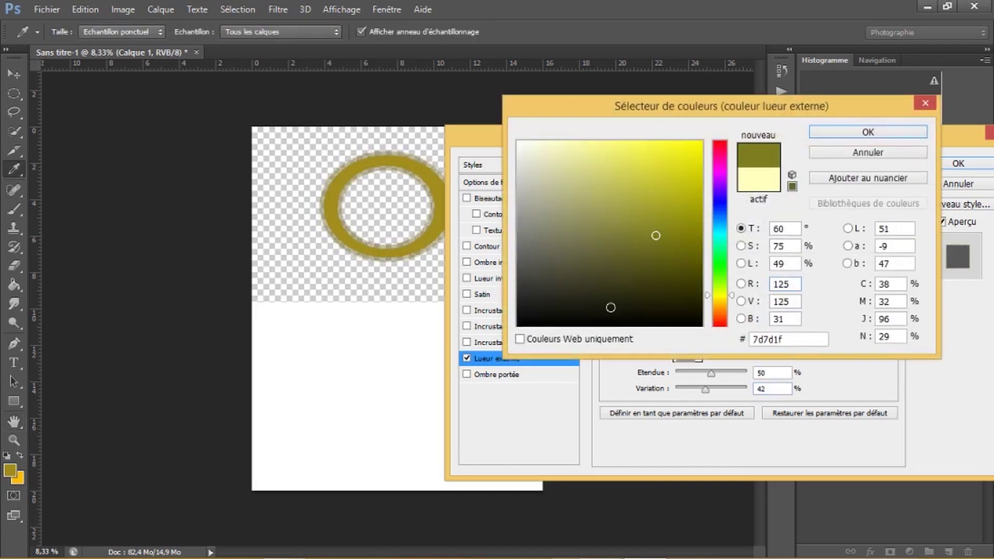
{"action": "left_click", "coordinate": [673, 322]}
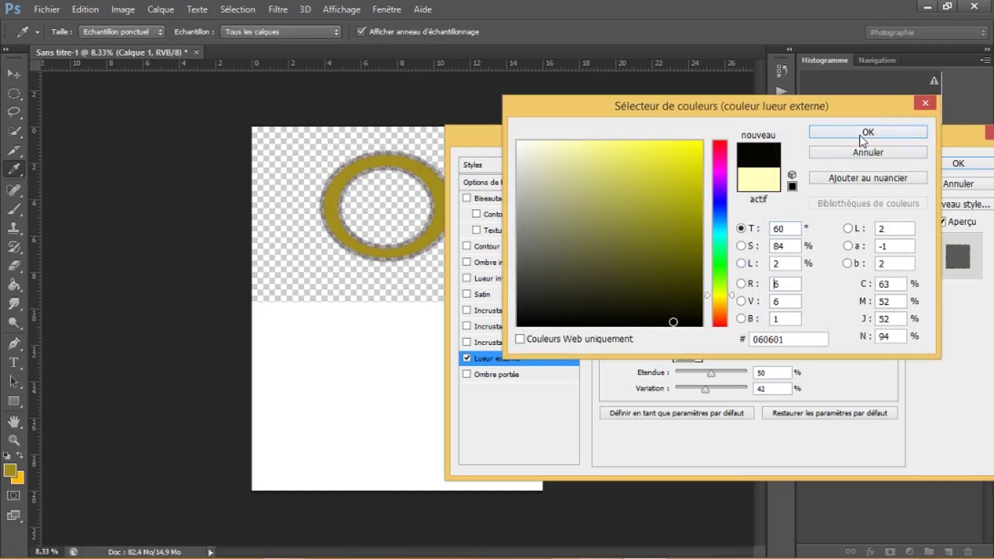
{"action": "left_click", "coordinate": [868, 132]}
{"action": "left_click", "coordinate": [830, 414]}
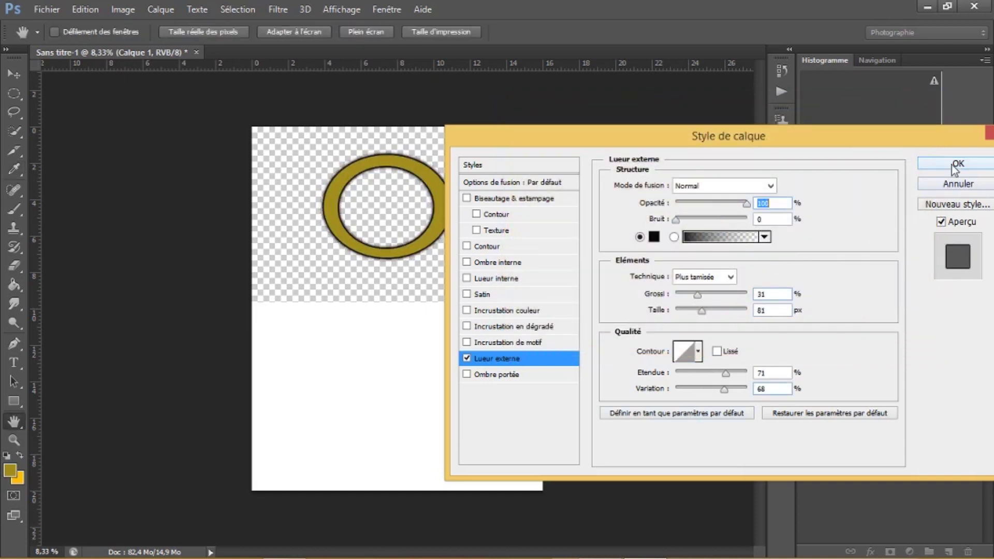
{"action": "left_click", "coordinate": [955, 165]}
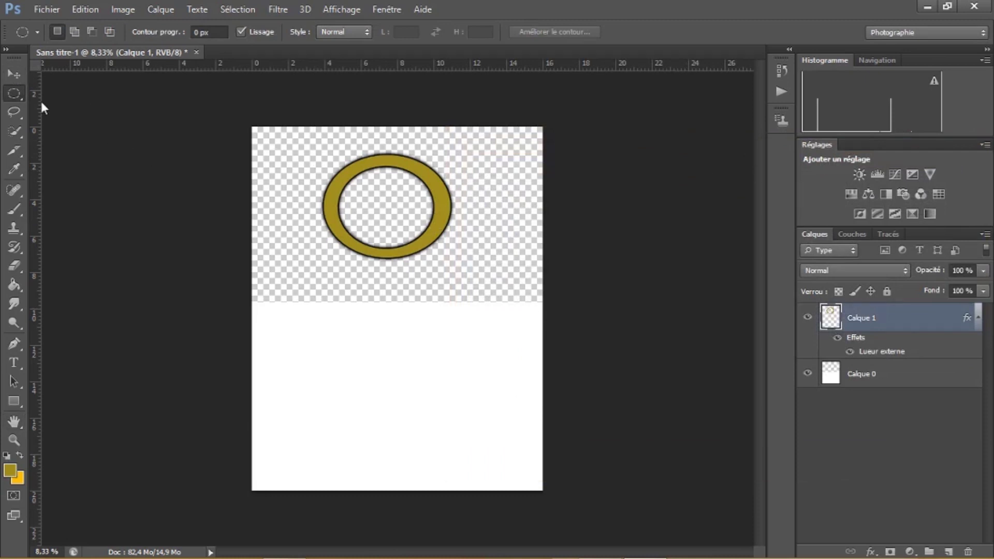
Move the outlined gold ring down into the white lower half of the canvas
{"action": "key", "text": "v"}
{"action": "left_click_drag", "start_coordinate": [363, 198], "coordinate": [376, 361]}
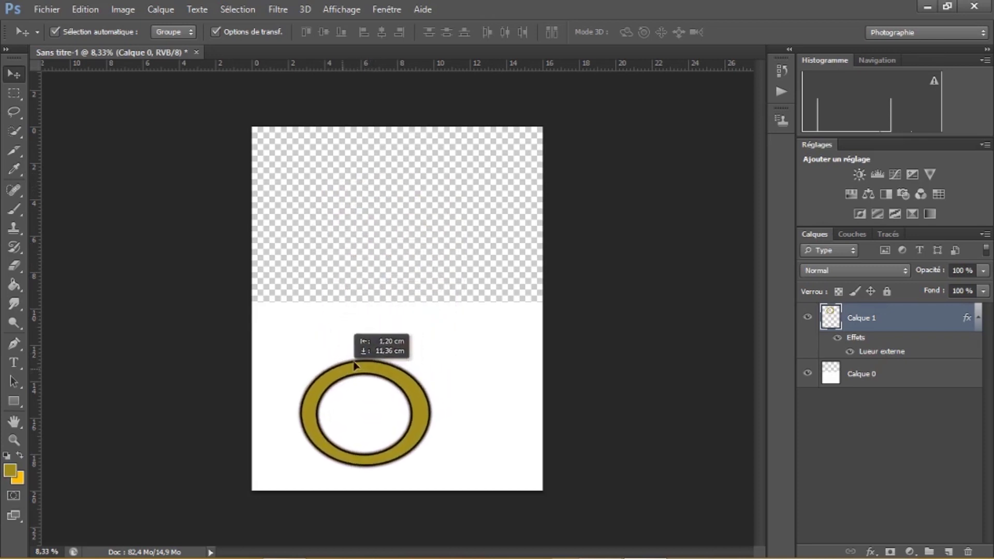
{"action": "left_click_drag", "start_coordinate": [377, 361], "coordinate": [373, 356]}
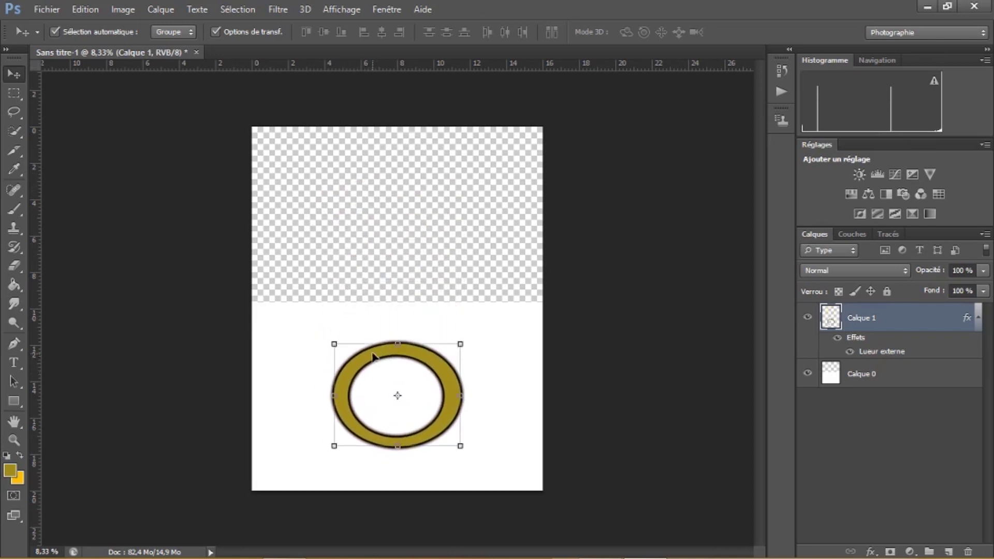
{"action": "left_click", "coordinate": [10, 94]}
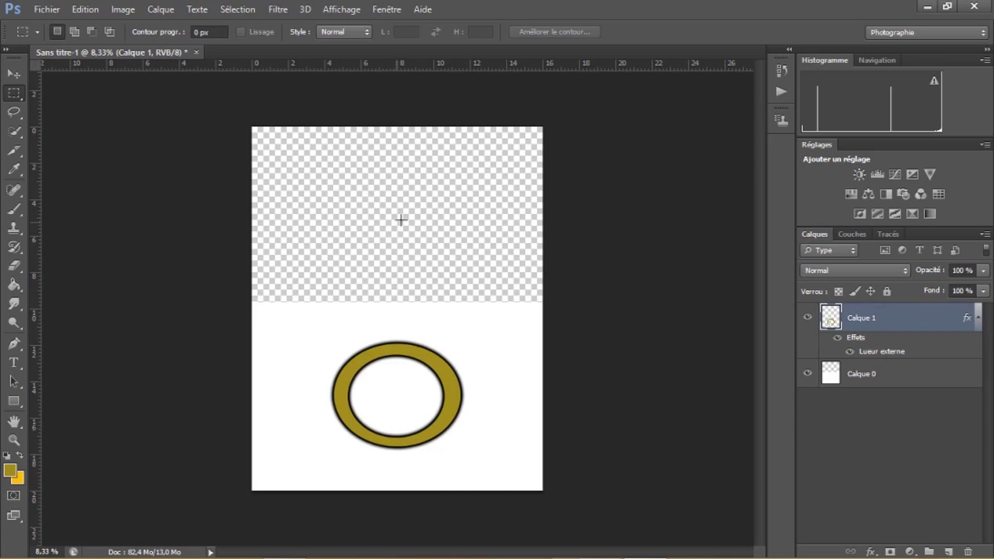
{"action": "left_click", "coordinate": [19, 76]}
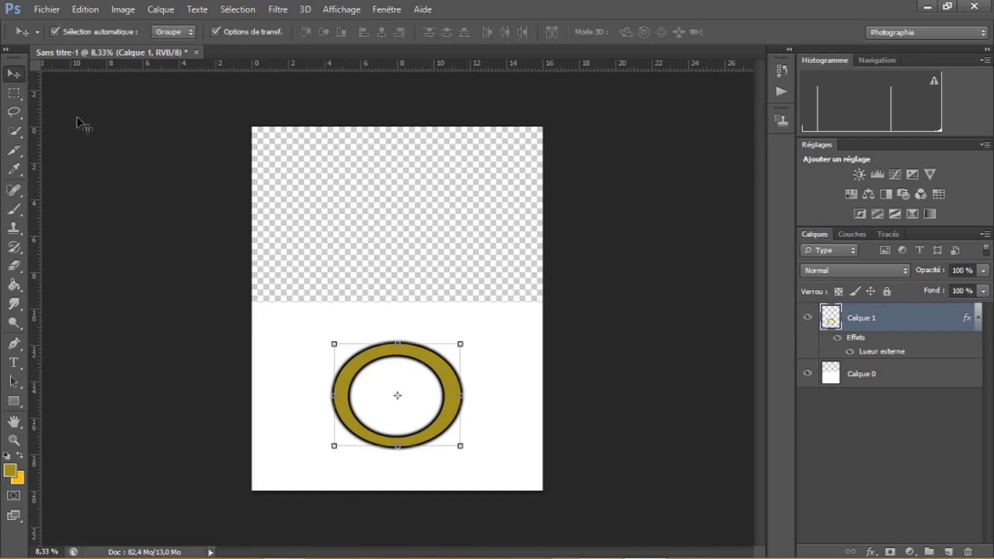
{"action": "left_click_drag", "start_coordinate": [406, 352], "coordinate": [406, 333]}
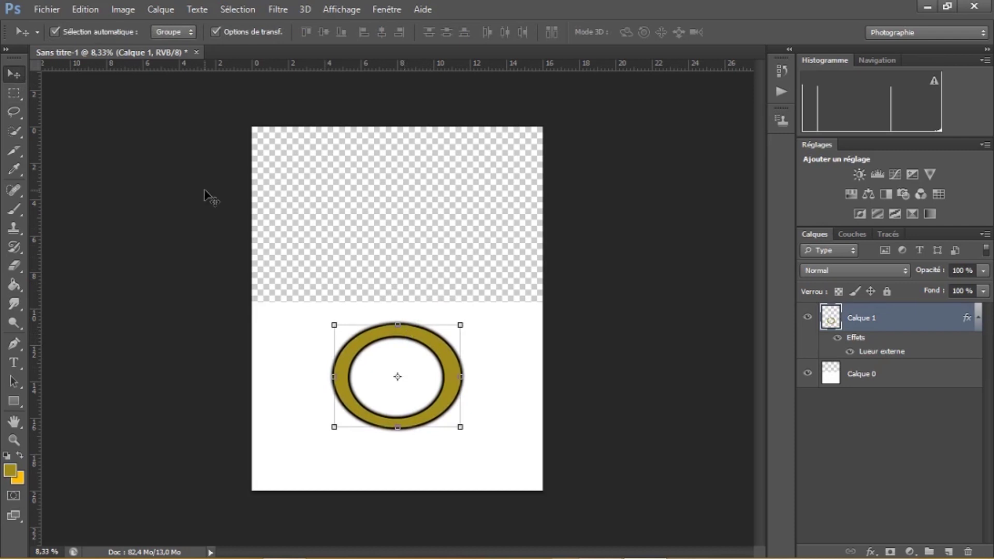
Replace a stray rectangular selection with a tall oval selection above the gold ring
{"action": "left_click", "coordinate": [14, 93]}
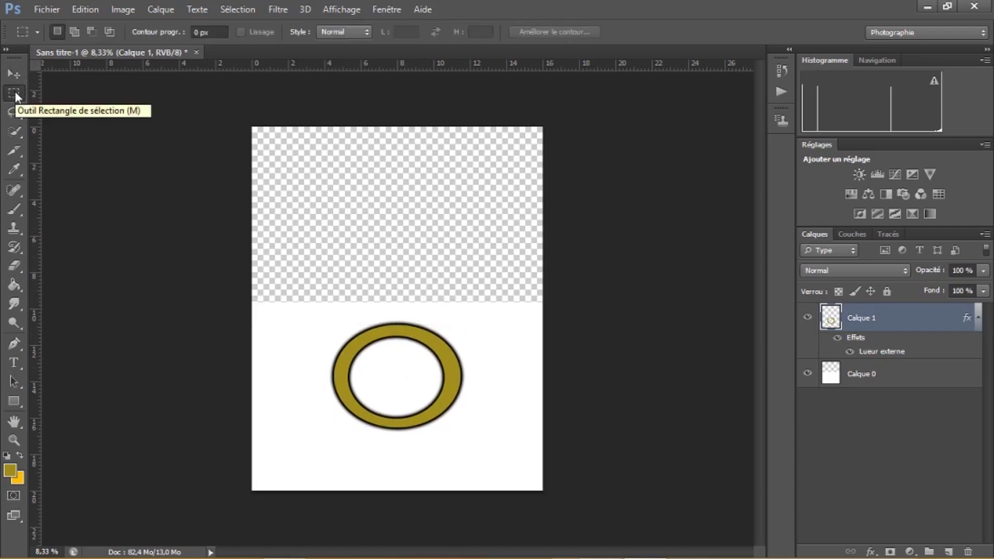
{"action": "left_click_drag", "start_coordinate": [318, 154], "coordinate": [437, 262]}
{"action": "left_click", "coordinate": [55, 123]}
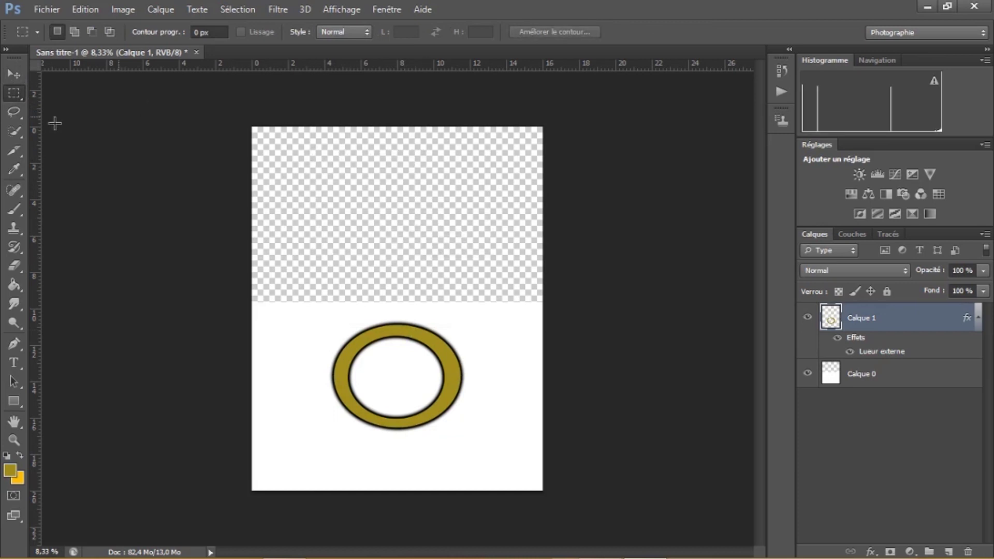
{"action": "right_click", "coordinate": [16, 92]}
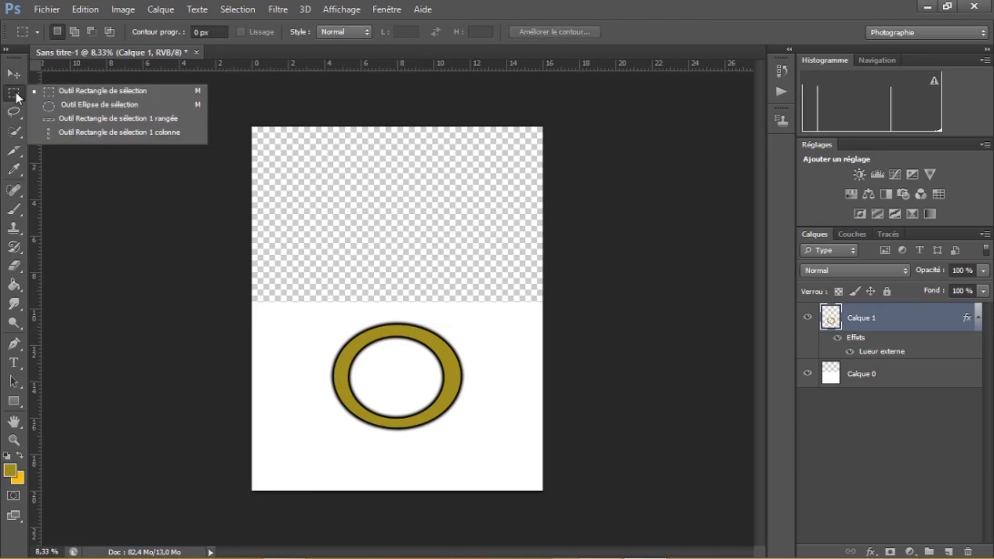
{"action": "left_click", "coordinate": [66, 106]}
{"action": "mouse_move", "coordinate": [321, 153]}
{"action": "left_mouse_down"}
{"action": "mouse_move", "coordinate": [425, 276]}
{"action": "mouse_move", "coordinate": [448, 277]}
{"action": "mouse_move", "coordinate": [391, 256]}
{"action": "left_mouse_up"}
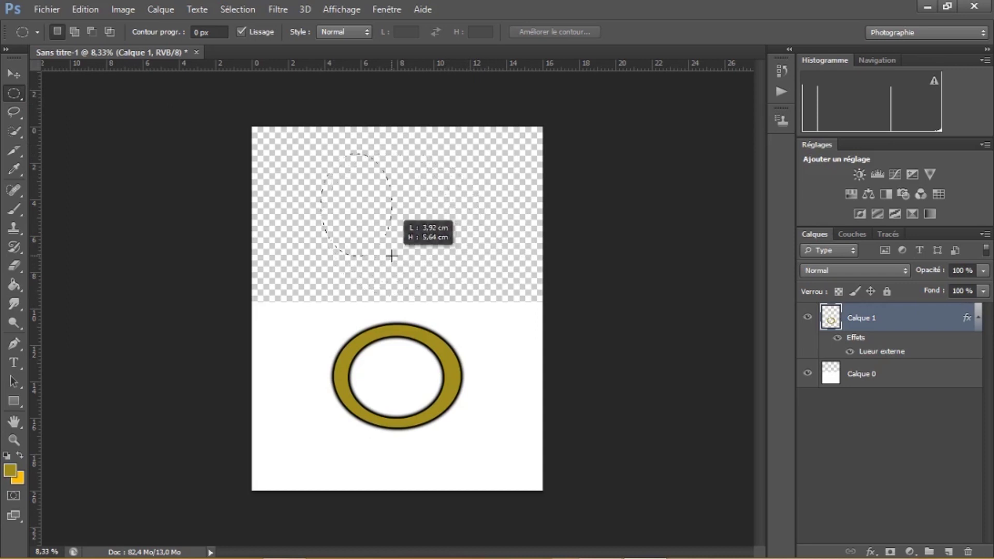
{"action": "left_click_drag", "start_coordinate": [392, 256], "coordinate": [411, 258]}
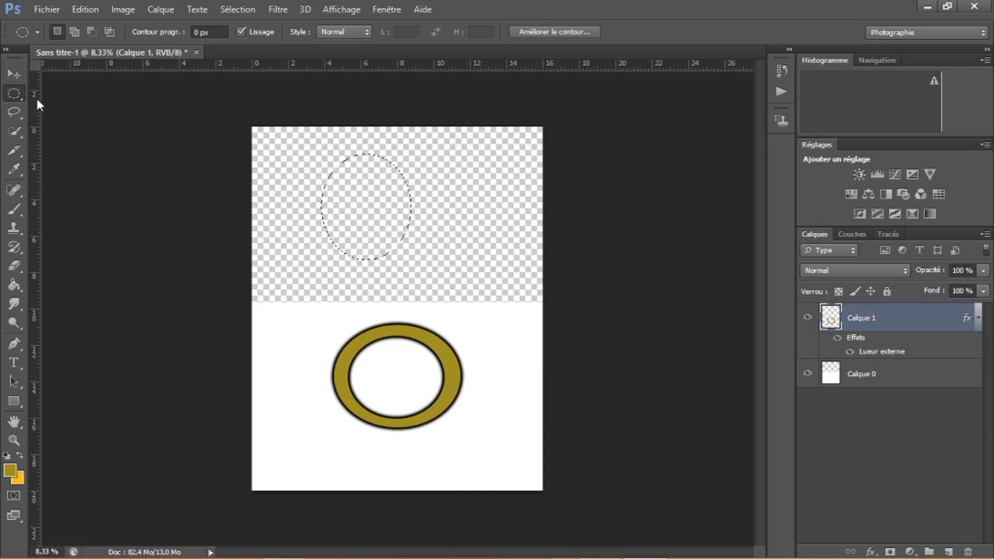
Fill the upper oval selection with green 59a21d
{"action": "left_click", "coordinate": [11, 472]}
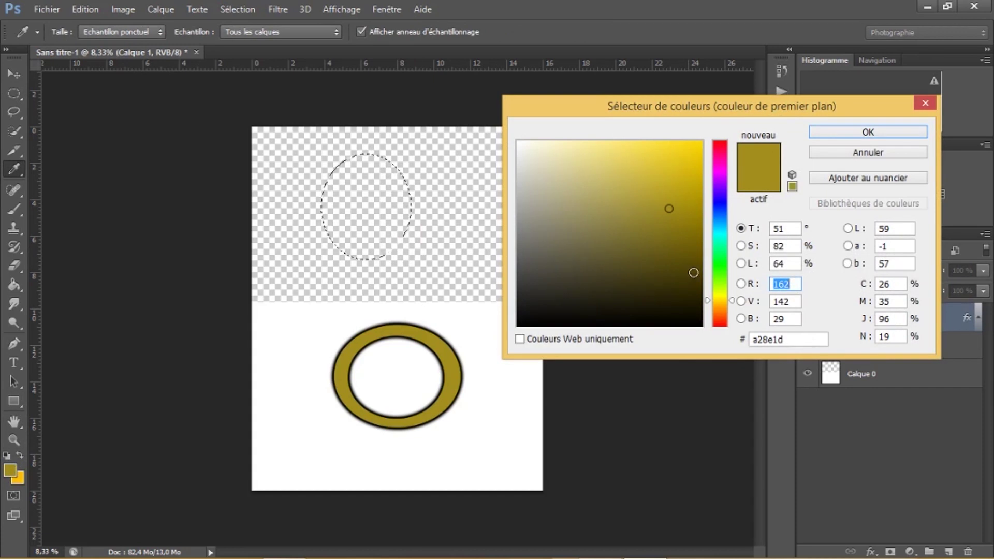
{"action": "left_click", "coordinate": [719, 280]}
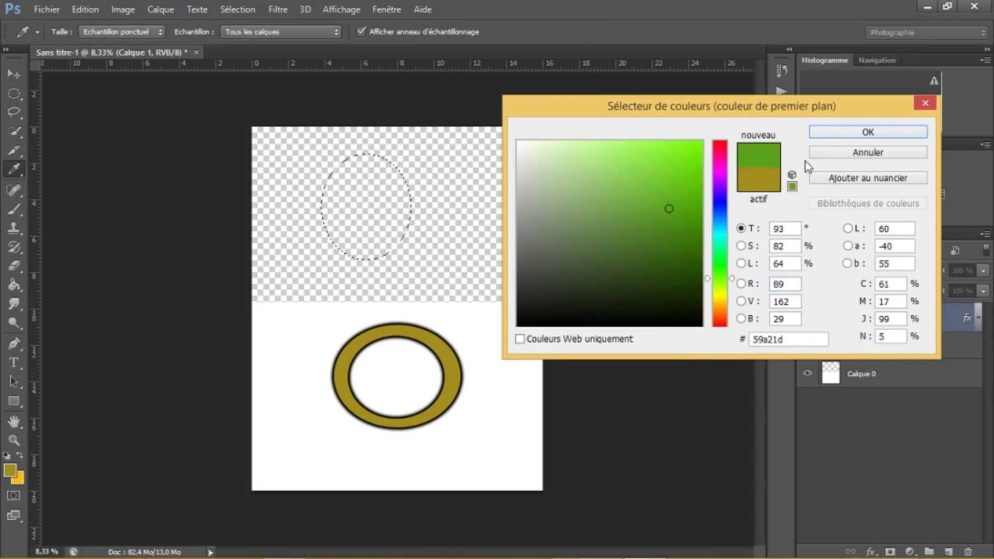
{"action": "left_click", "coordinate": [850, 134]}
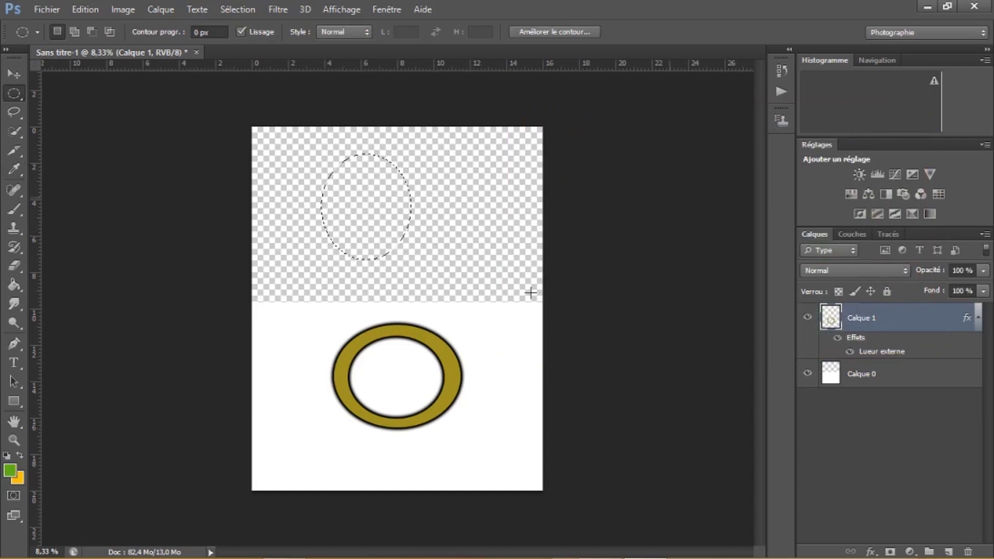
{"action": "left_click", "coordinate": [18, 287]}
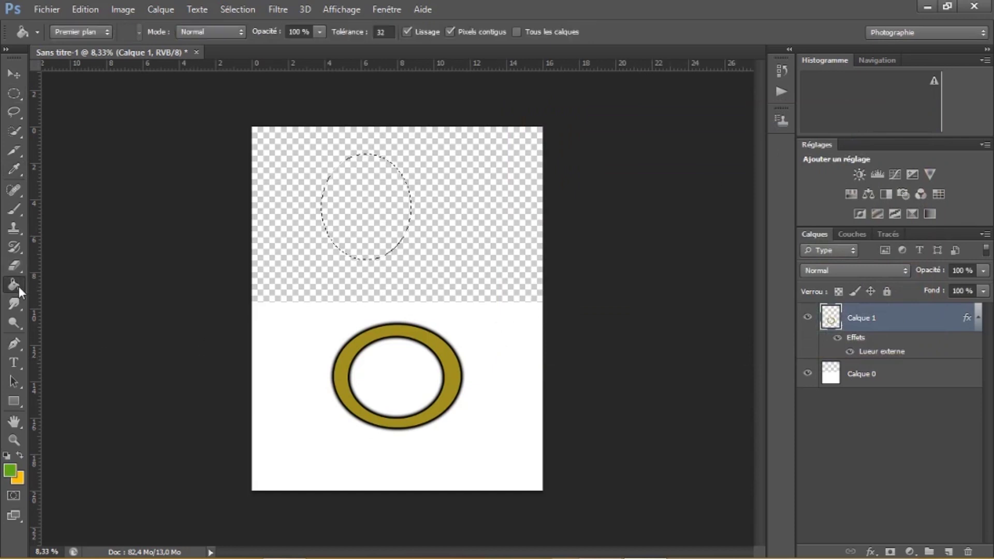
{"action": "left_click", "coordinate": [348, 202]}
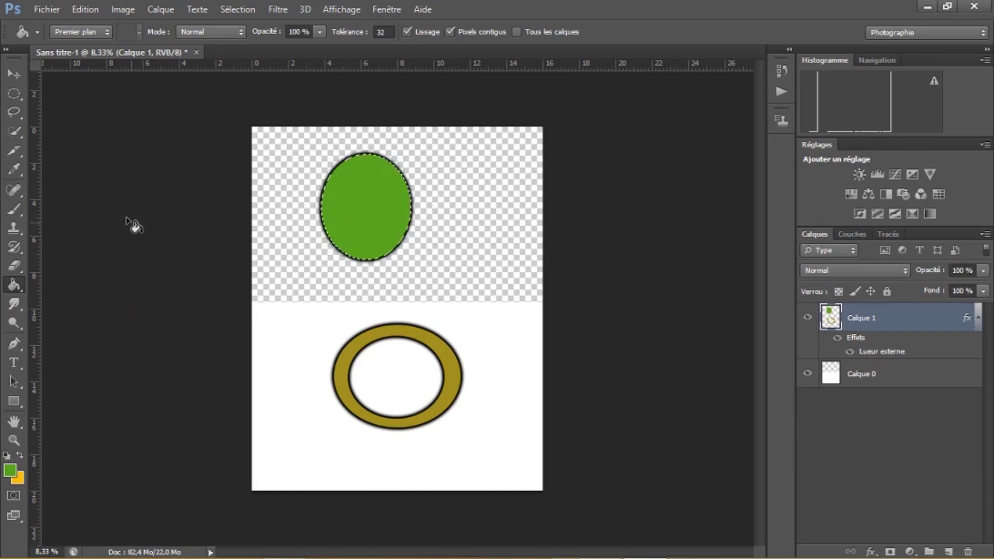
{"action": "left_click", "coordinate": [15, 95]}
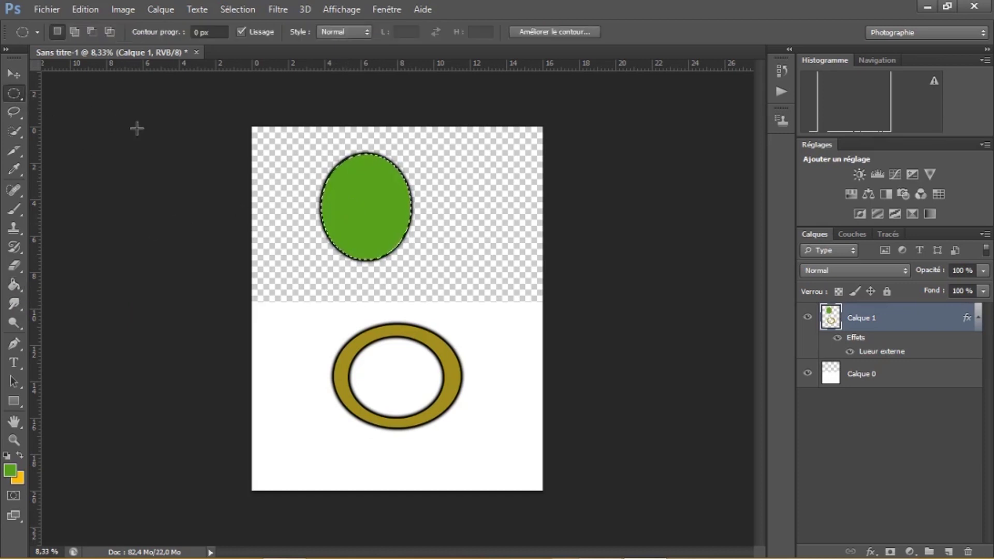
Draw an elliptical selection inside the filled green oval
{"action": "left_click", "coordinate": [342, 175]}
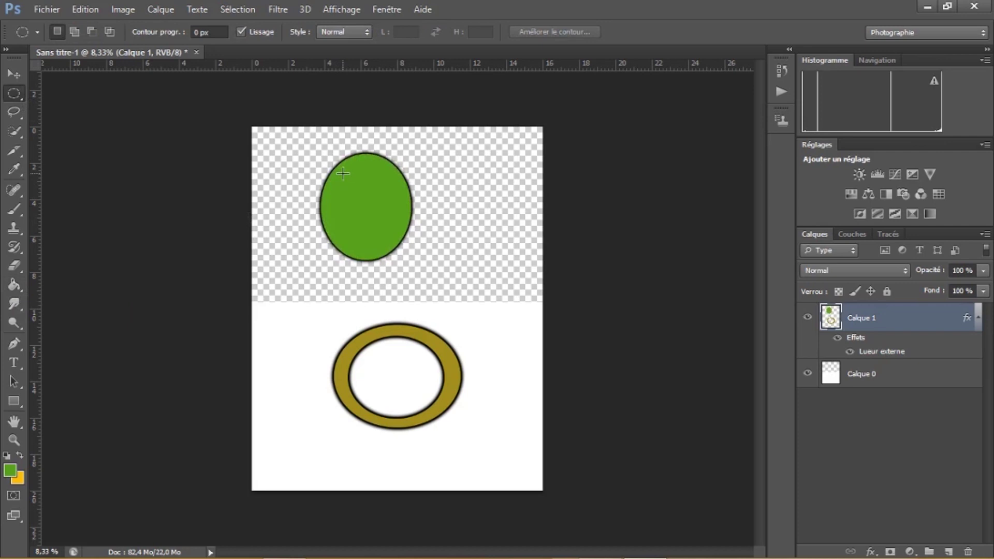
{"action": "left_click_drag", "start_coordinate": [359, 180], "coordinate": [397, 254]}
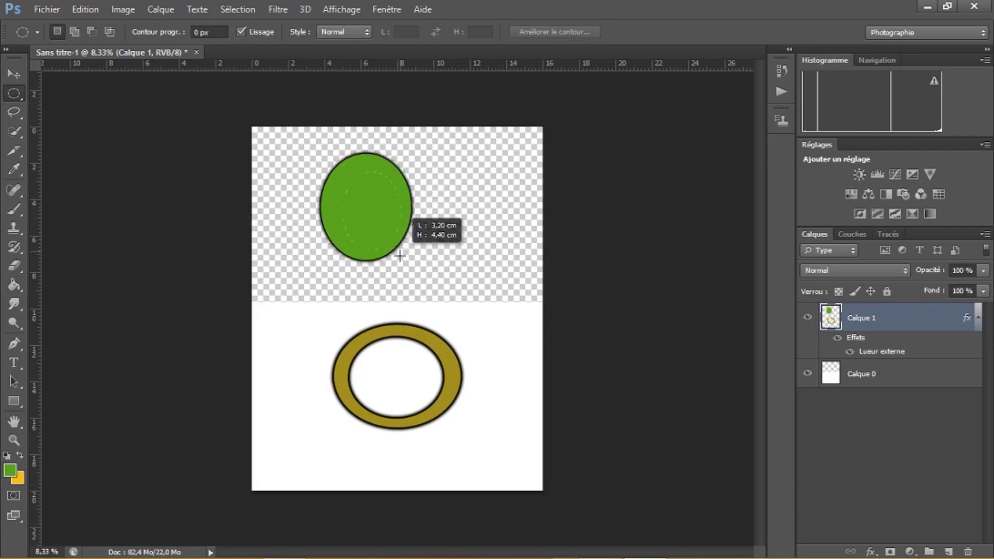
{"action": "left_click_drag", "start_coordinate": [397, 254], "coordinate": [400, 253]}
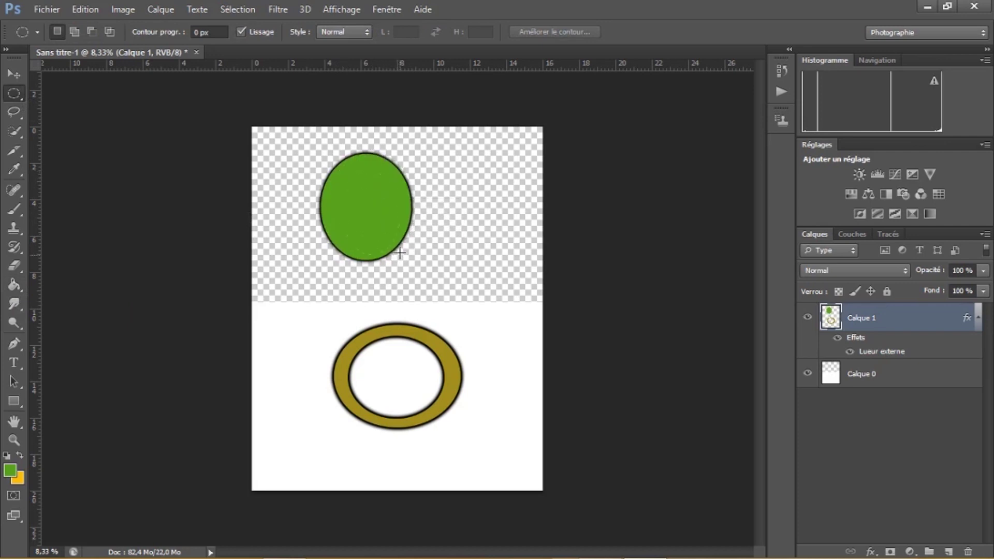
{"action": "left_click", "coordinate": [344, 187]}
{"action": "left_click_drag", "start_coordinate": [347, 169], "coordinate": [402, 257]}
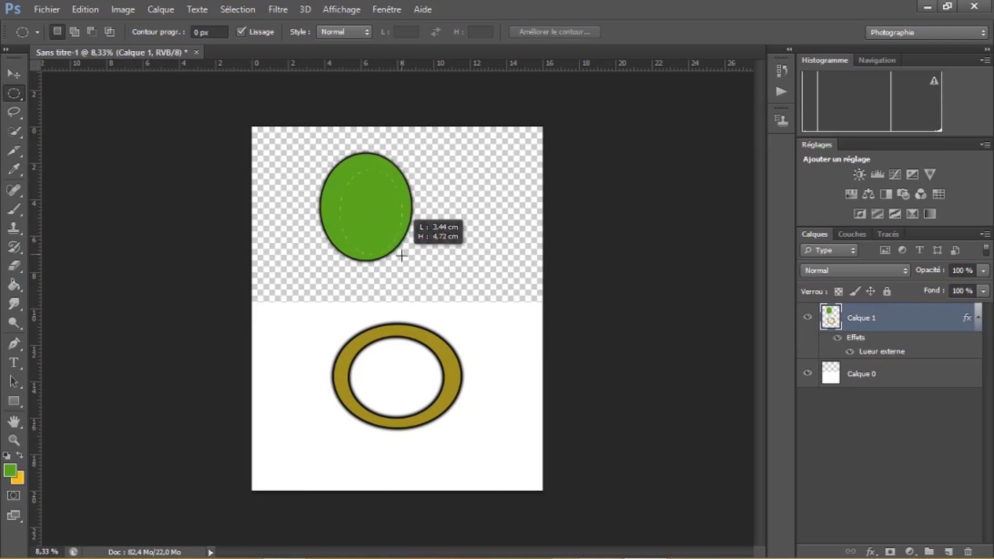
{"action": "left_click_drag", "start_coordinate": [401, 257], "coordinate": [415, 258]}
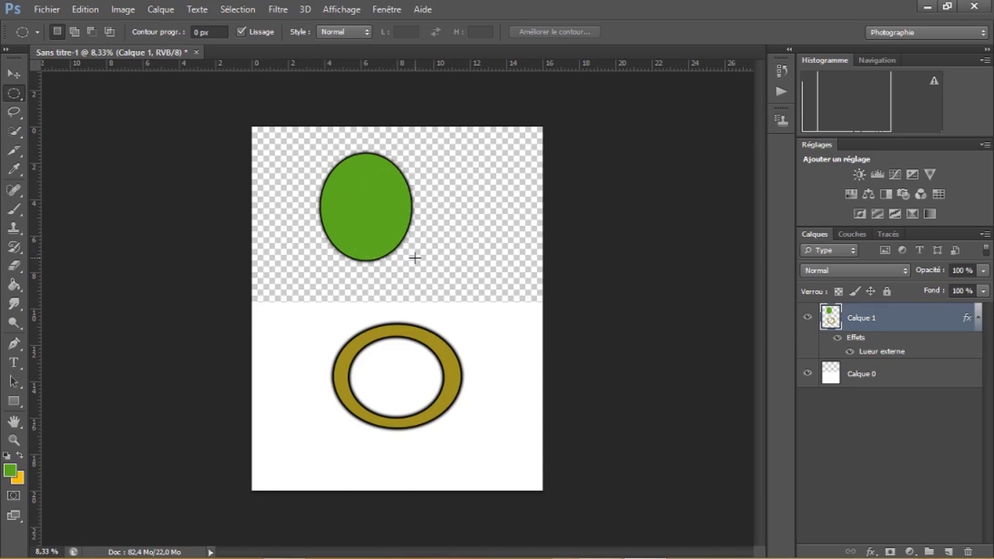
Nudge the inner selection into place and delete it, hollowing the oval into a ring
{"action": "key", "text": "shift+Left"}
{"action": "key", "text": "shift+Left"}
{"action": "key", "text": "shift+Up"}
{"action": "key", "text": "shift+Right"}
{"action": "key", "text": "shift+Left"}
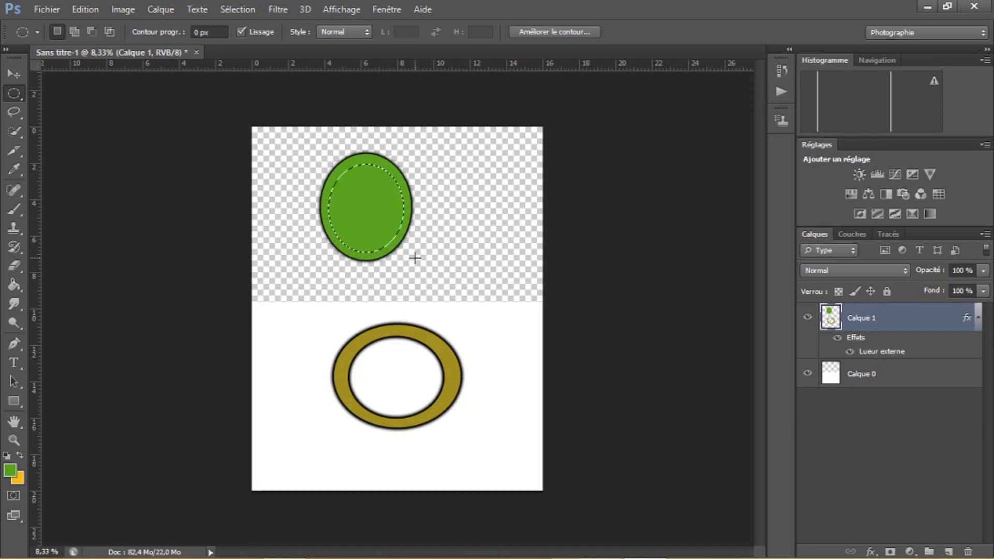
{"action": "key", "text": "Delete"}
{"action": "key", "text": "ctrl+d"}
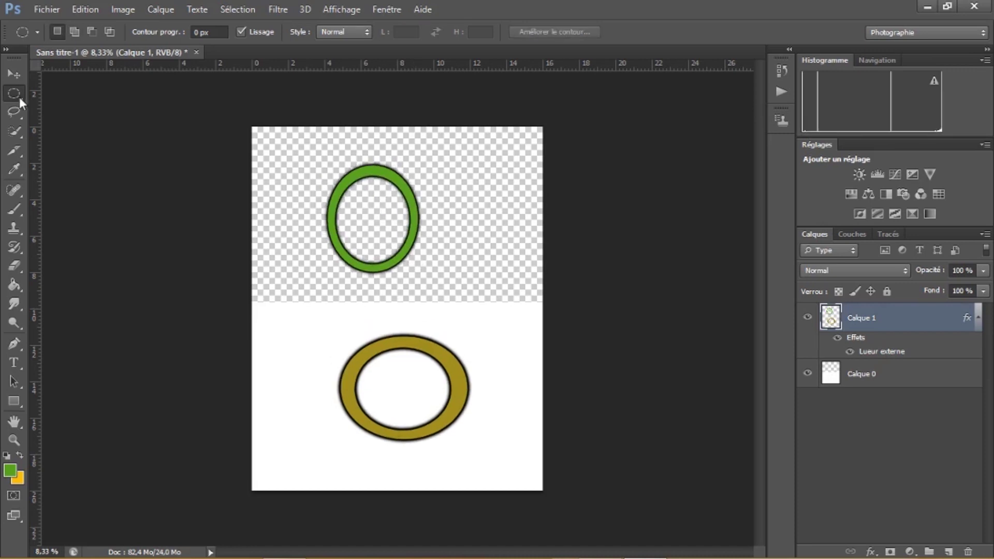
Select the upper canvas area around the green ring with the Rectangular Marquee
{"action": "right_click", "coordinate": [19, 93]}
{"action": "left_click", "coordinate": [49, 92]}
{"action": "left_click_drag", "start_coordinate": [252, 128], "coordinate": [543, 294]}
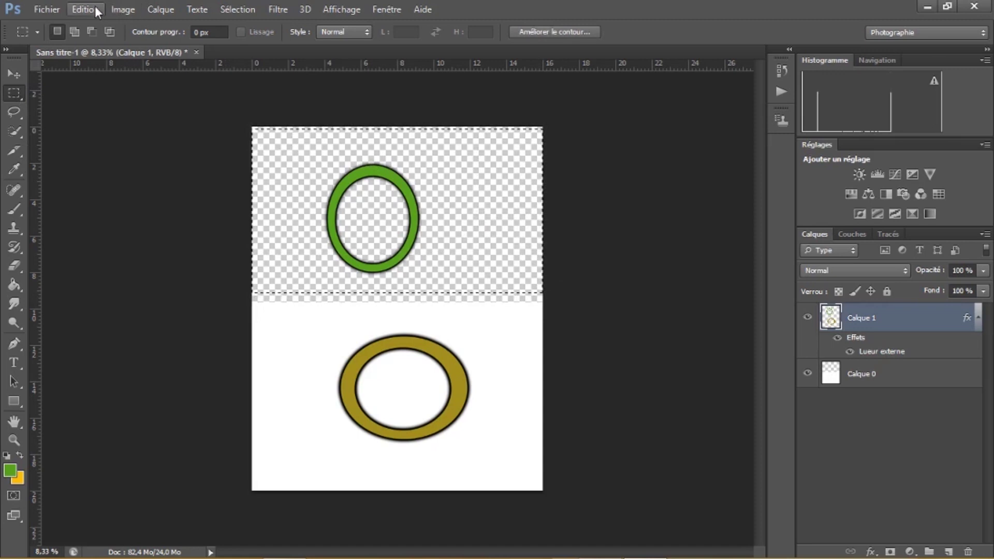
Copy the green ring, paste it onto Calque 2, and place it beside the first ring
{"action": "left_click", "coordinate": [93, 7]}
{"action": "left_click", "coordinate": [299, 164]}
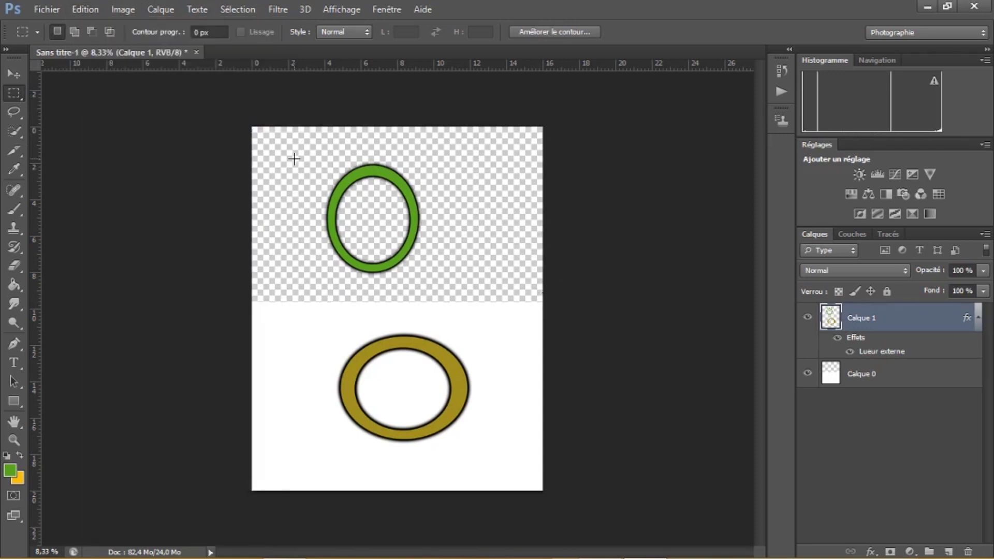
{"action": "left_click", "coordinate": [85, 9]}
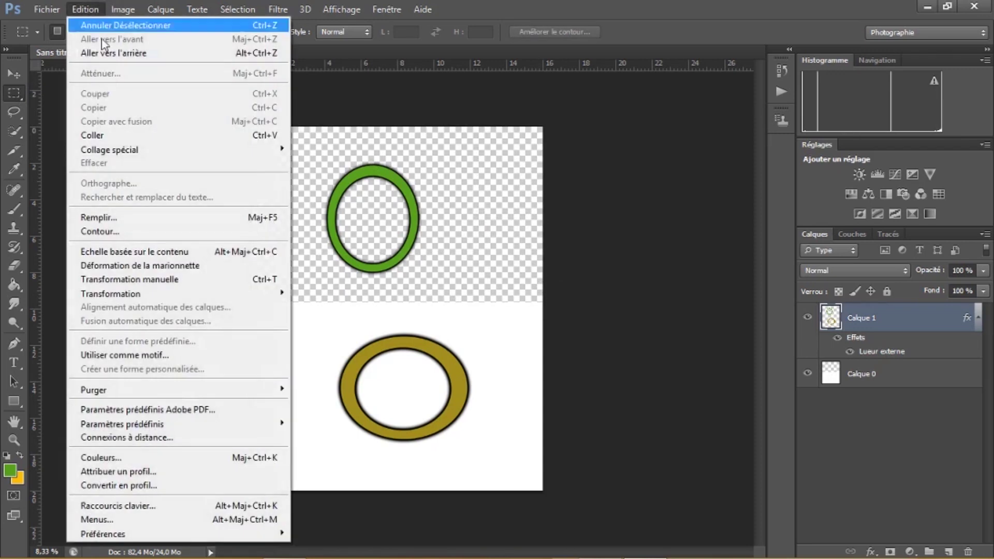
{"action": "key", "text": "ctrl+v"}
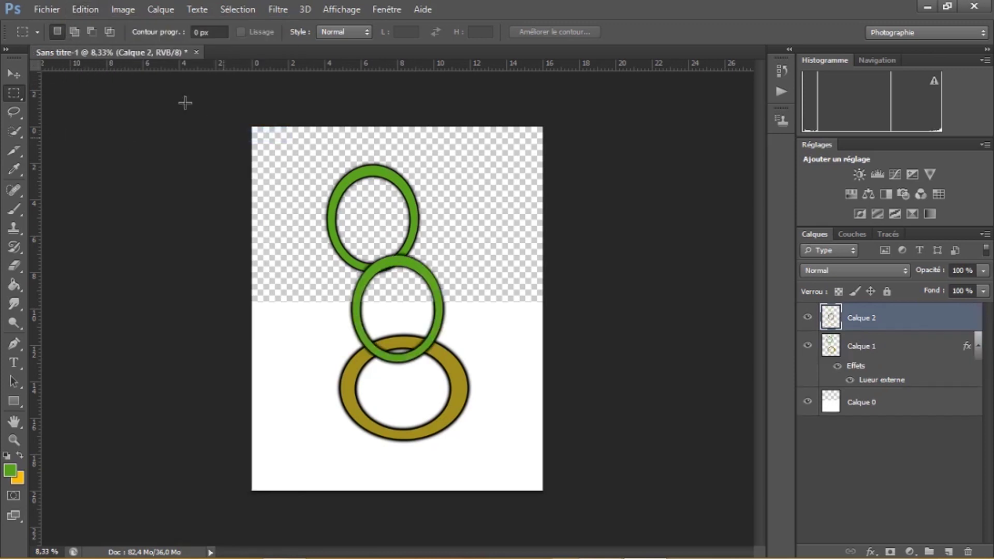
{"action": "left_click", "coordinate": [47, 12]}
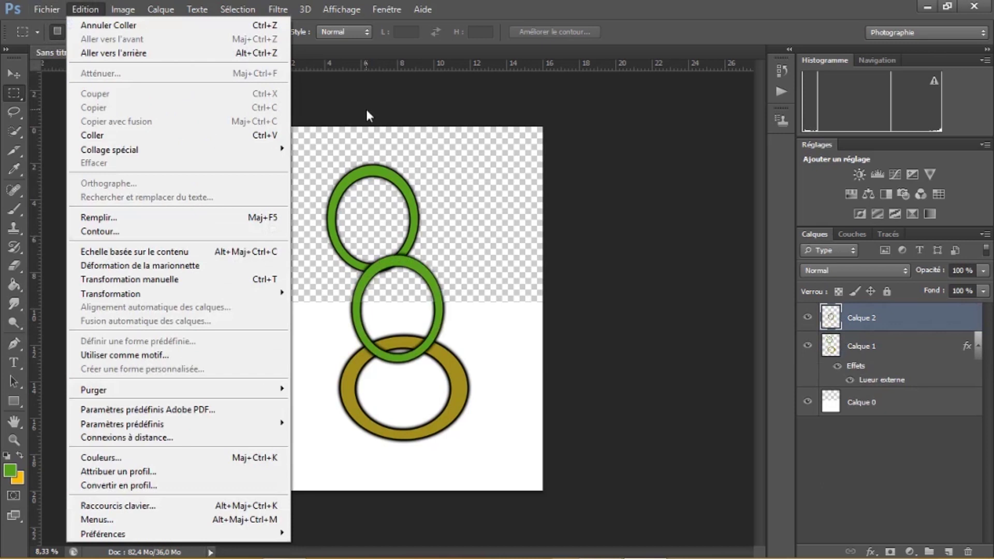
{"action": "left_click", "coordinate": [365, 110]}
{"action": "left_click", "coordinate": [16, 76]}
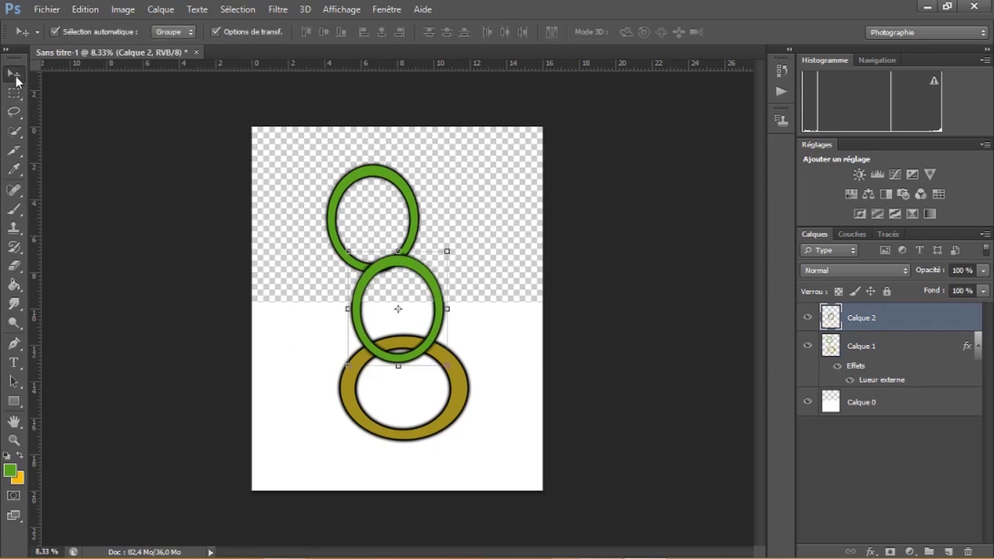
{"action": "mouse_move", "coordinate": [393, 265]}
{"action": "left_mouse_down"}
{"action": "mouse_move", "coordinate": [407, 349]}
{"action": "mouse_move", "coordinate": [451, 228]}
{"action": "left_mouse_up"}
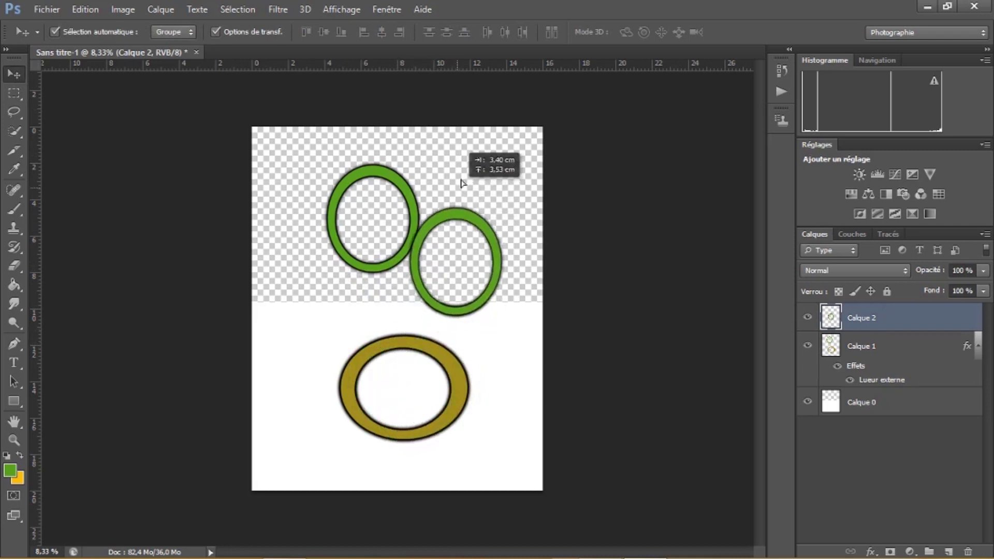
{"action": "left_click_drag", "start_coordinate": [451, 228], "coordinate": [464, 173]}
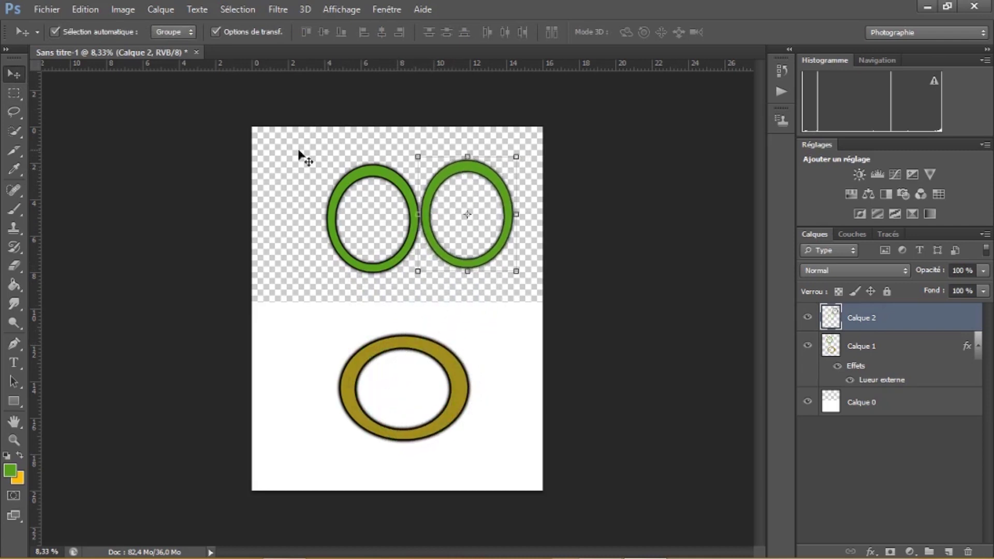
Cut away the copied ring's top half, leaving a U-shaped arc
{"action": "left_click", "coordinate": [12, 92]}
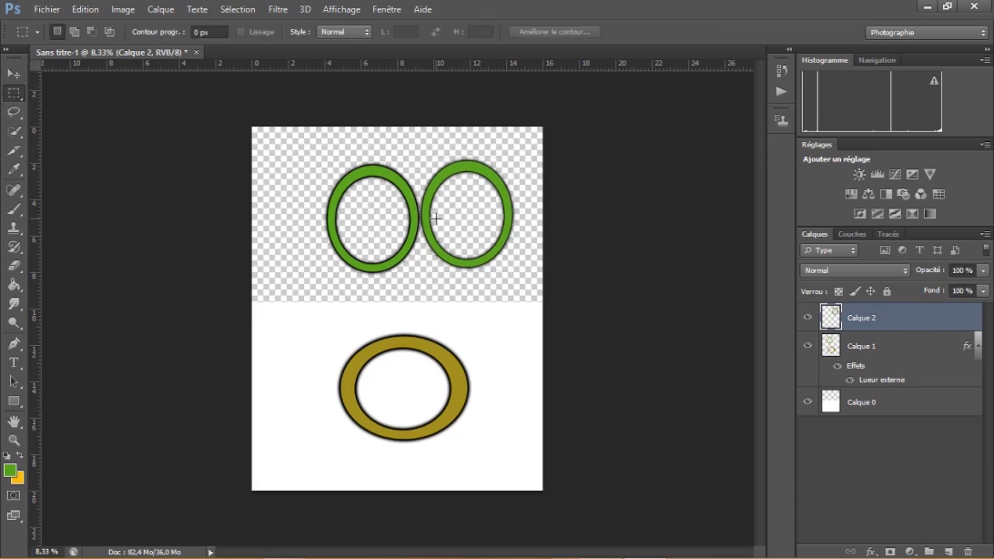
{"action": "left_click_drag", "start_coordinate": [409, 154], "coordinate": [524, 215]}
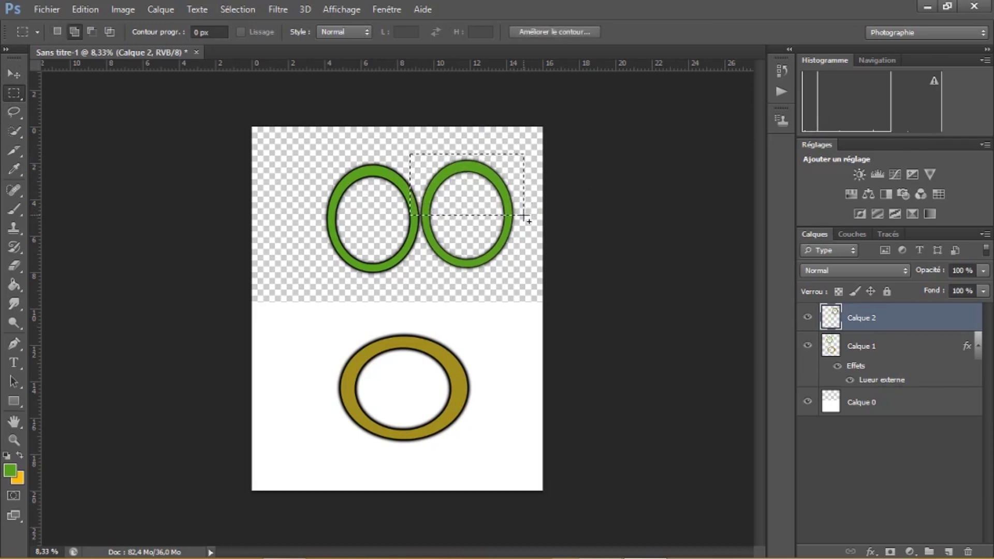
{"action": "key", "text": "ctrl+x"}
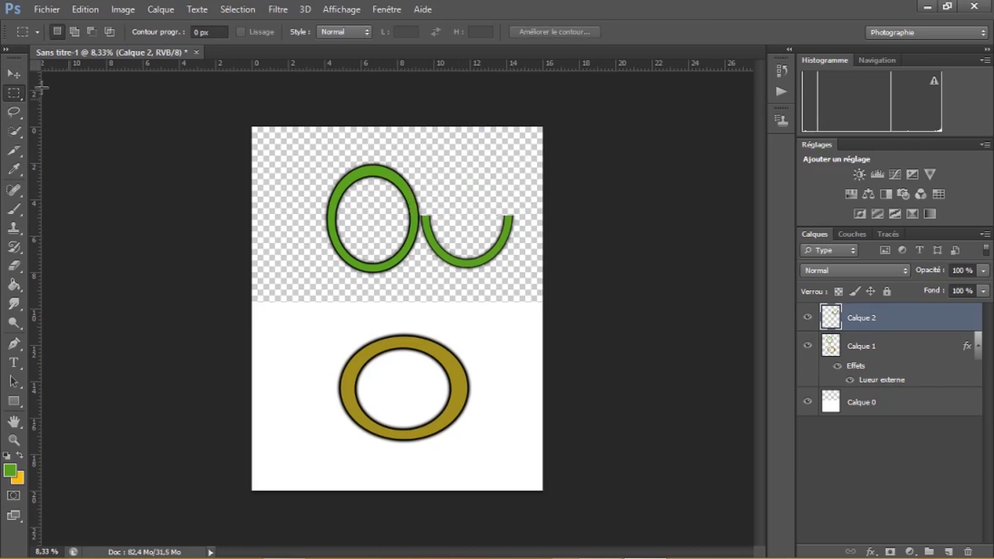
{"action": "left_click", "coordinate": [20, 74]}
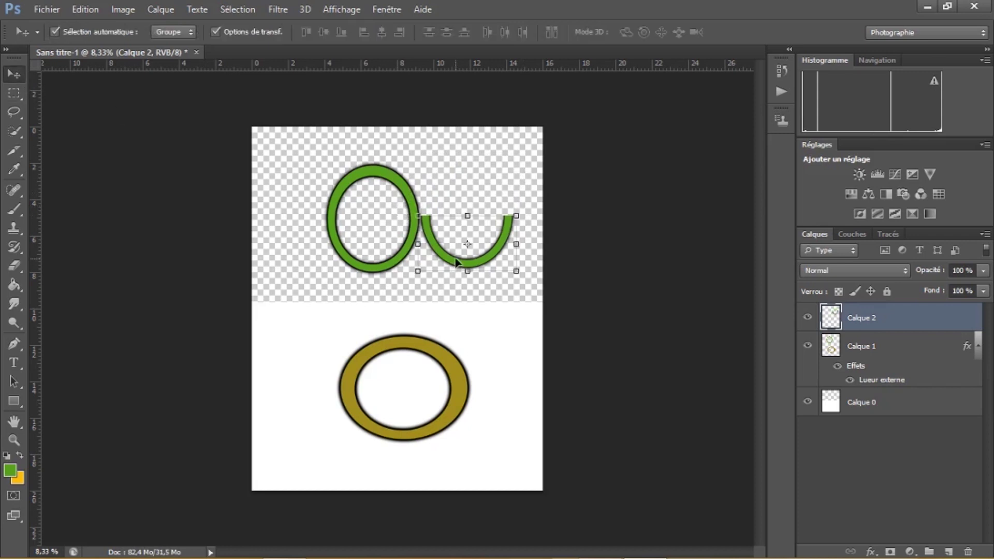
Stretch the green arc to about 195% width and set it beneath the gold ring
{"action": "left_click_drag", "start_coordinate": [456, 263], "coordinate": [387, 451]}
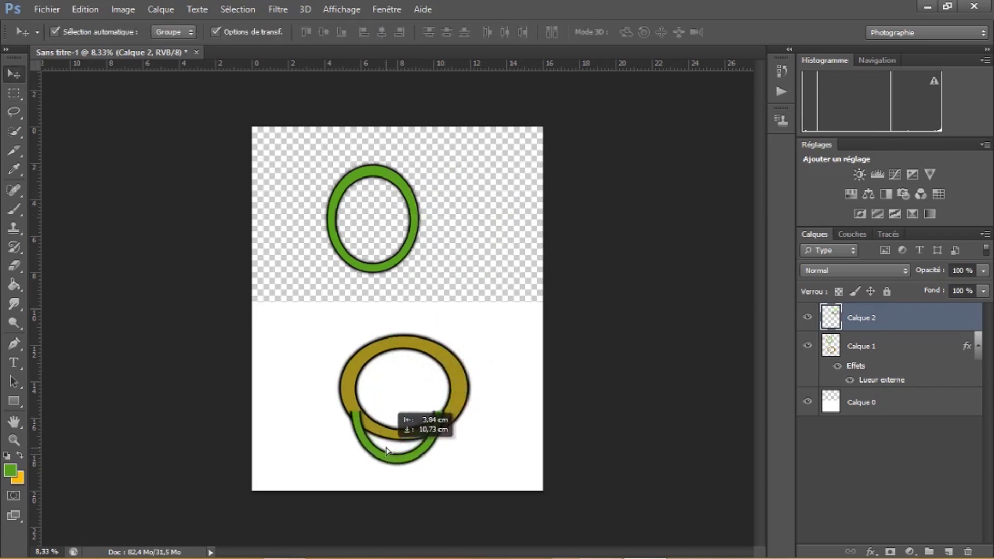
{"action": "left_click_drag", "start_coordinate": [388, 450], "coordinate": [387, 453]}
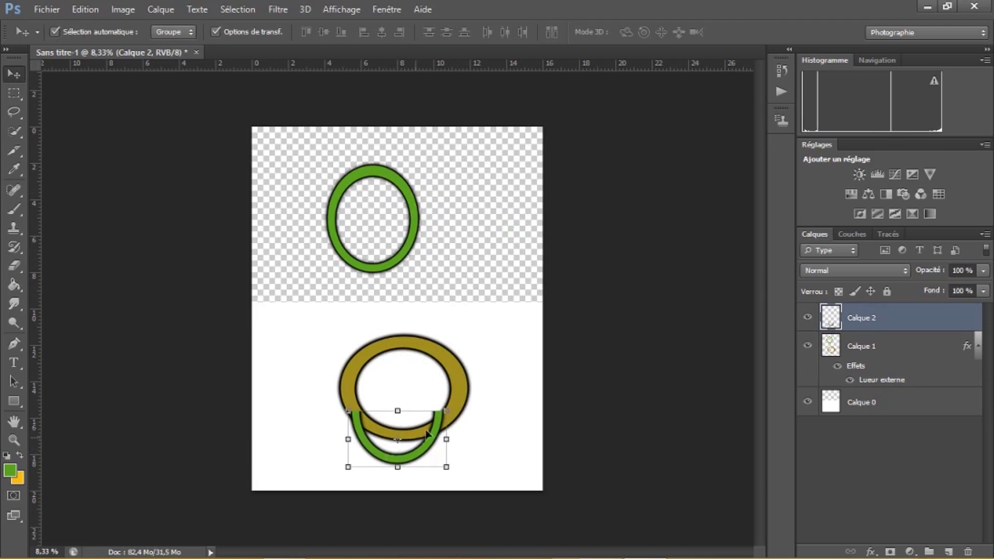
{"action": "left_click", "coordinate": [446, 439]}
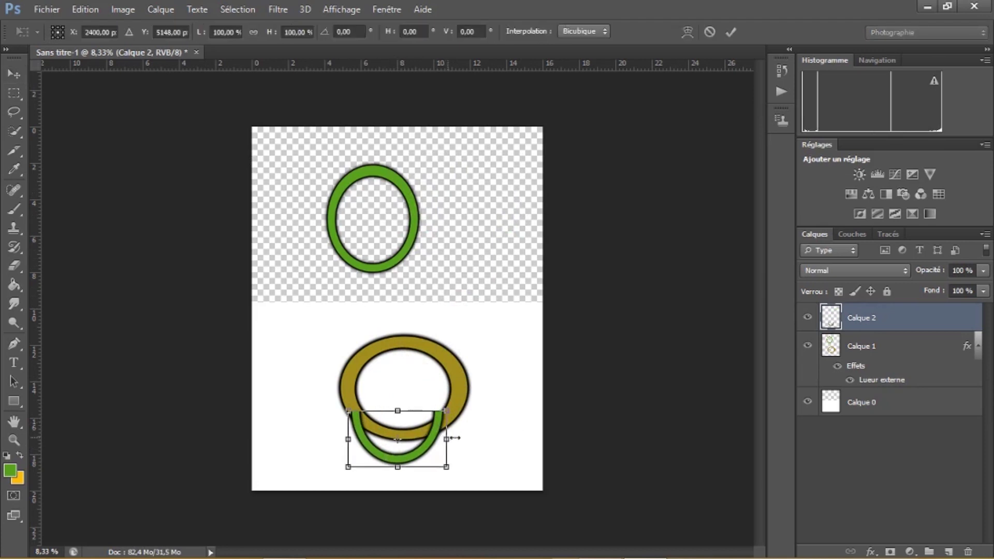
{"action": "left_click_drag", "start_coordinate": [455, 438], "coordinate": [503, 439]}
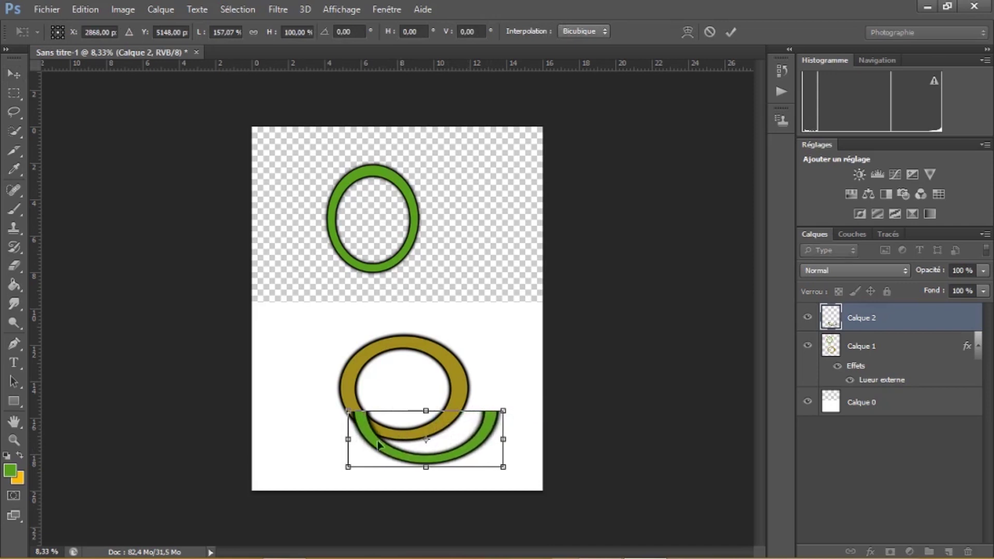
{"action": "left_click_drag", "start_coordinate": [347, 439], "coordinate": [310, 439]}
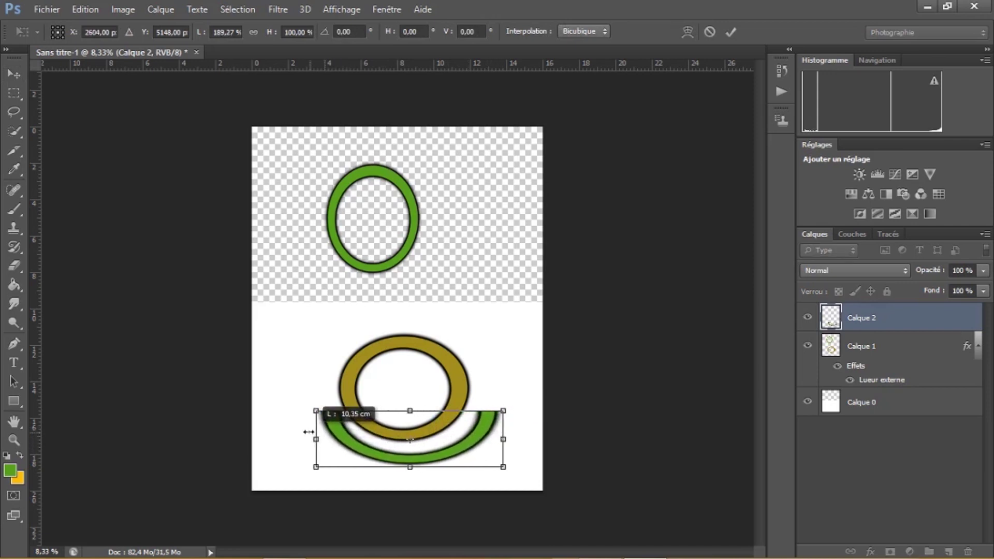
{"action": "left_click_drag", "start_coordinate": [396, 463], "coordinate": [395, 450]}
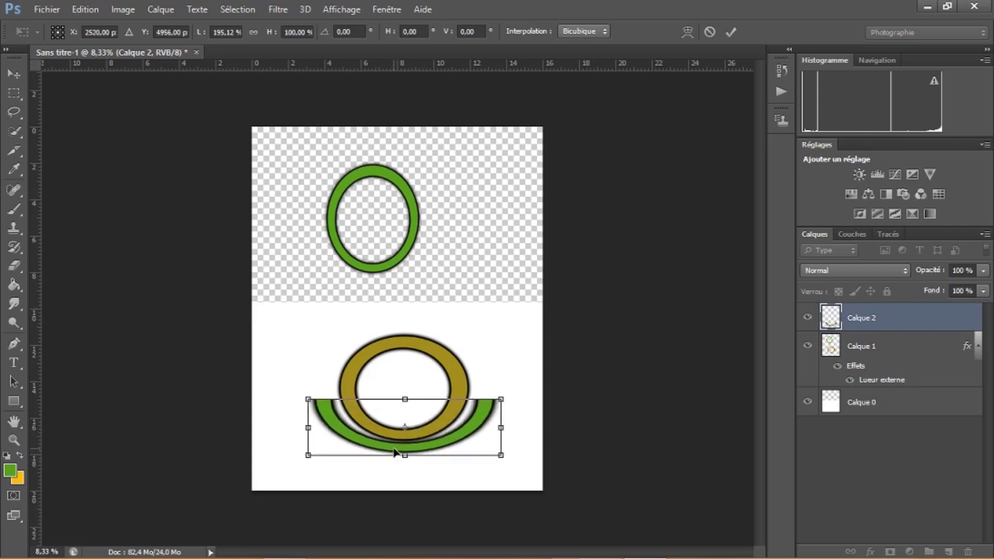
{"action": "left_click", "coordinate": [13, 95]}
{"action": "left_click", "coordinate": [429, 222]}
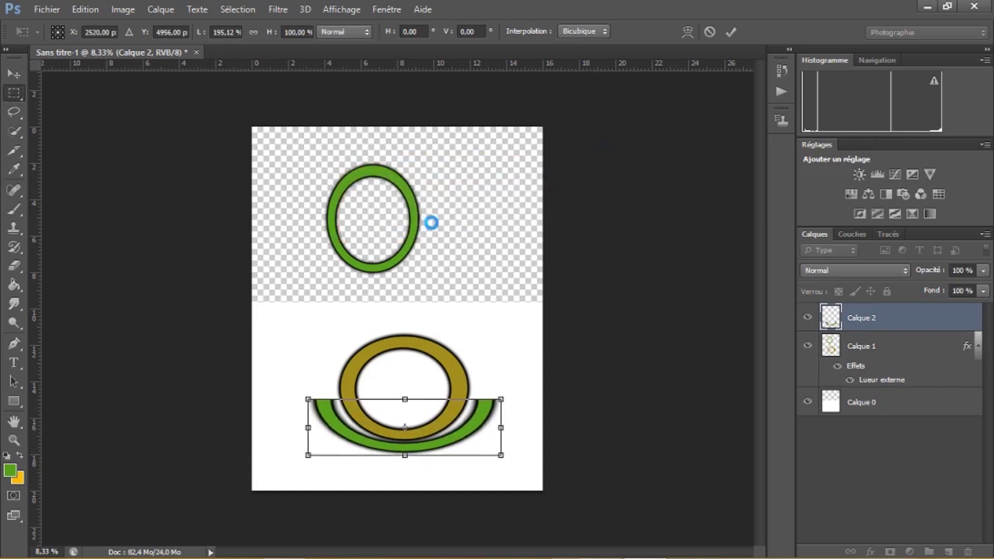
{"action": "left_click", "coordinate": [39, 8]}
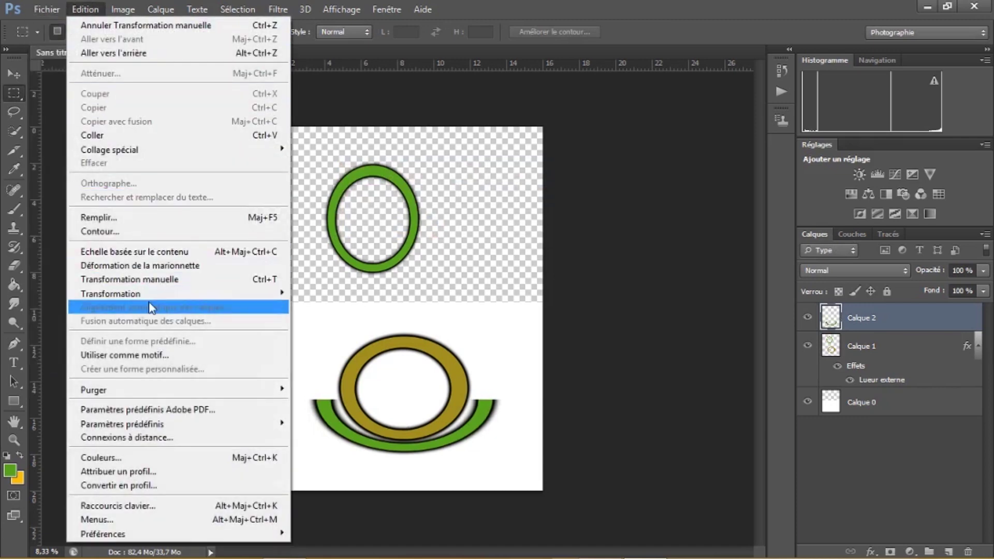
{"action": "mouse_move", "coordinate": [110, 294]}
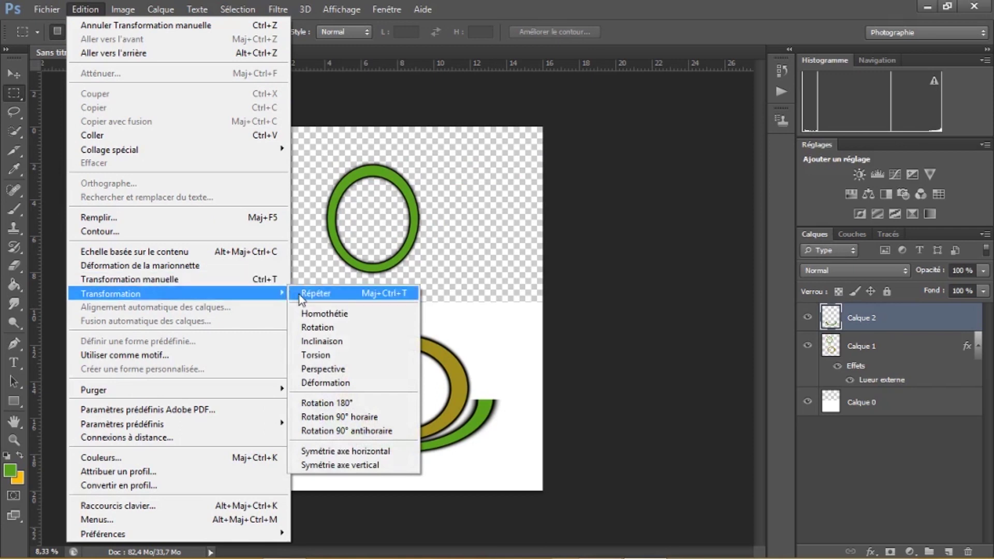
Warp the green arc into a wide V, raising both ends alongside the gold ring
{"action": "left_click", "coordinate": [331, 384]}
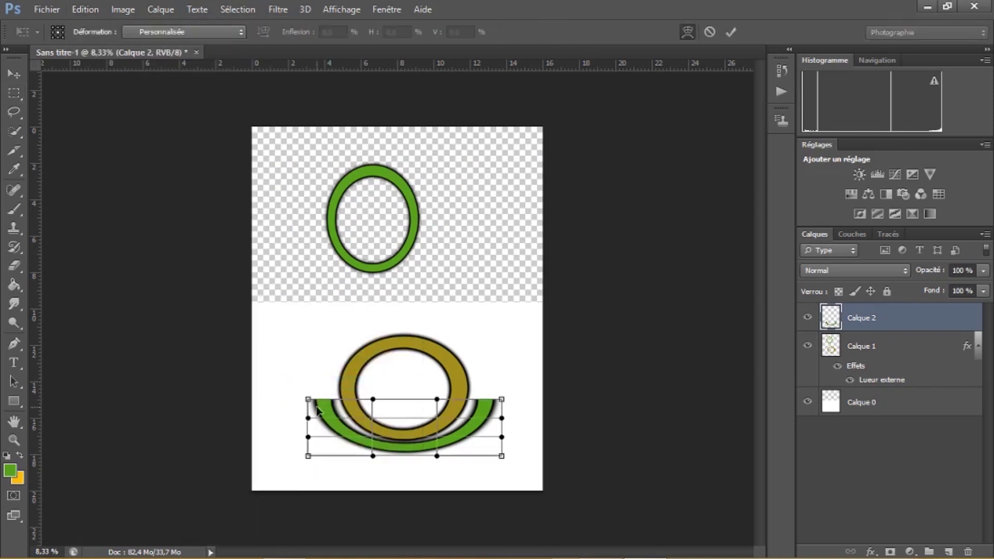
{"action": "left_click_drag", "start_coordinate": [302, 404], "coordinate": [307, 362]}
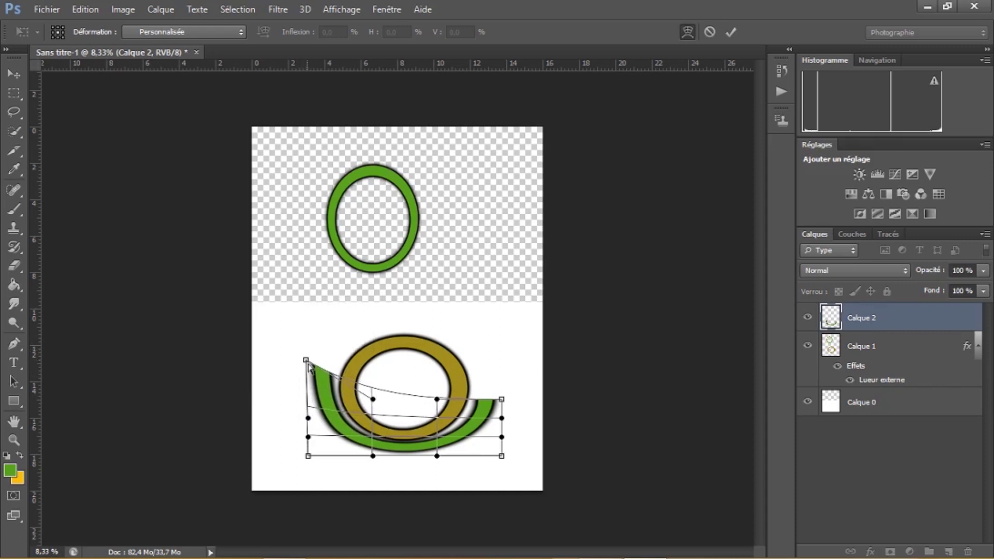
{"action": "left_click_drag", "start_coordinate": [305, 358], "coordinate": [289, 375]}
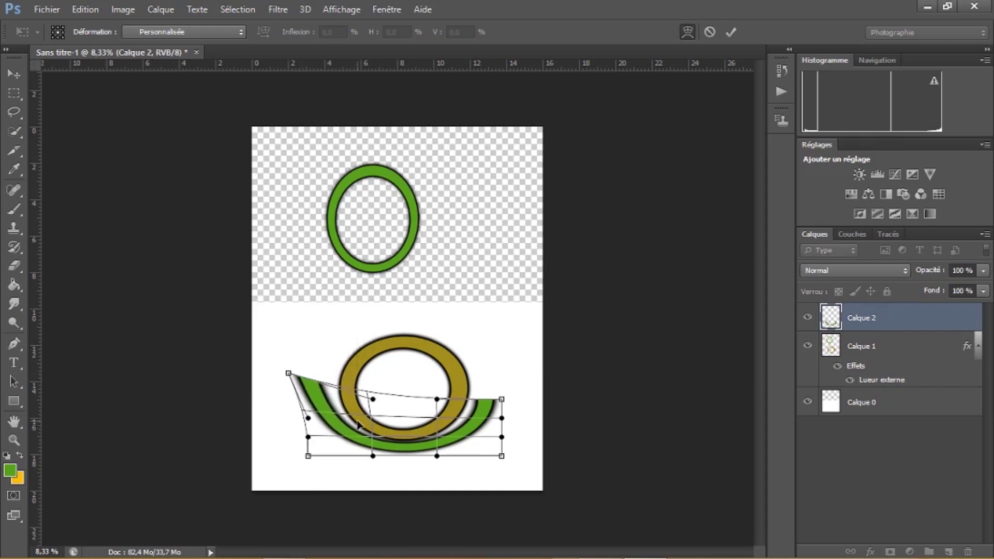
{"action": "left_click_drag", "start_coordinate": [334, 417], "coordinate": [343, 412]}
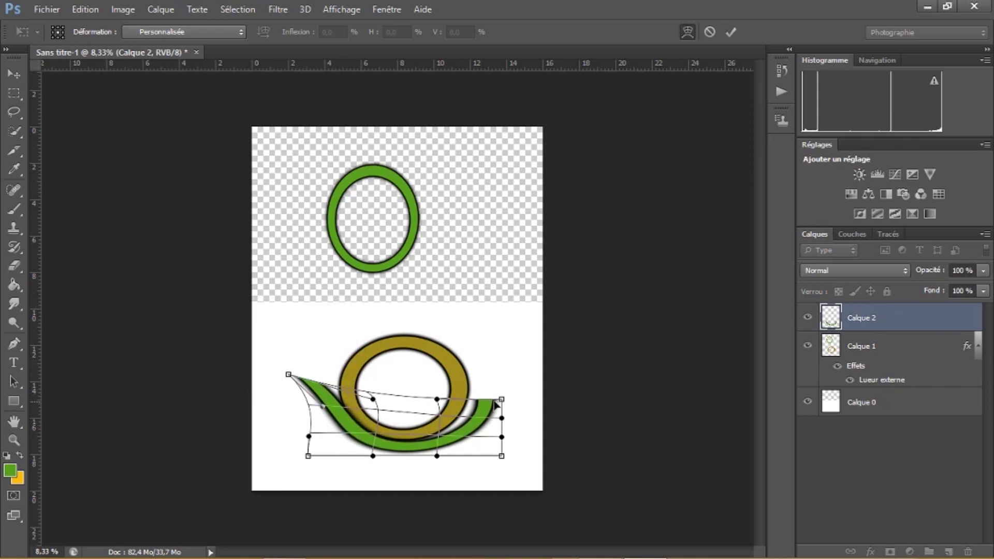
{"action": "left_click_drag", "start_coordinate": [494, 404], "coordinate": [520, 360]}
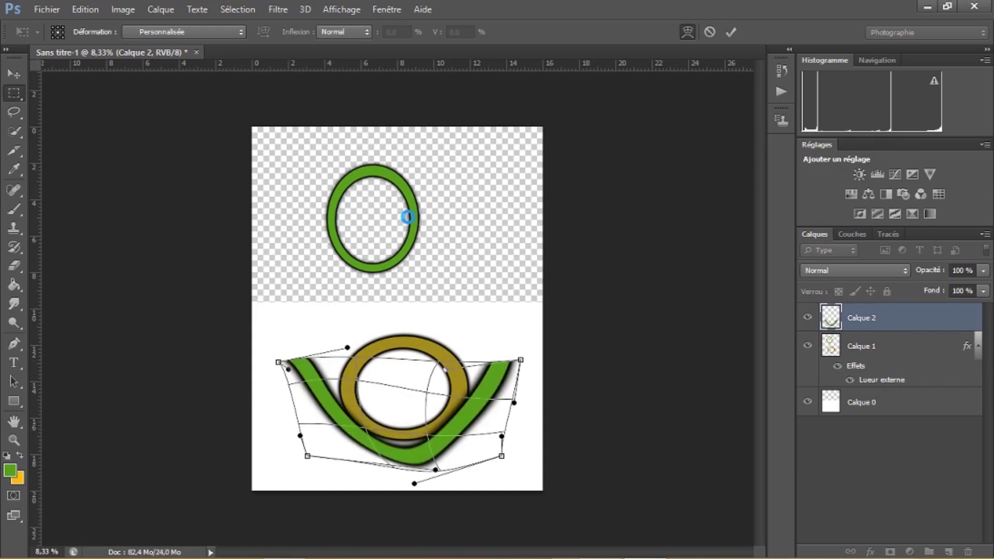
Create a 24 pt text layer reading VIT beside the green ring
{"action": "left_click", "coordinate": [15, 363]}
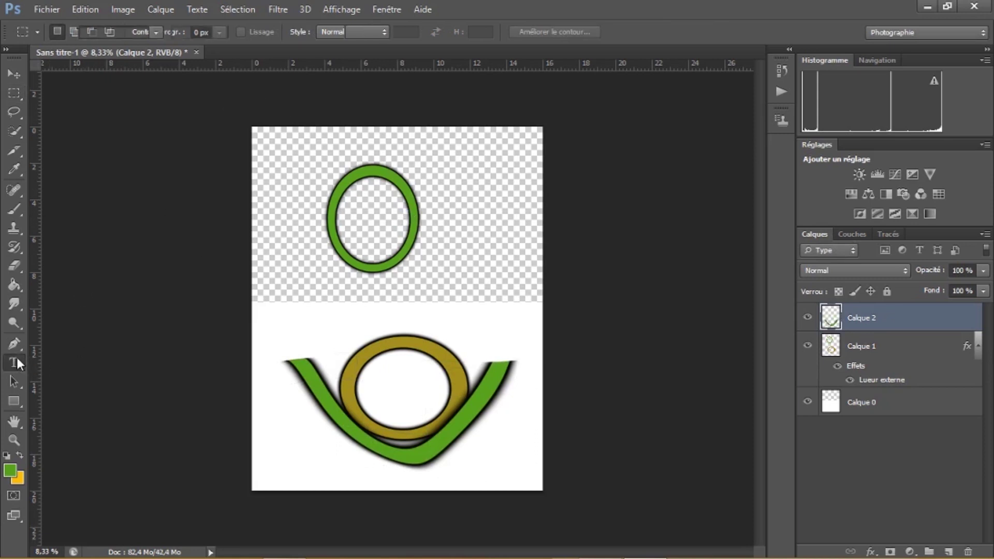
{"action": "left_click", "coordinate": [443, 246]}
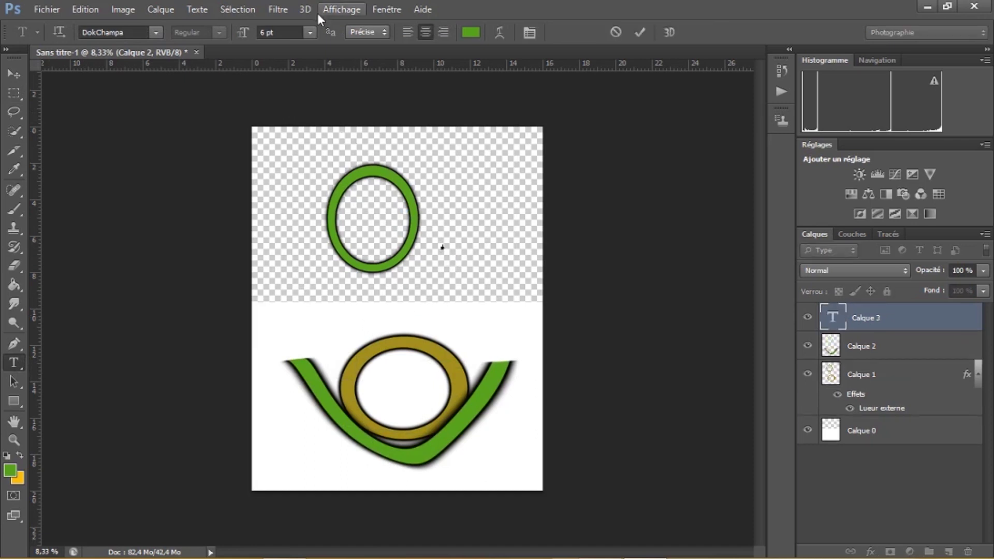
{"action": "left_click", "coordinate": [311, 32]}
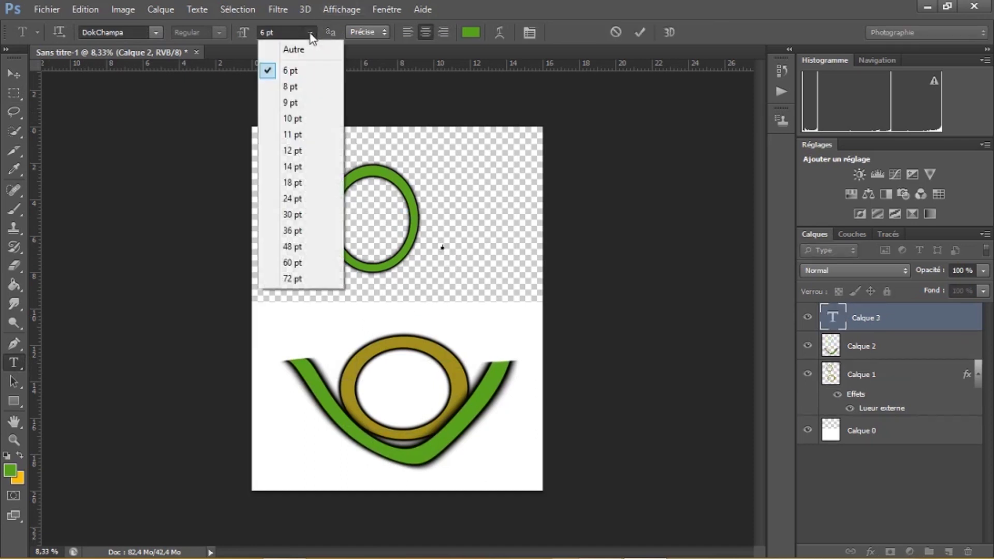
{"action": "left_click", "coordinate": [289, 198]}
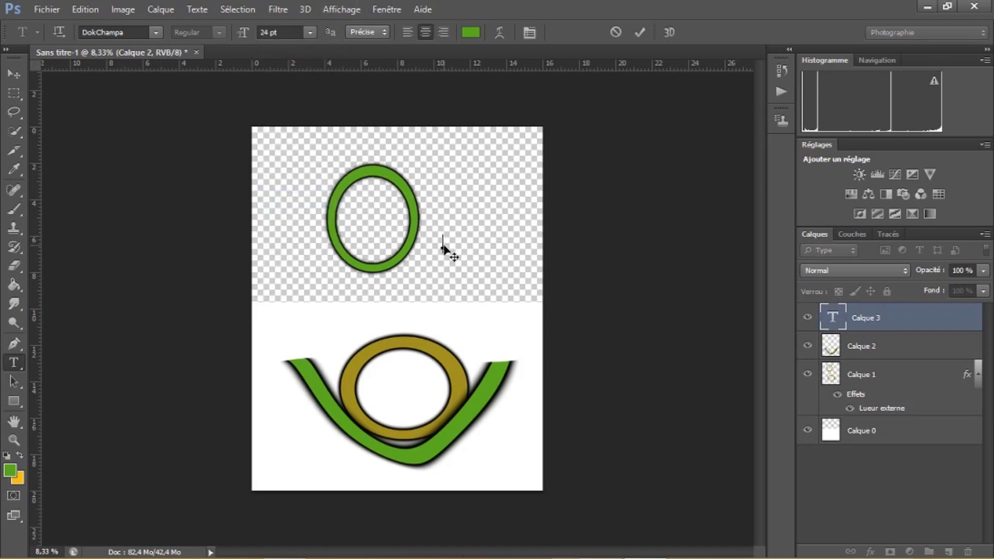
{"action": "type", "text": "VIT"}
Commit the VIT text and move it to the centre of the lower gold ring
{"action": "left_click", "coordinate": [14, 74]}
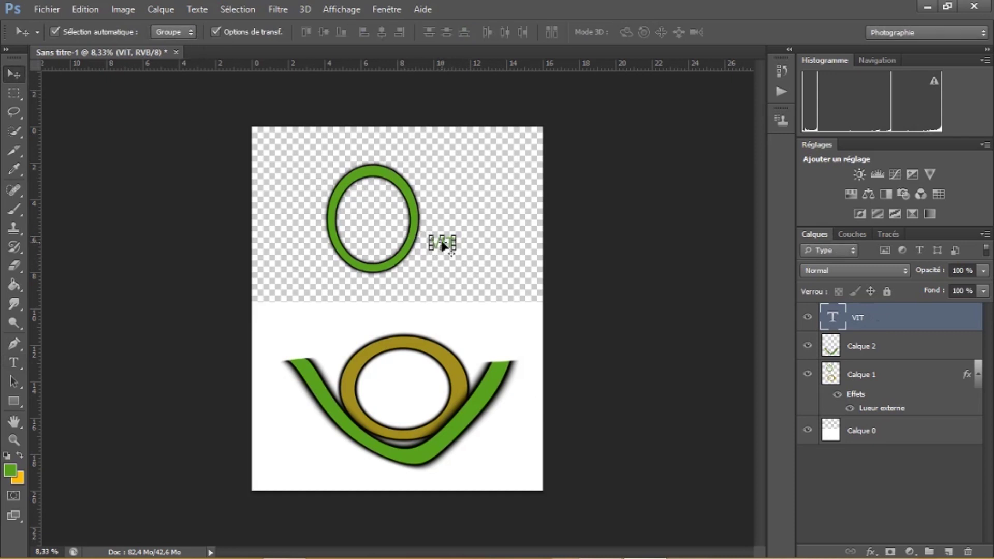
{"action": "key", "text": "ctrl+t"}
{"action": "left_click_drag", "start_coordinate": [443, 246], "coordinate": [425, 319]}
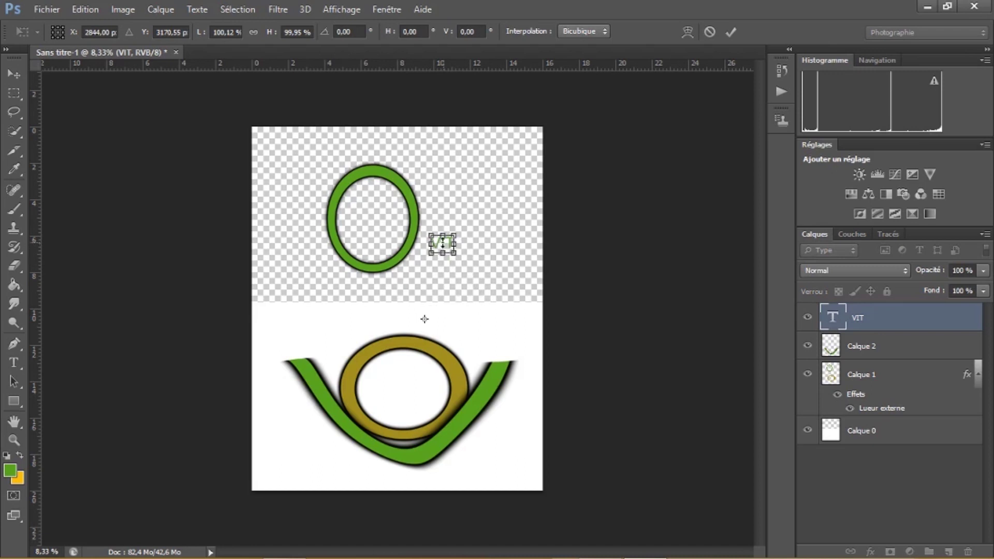
{"action": "left_click_drag", "start_coordinate": [443, 247], "coordinate": [412, 406]}
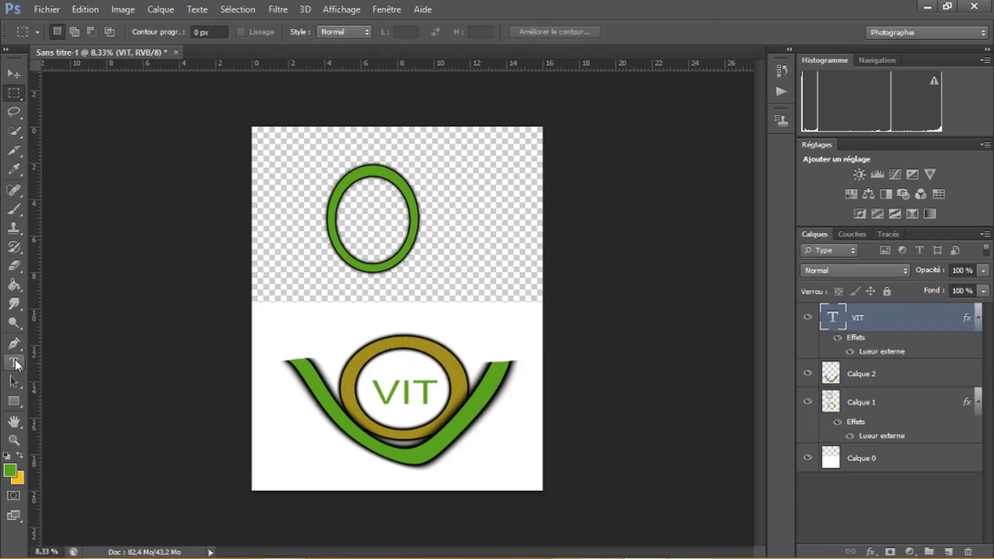
{"action": "left_click", "coordinate": [15, 363]}
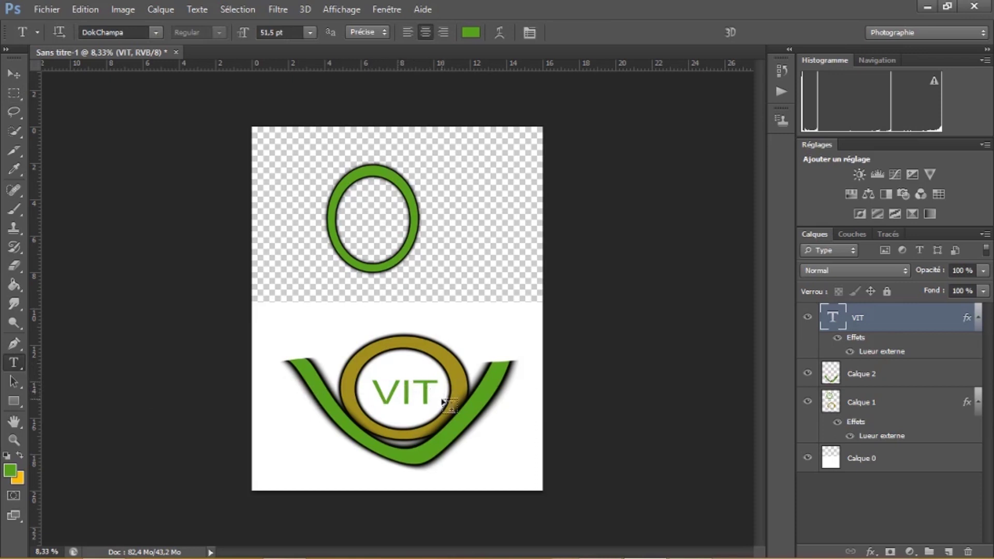
Type the tagline 'Vraie informatique et technologie' and place it below the upper ring
{"action": "left_click", "coordinate": [300, 272]}
{"action": "type", "text": "Vraiein"}
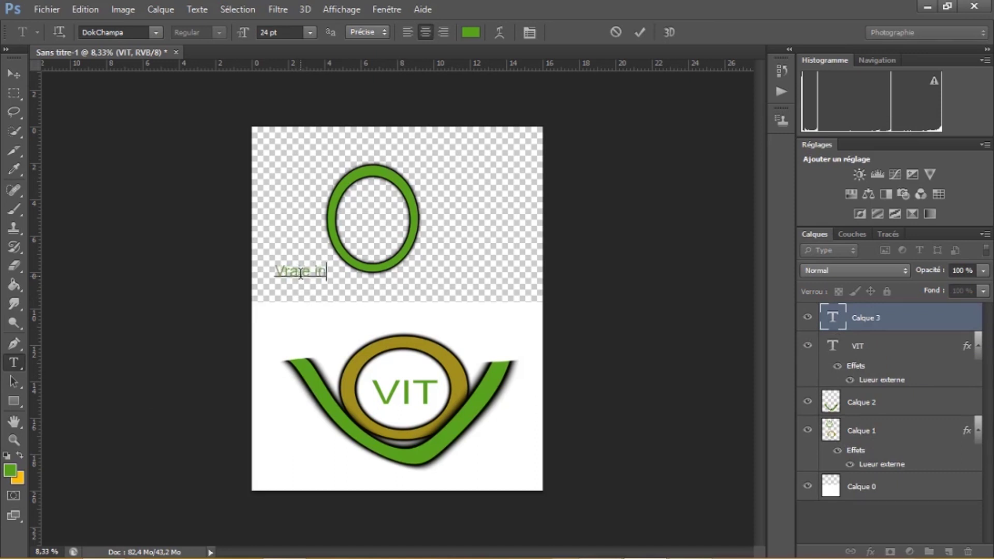
{"action": "type", "text": "formati"}
{"action": "type", "text": "o"}
{"action": "type", "text": "ue d"}
{"action": "type", "text": "du"}
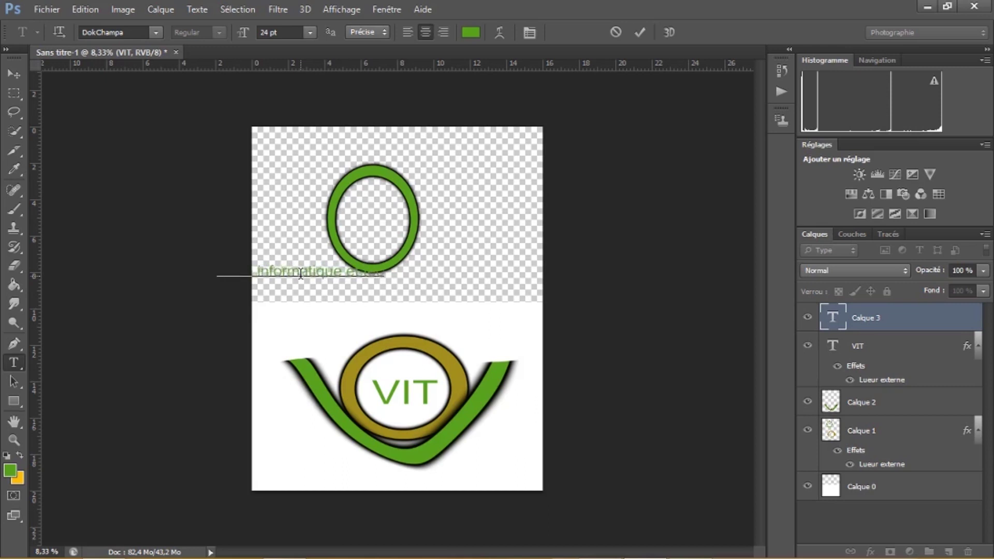
{"action": "type", "text": "hnologie"}
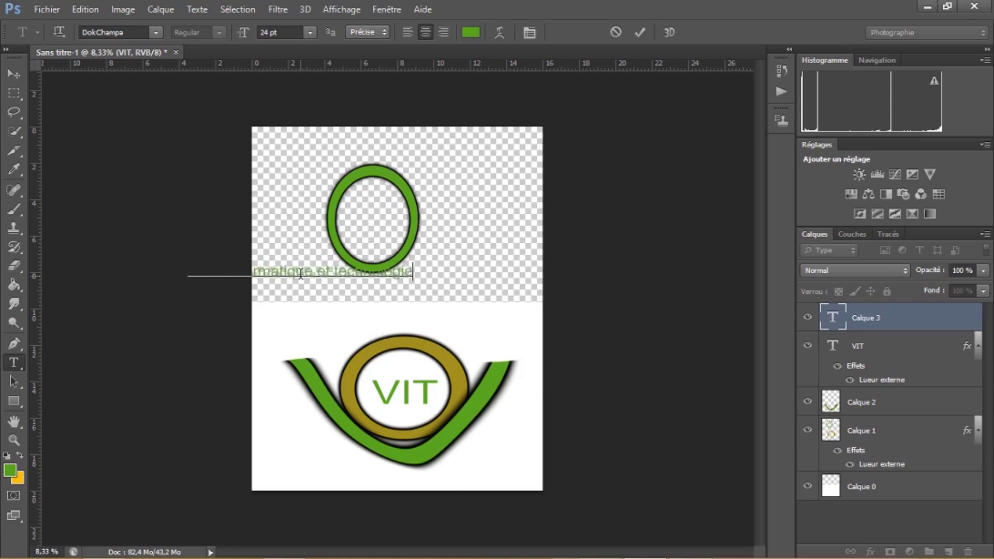
{"action": "left_click", "coordinate": [14, 73]}
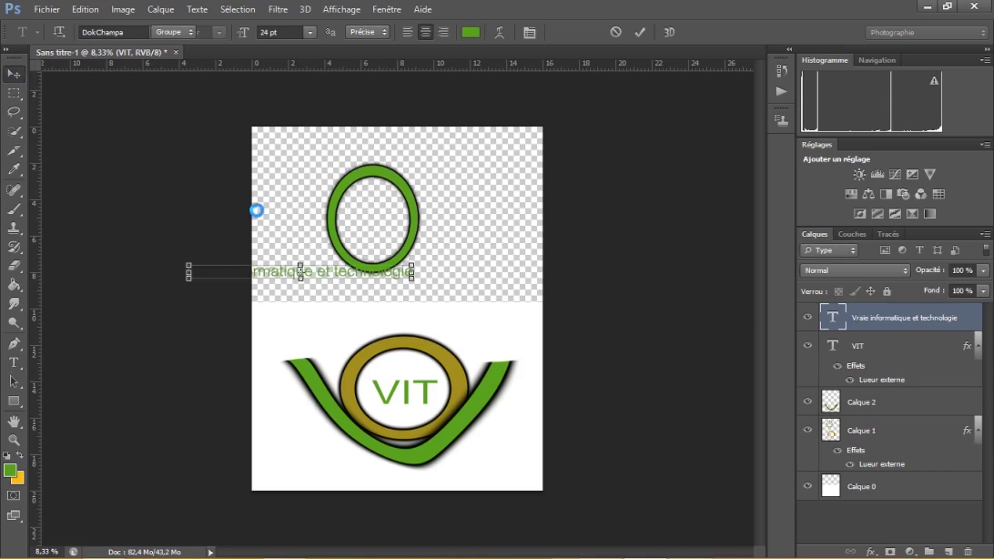
{"action": "mouse_move", "coordinate": [350, 272]}
{"action": "left_mouse_down"}
{"action": "mouse_move", "coordinate": [466, 468]}
{"action": "mouse_move", "coordinate": [443, 291]}
{"action": "left_mouse_up"}
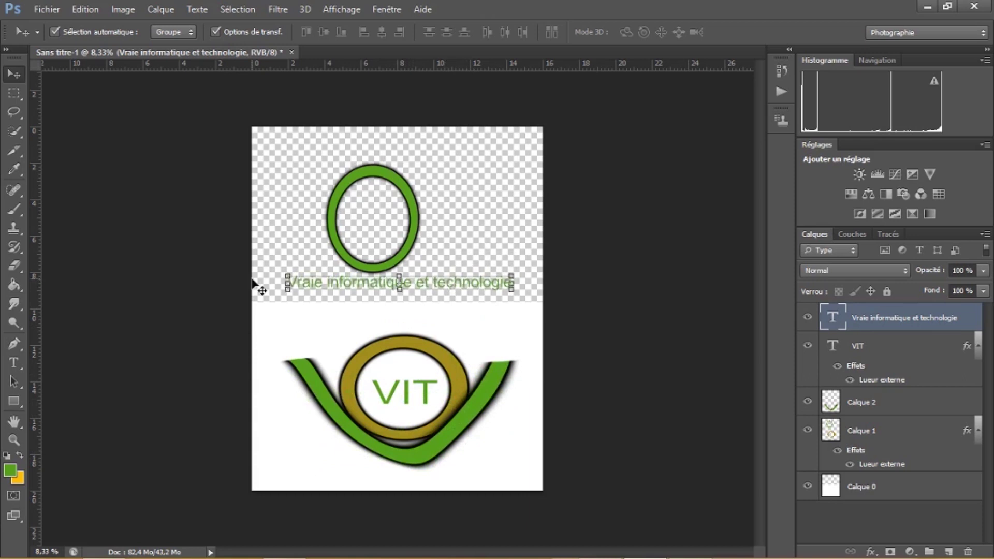
Recolour the whole tagline black
{"action": "left_click", "coordinate": [14, 363]}
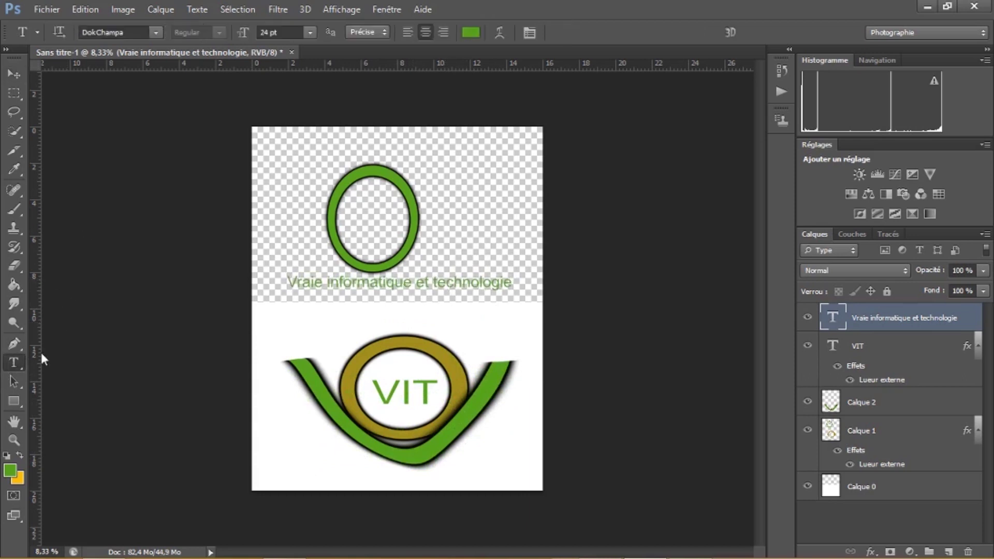
{"action": "left_click_drag", "start_coordinate": [288, 281], "coordinate": [531, 275]}
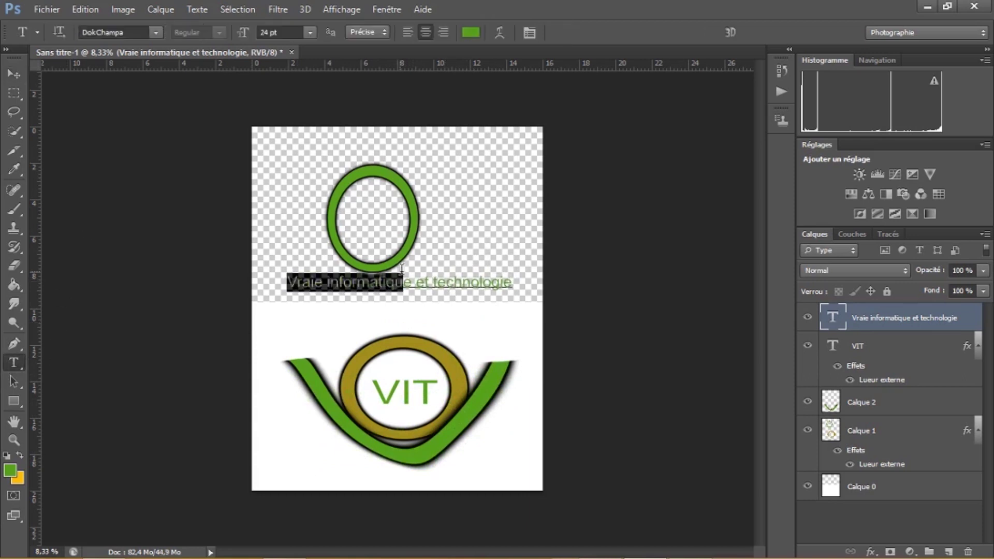
{"action": "left_click", "coordinate": [474, 36]}
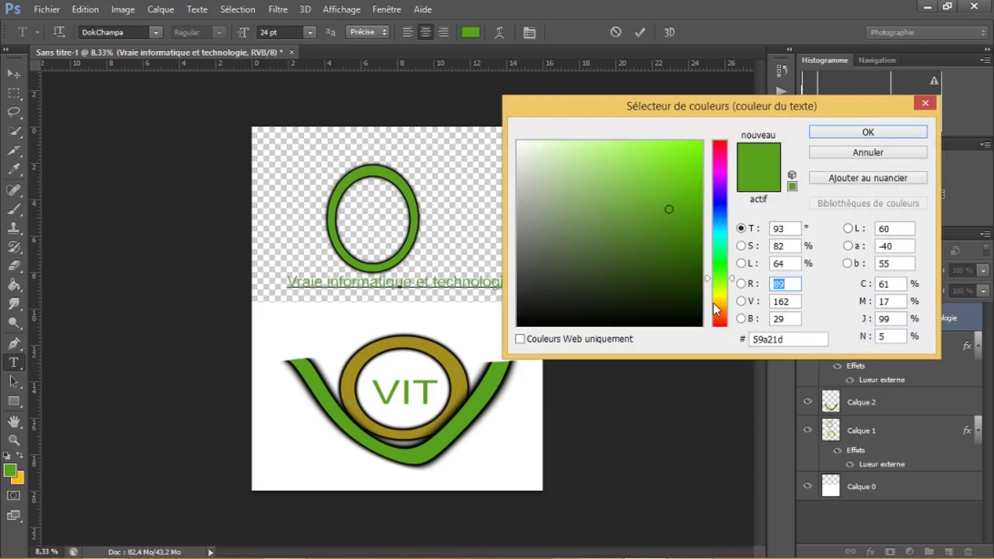
{"action": "left_click", "coordinate": [690, 324]}
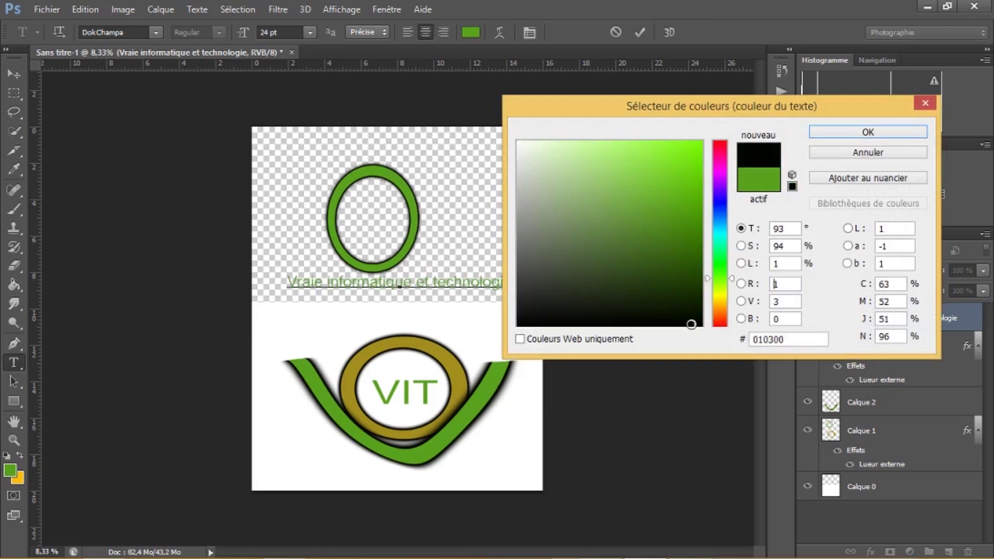
{"action": "left_click", "coordinate": [855, 131]}
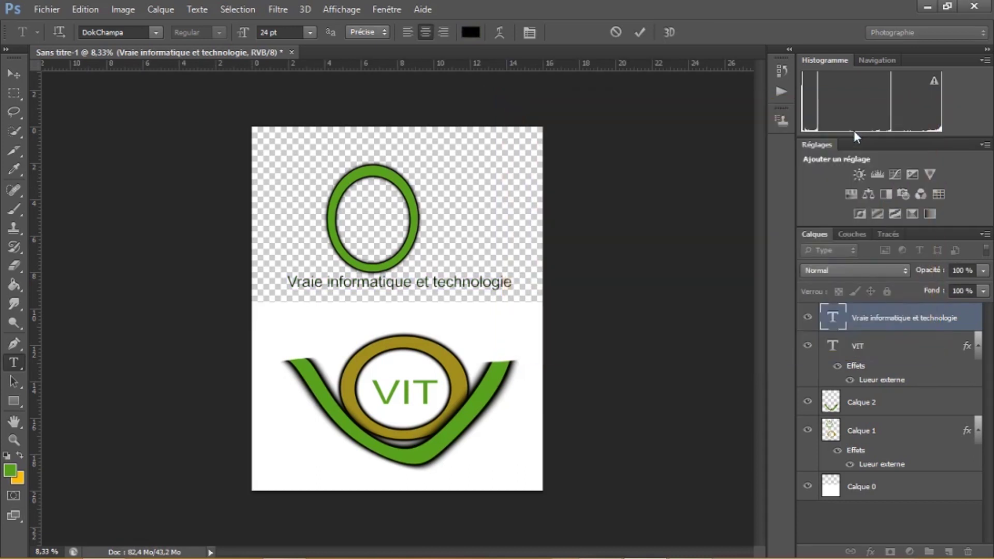
{"action": "left_click", "coordinate": [14, 74]}
Move the tagline down beneath the green V and reselect its text
{"action": "left_click_drag", "start_coordinate": [379, 282], "coordinate": [394, 452]}
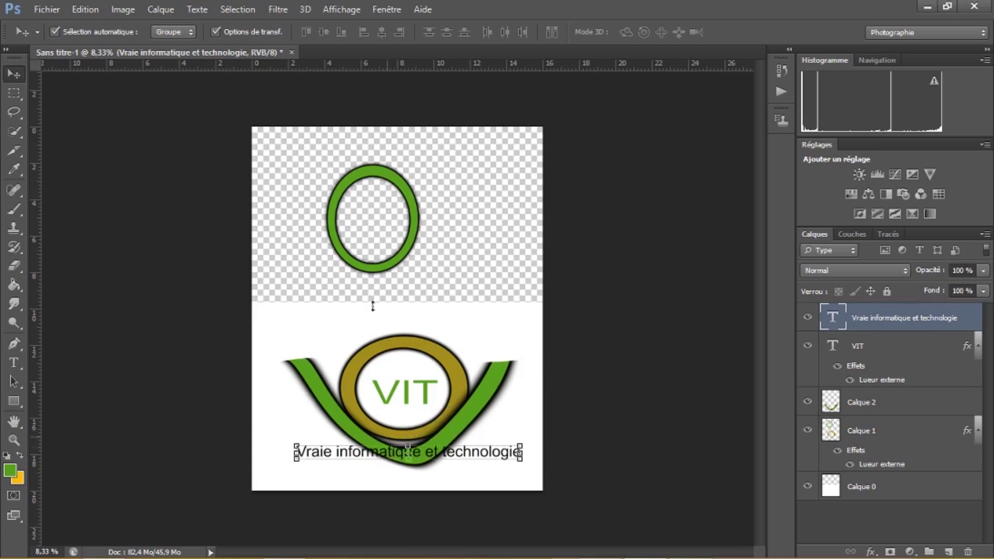
{"action": "left_click", "coordinate": [14, 363]}
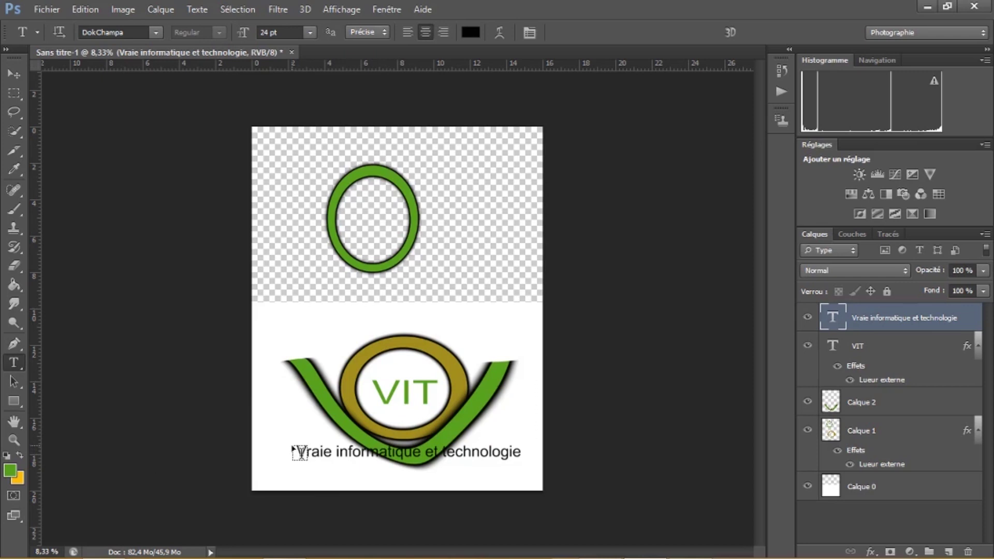
{"action": "left_click_drag", "start_coordinate": [298, 446], "coordinate": [539, 451]}
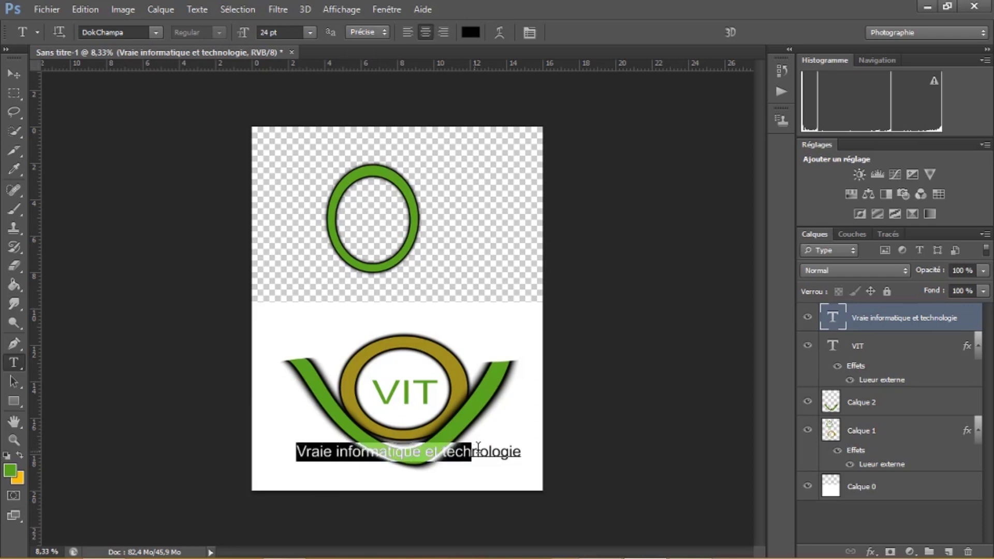
Warp the tagline with the Arc style at about -51% bend, bowing downward
{"action": "left_click", "coordinate": [500, 33]}
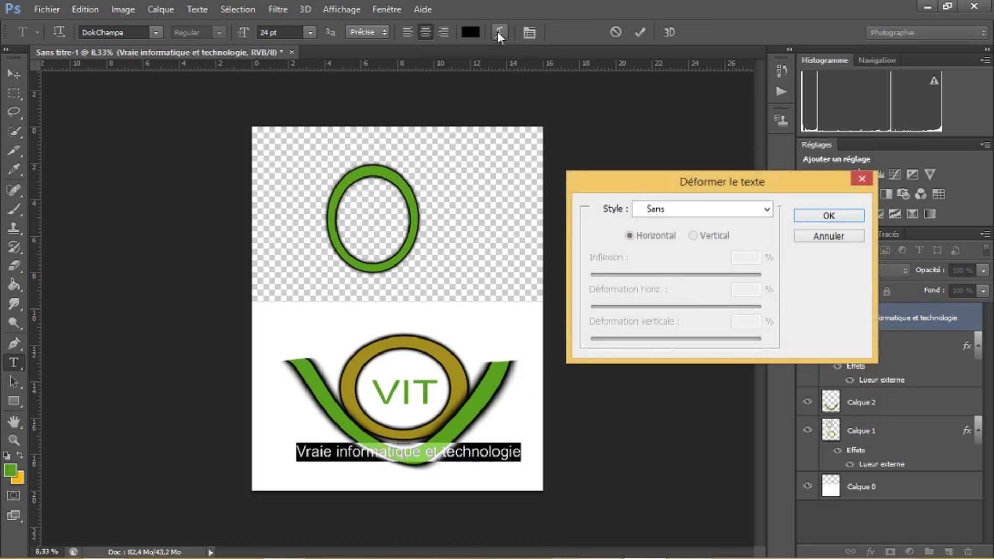
{"action": "left_click", "coordinate": [770, 211]}
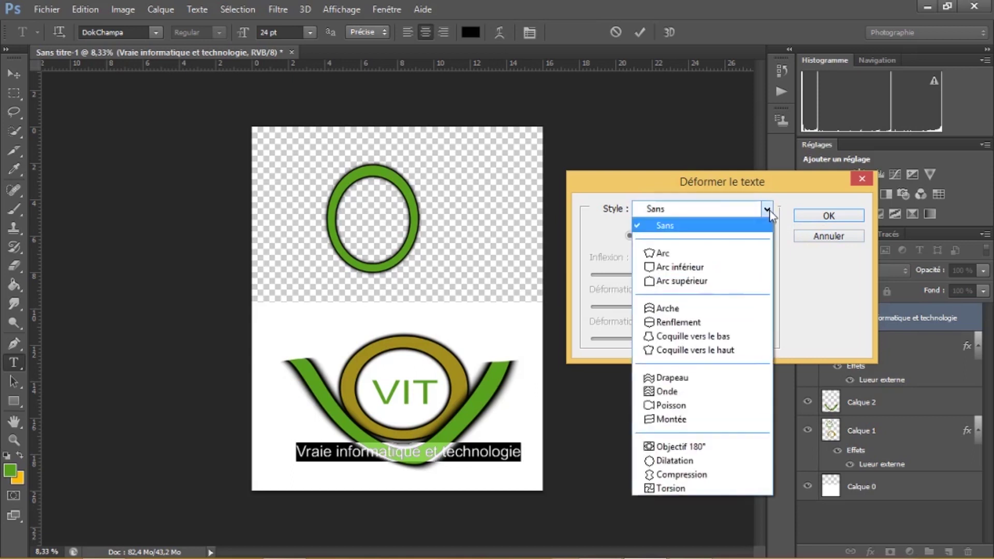
{"action": "left_click", "coordinate": [738, 259]}
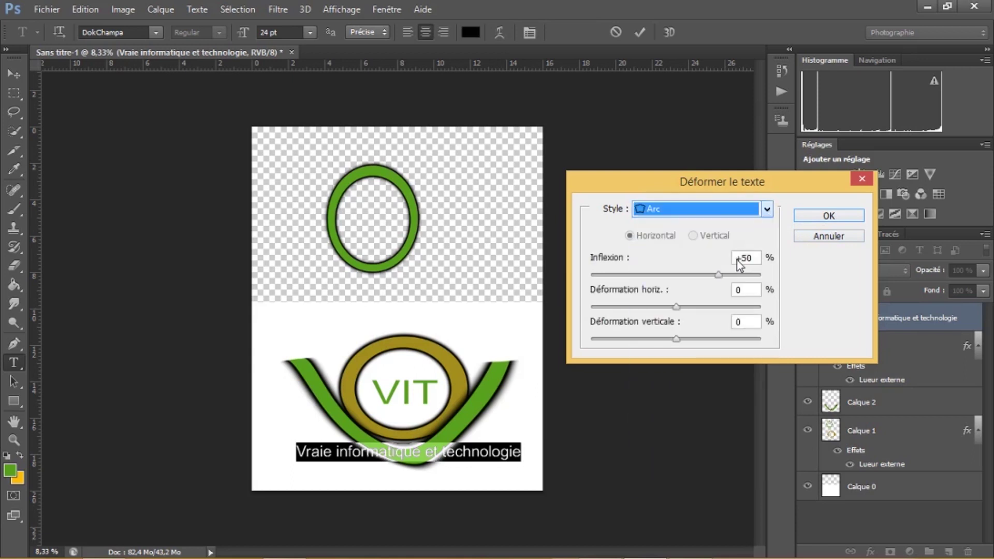
{"action": "left_click", "coordinate": [768, 211]}
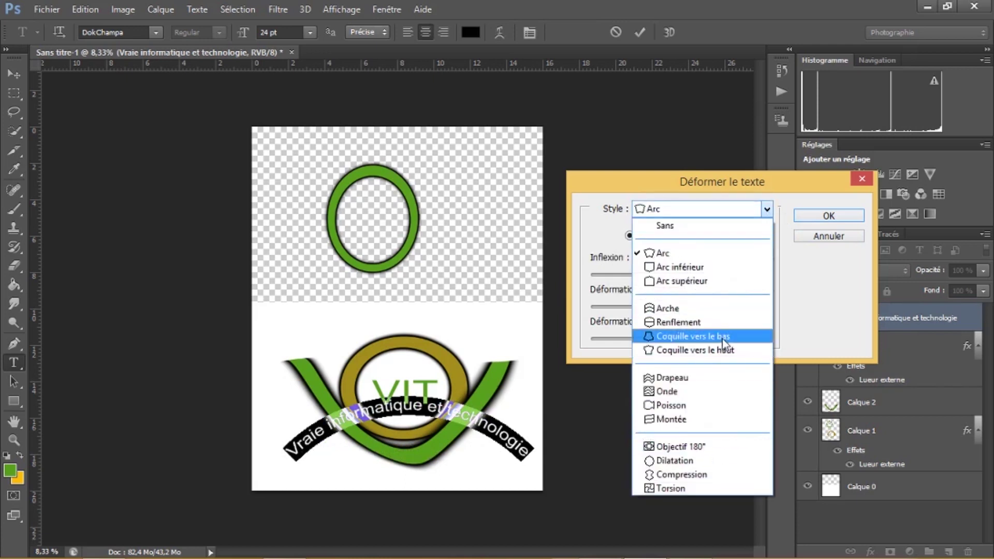
{"action": "left_click", "coordinate": [713, 256]}
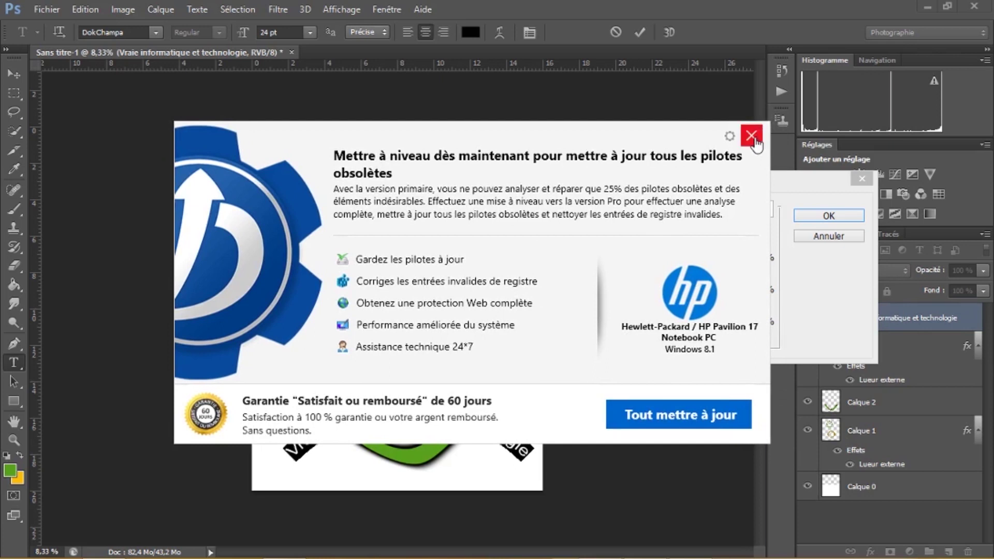
{"action": "left_click", "coordinate": [754, 141]}
{"action": "mouse_move", "coordinate": [718, 275]}
{"action": "left_mouse_down"}
{"action": "mouse_move", "coordinate": [648, 275]}
{"action": "mouse_move", "coordinate": [635, 284]}
{"action": "left_mouse_up"}
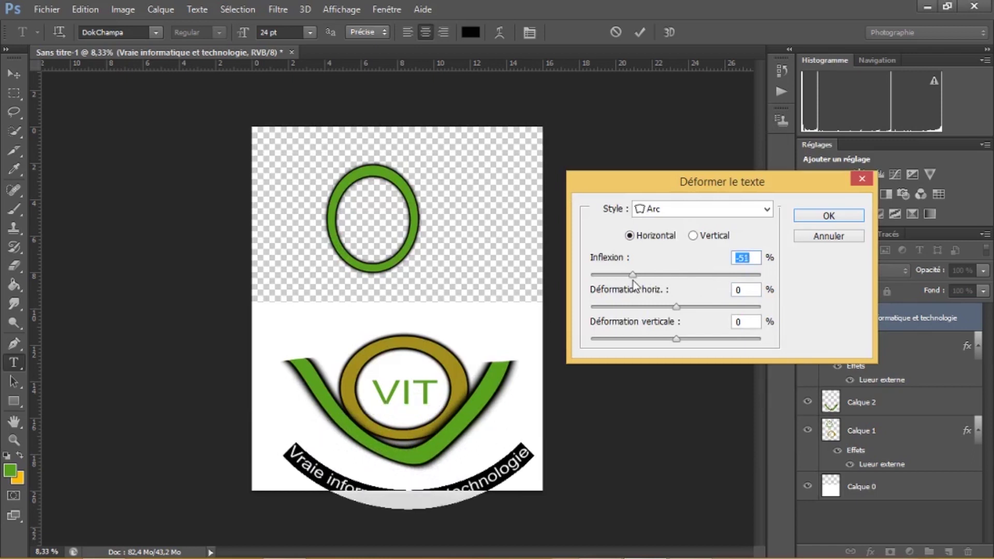
{"action": "left_click", "coordinate": [812, 216]}
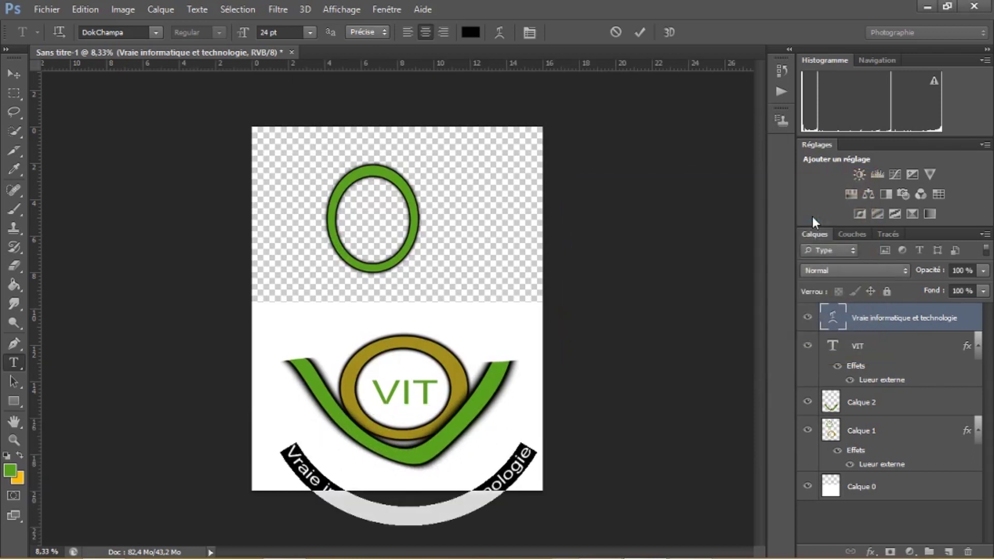
{"action": "left_click", "coordinate": [15, 74]}
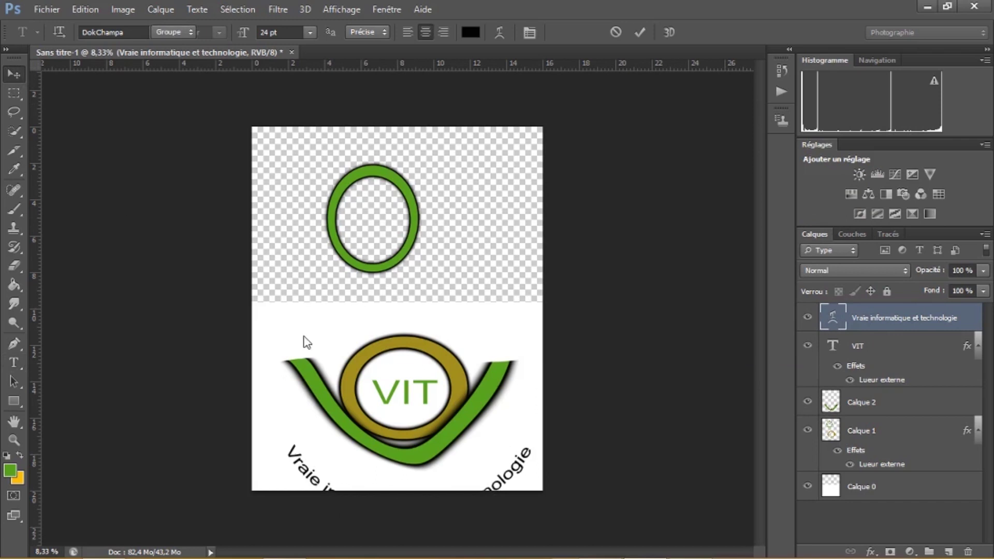
Move the arched tagline up onto the logo and adjust its warp slightly
{"action": "mouse_move", "coordinate": [500, 476]}
{"action": "left_mouse_down"}
{"action": "mouse_move", "coordinate": [498, 440]}
{"action": "mouse_move", "coordinate": [482, 429]}
{"action": "left_mouse_up"}
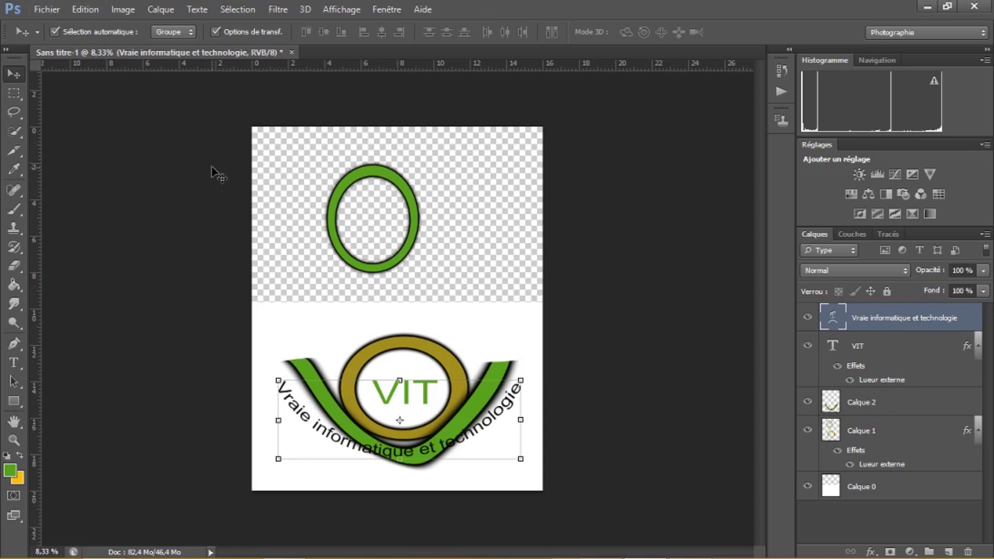
{"action": "left_click", "coordinate": [85, 10]}
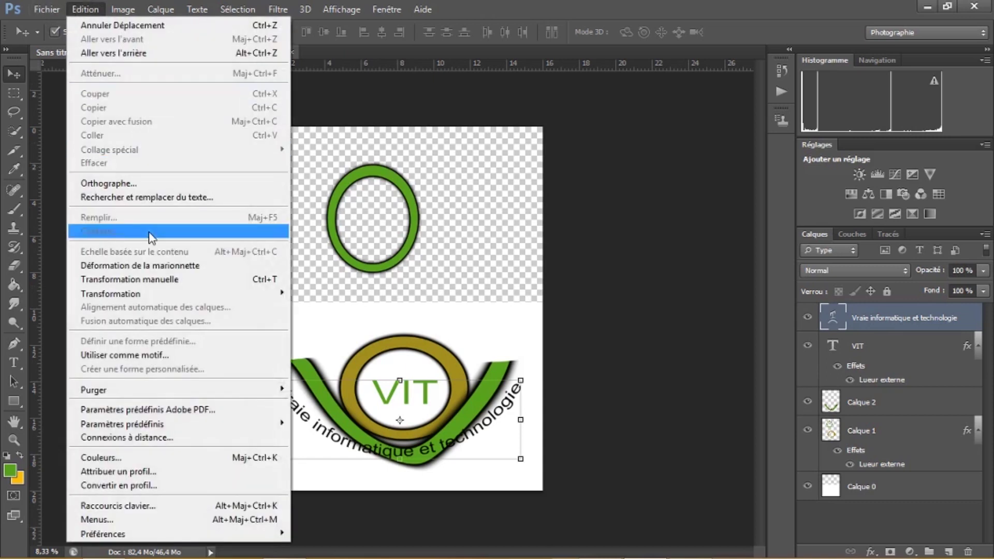
{"action": "mouse_move", "coordinate": [110, 294]}
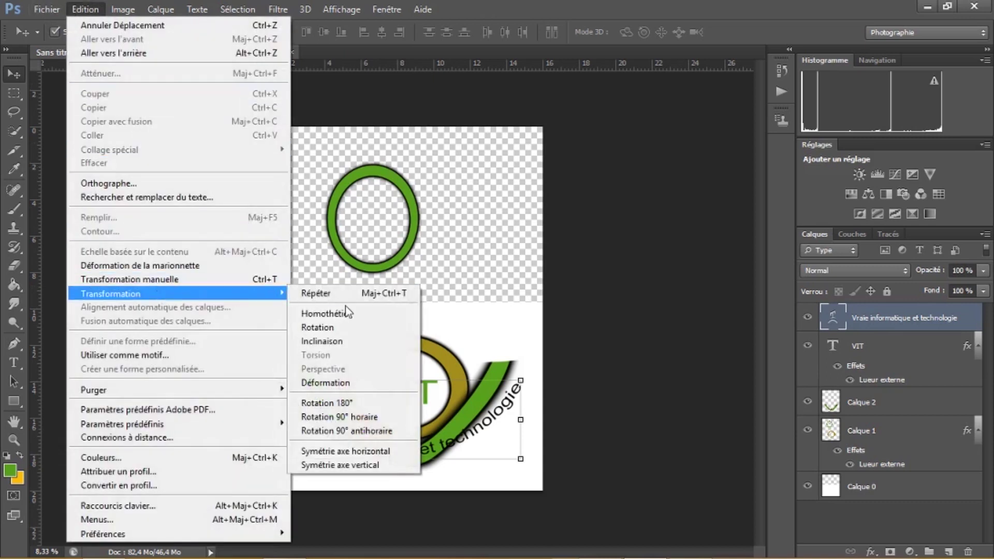
{"action": "left_click", "coordinate": [365, 385]}
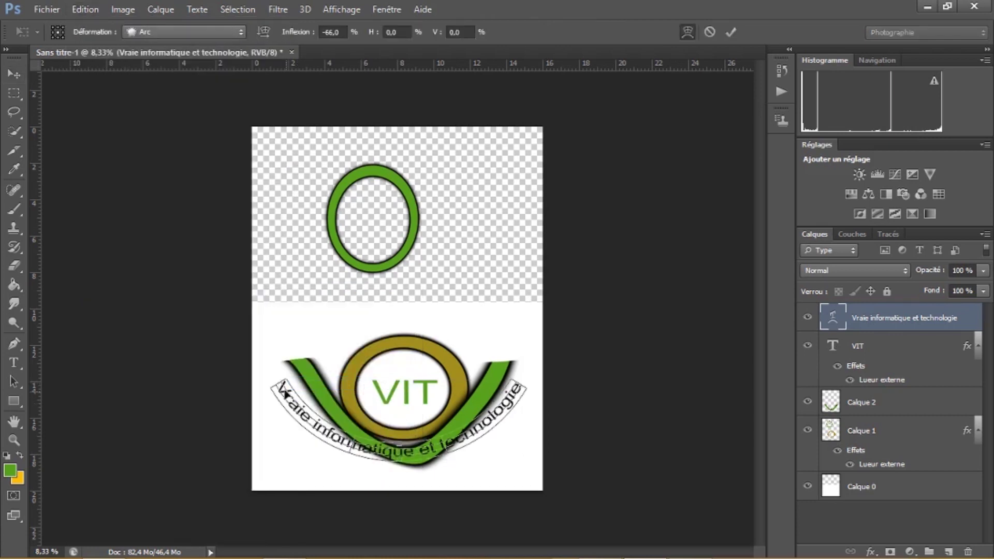
{"action": "mouse_move", "coordinate": [288, 385]}
{"action": "left_mouse_down"}
{"action": "mouse_move", "coordinate": [304, 373]}
{"action": "mouse_move", "coordinate": [311, 388]}
{"action": "left_mouse_up"}
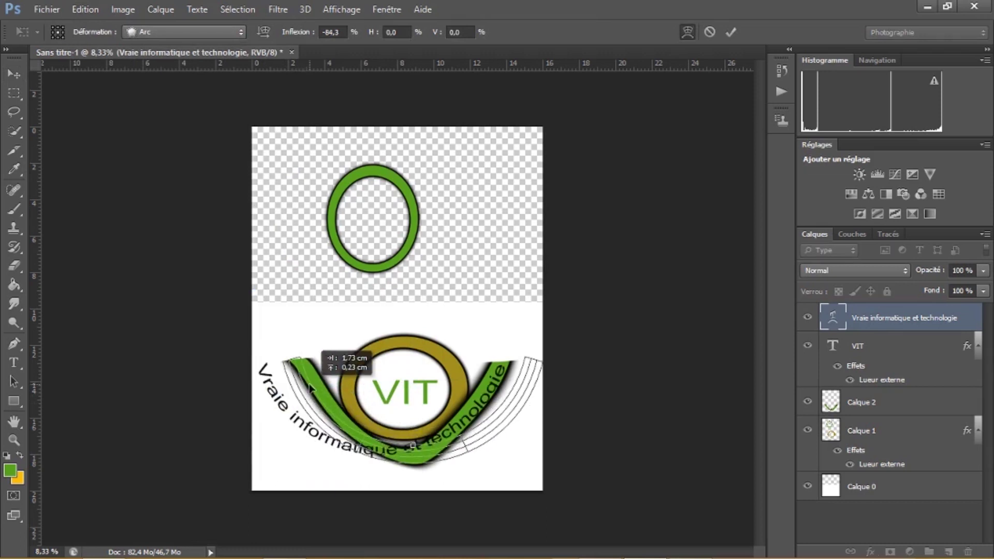
{"action": "left_click", "coordinate": [14, 75]}
{"action": "left_click", "coordinate": [437, 223]}
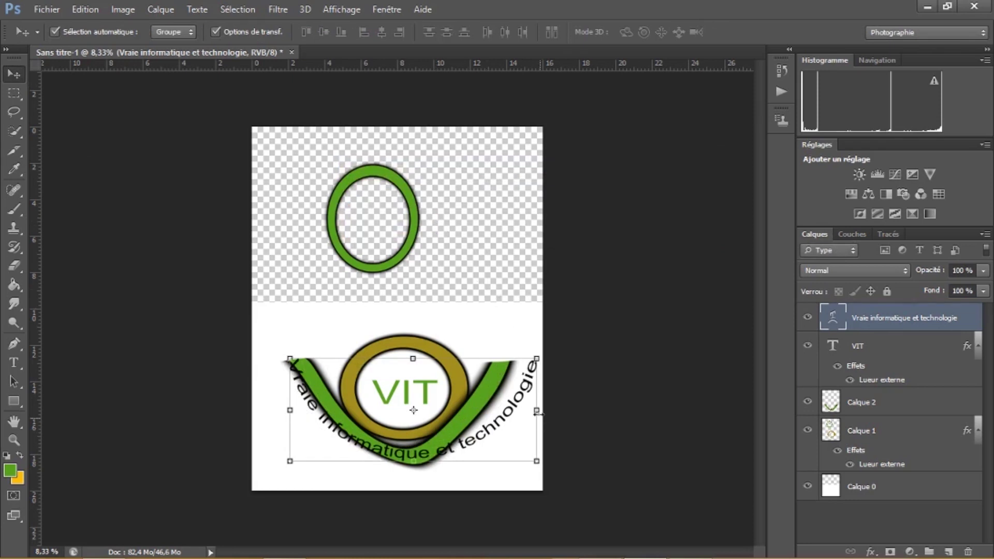
Narrow the tagline to about 82% width so it follows the green V
{"action": "left_click_drag", "start_coordinate": [537, 412], "coordinate": [299, 420]}
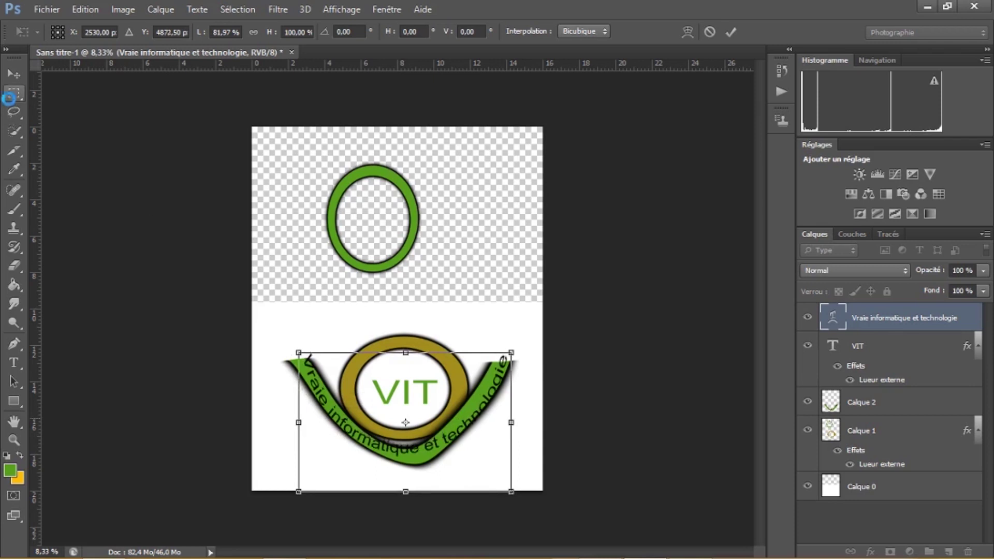
{"action": "left_click", "coordinate": [14, 94]}
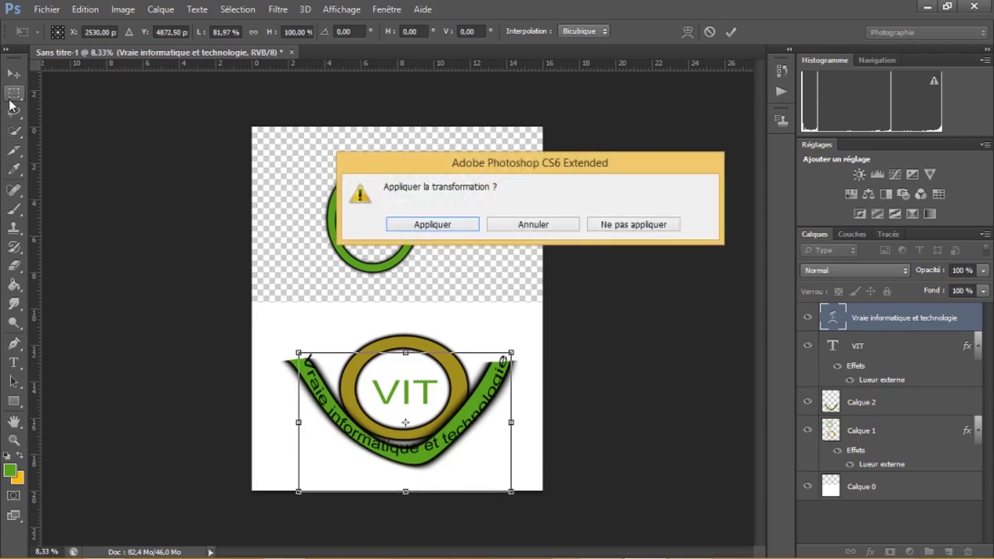
{"action": "left_click", "coordinate": [437, 223]}
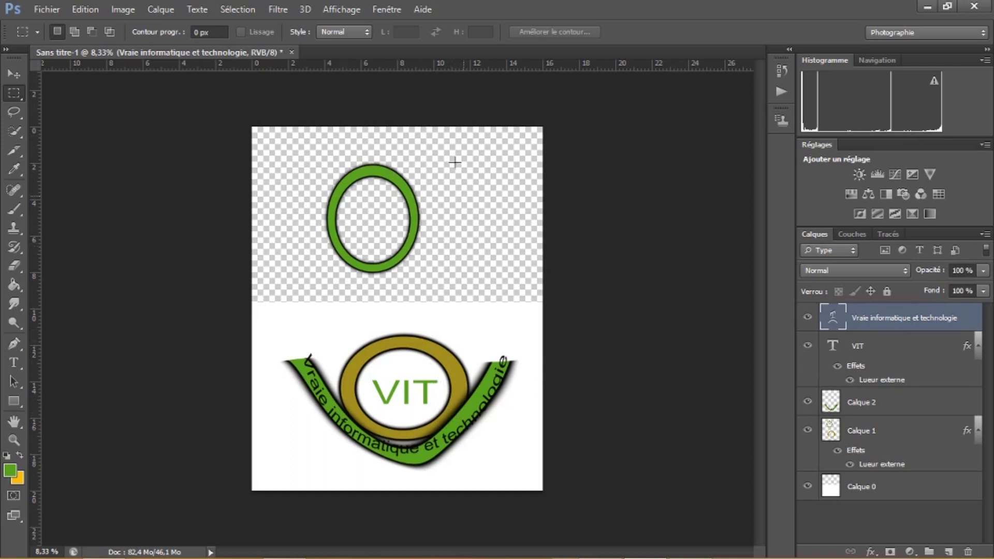
Set the foreground colour to a medium blue (around 2a4fc8) and marquee a square beside the ring
{"action": "left_click", "coordinate": [10, 471]}
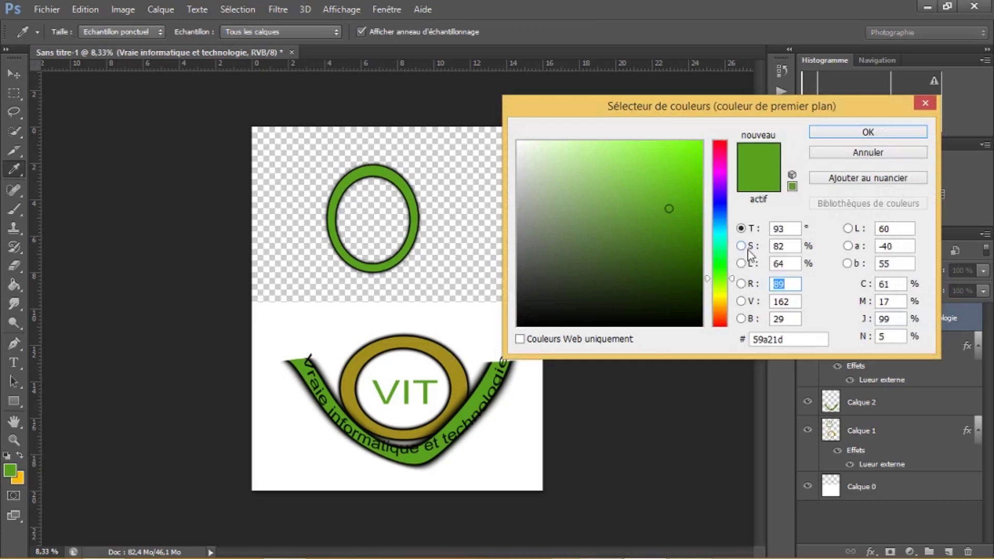
{"action": "left_click", "coordinate": [720, 222]}
{"action": "left_click", "coordinate": [719, 209]}
{"action": "left_click", "coordinate": [690, 197]}
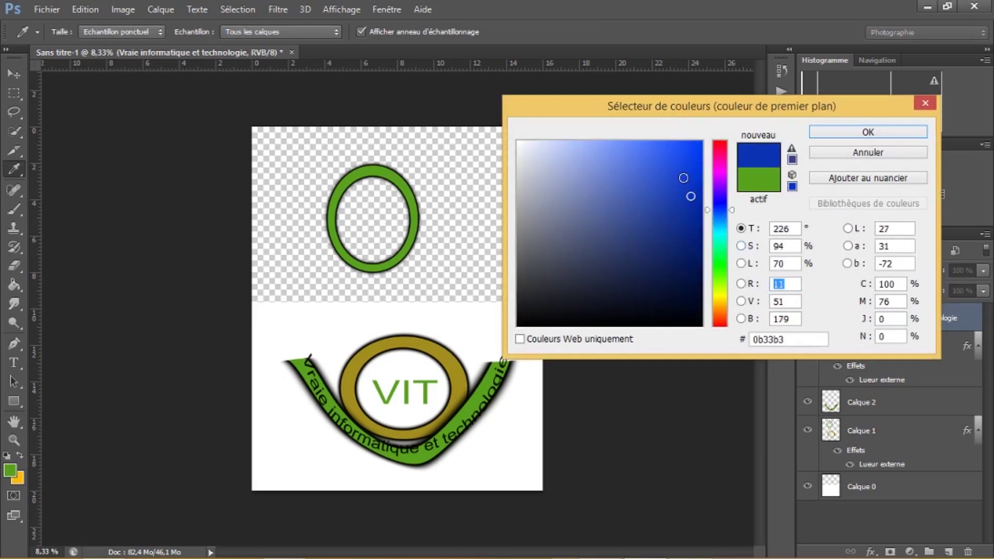
{"action": "left_click", "coordinate": [683, 178]}
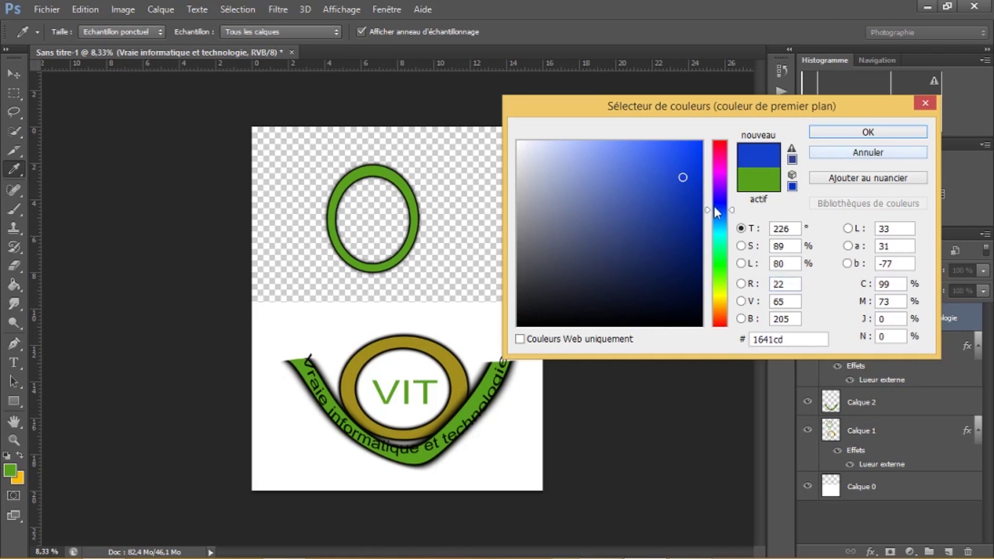
{"action": "left_click", "coordinate": [665, 182]}
{"action": "left_click_drag", "start_coordinate": [665, 182], "coordinate": [657, 186]}
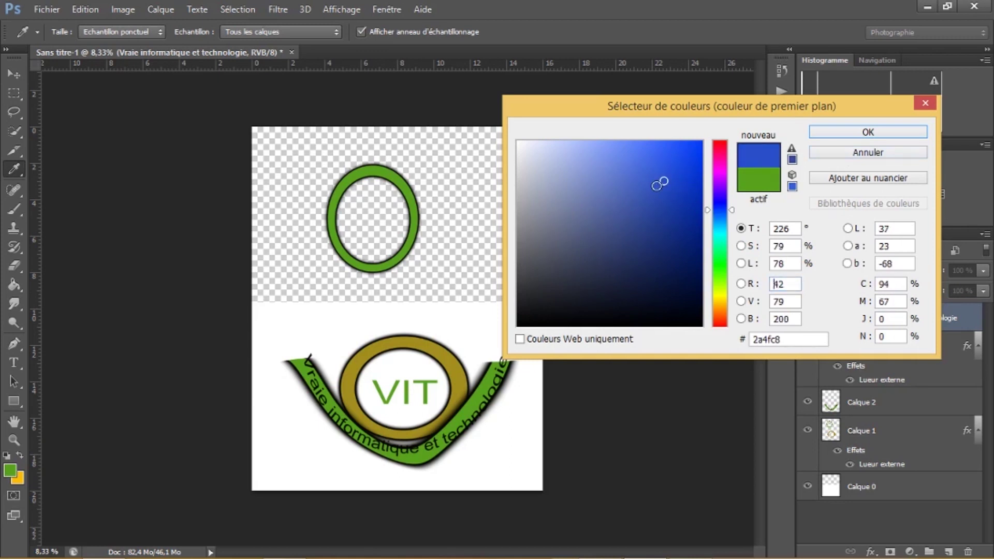
{"action": "left_click", "coordinate": [887, 132]}
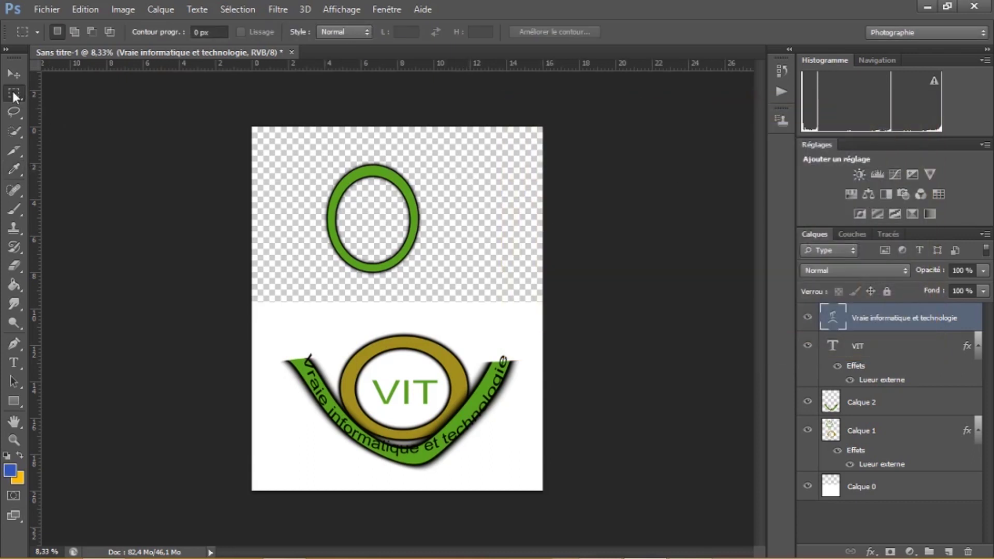
{"action": "left_click_drag", "start_coordinate": [455, 165], "coordinate": [514, 227]}
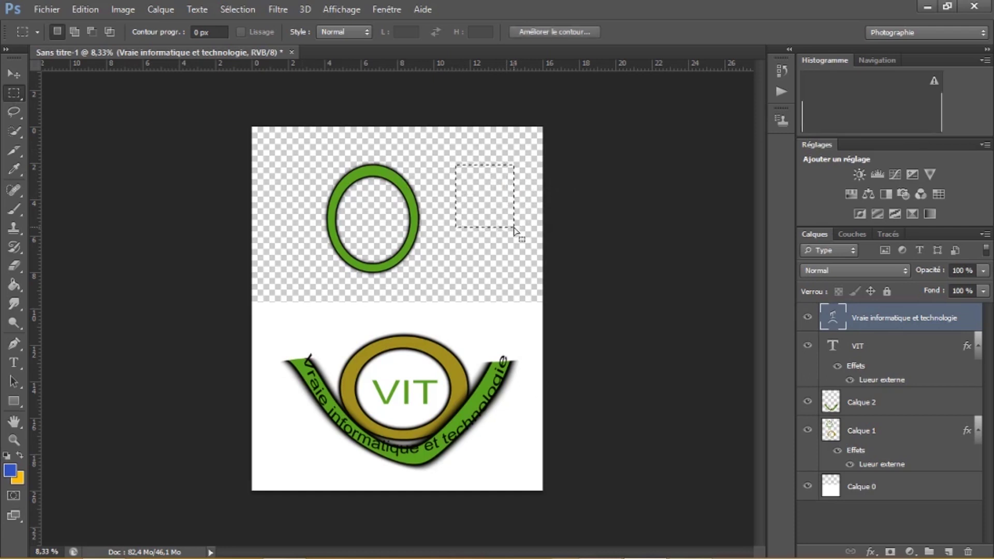
Fill a square marquee right of the ring with blue on Calque 1, then deselect
{"action": "left_click", "coordinate": [469, 176]}
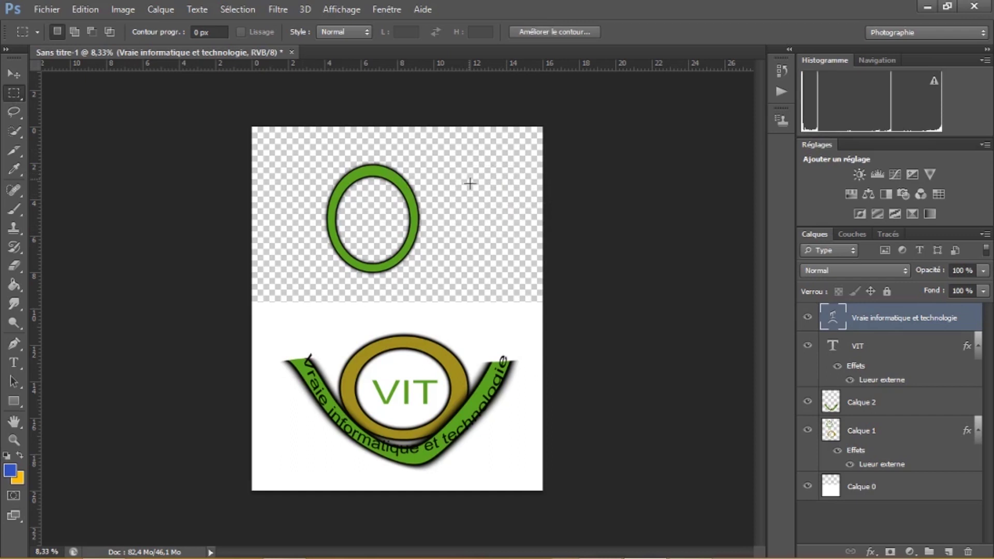
{"action": "left_click_drag", "start_coordinate": [468, 180], "coordinate": [523, 243]}
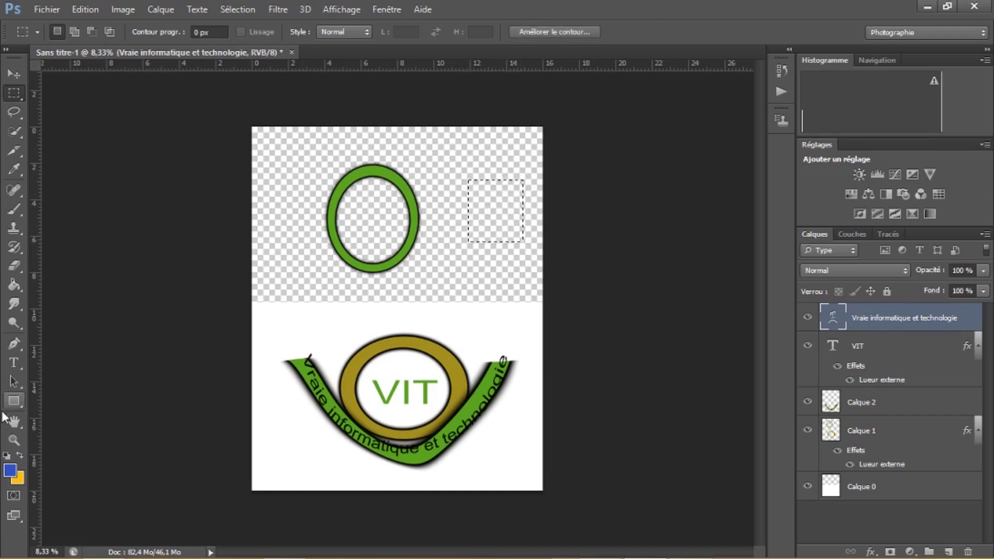
{"action": "left_click", "coordinate": [14, 284]}
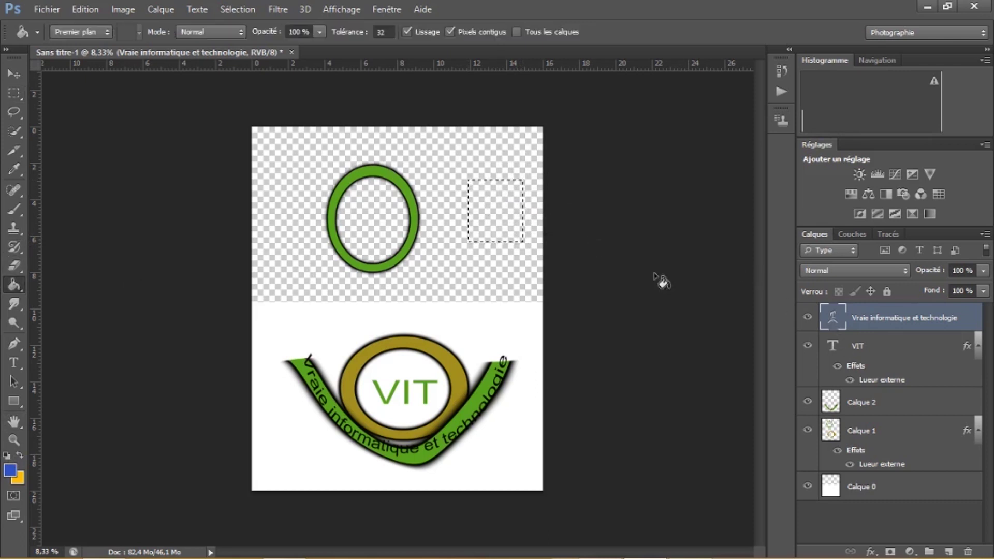
{"action": "left_click", "coordinate": [873, 404]}
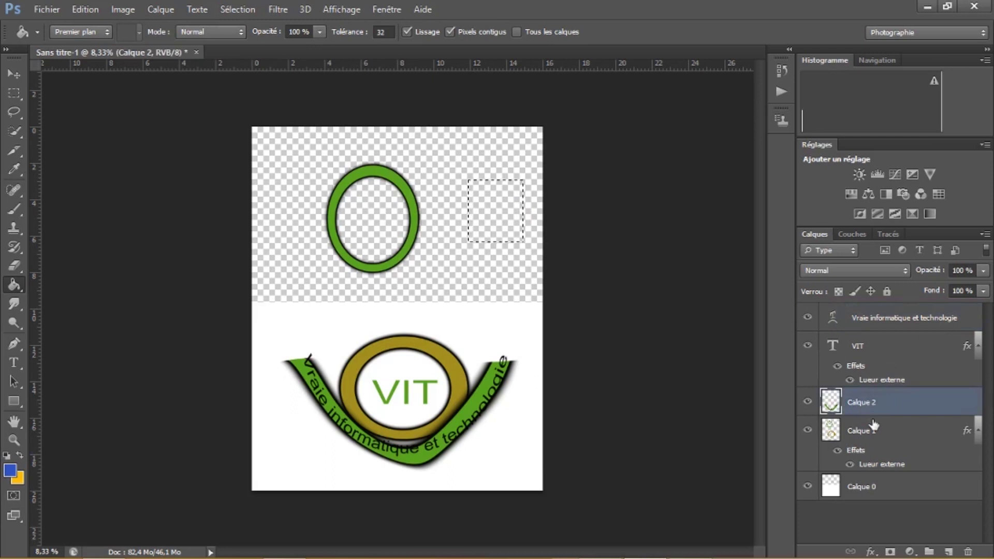
{"action": "left_click", "coordinate": [874, 431]}
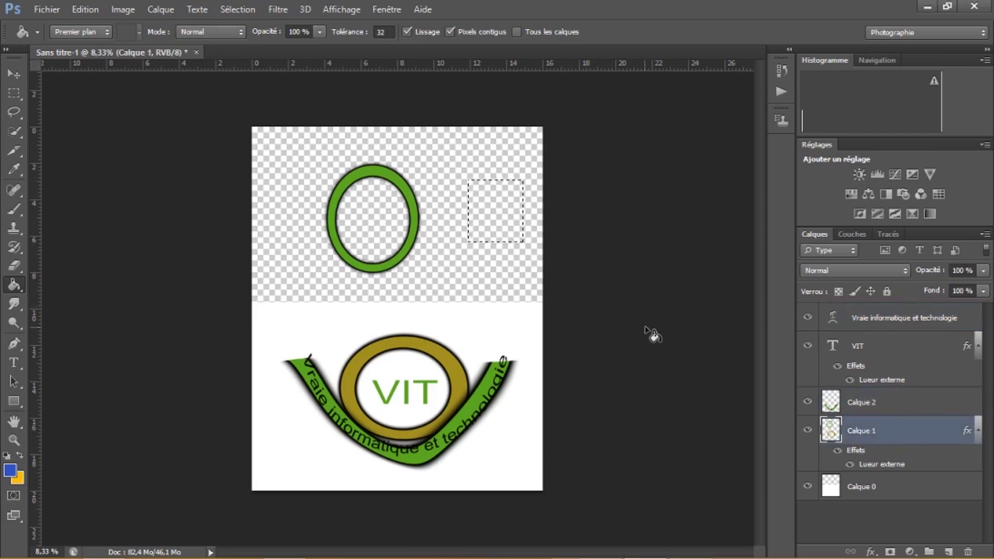
{"action": "left_click", "coordinate": [482, 210]}
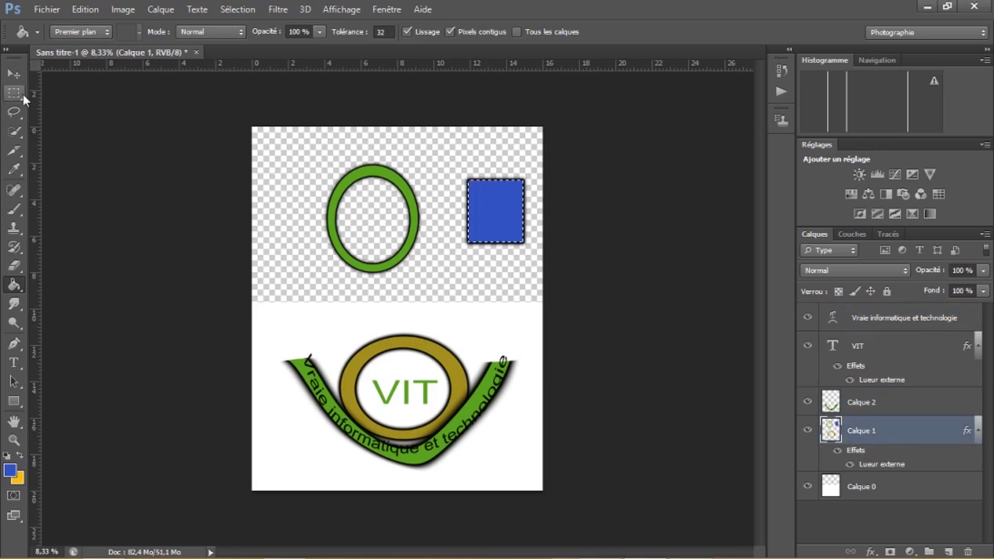
{"action": "left_click", "coordinate": [18, 93]}
{"action": "left_click", "coordinate": [479, 218]}
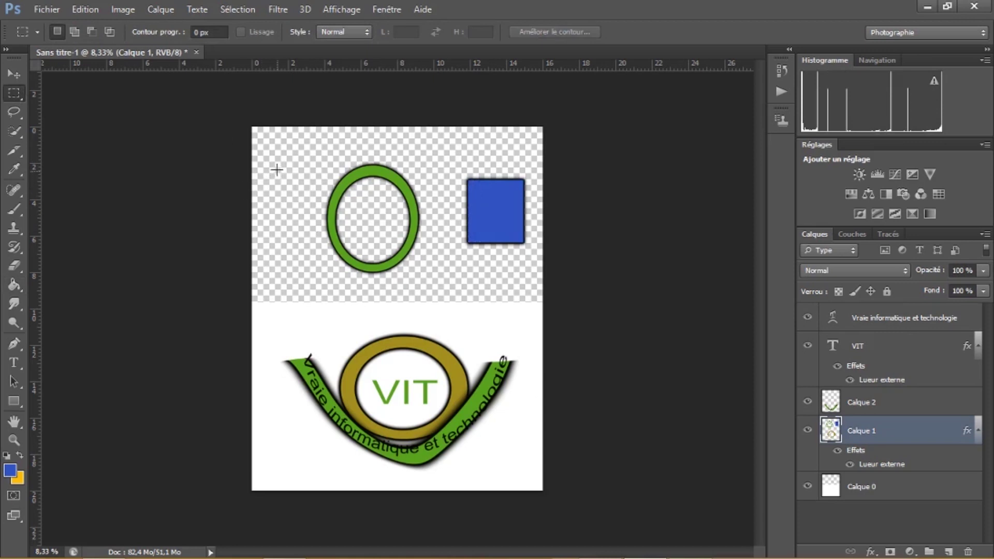
Marquee a thin vertical strip near the left edge and set the foreground to near-white (e7e9f1)
{"action": "left_click_drag", "start_coordinate": [278, 164], "coordinate": [284, 216]}
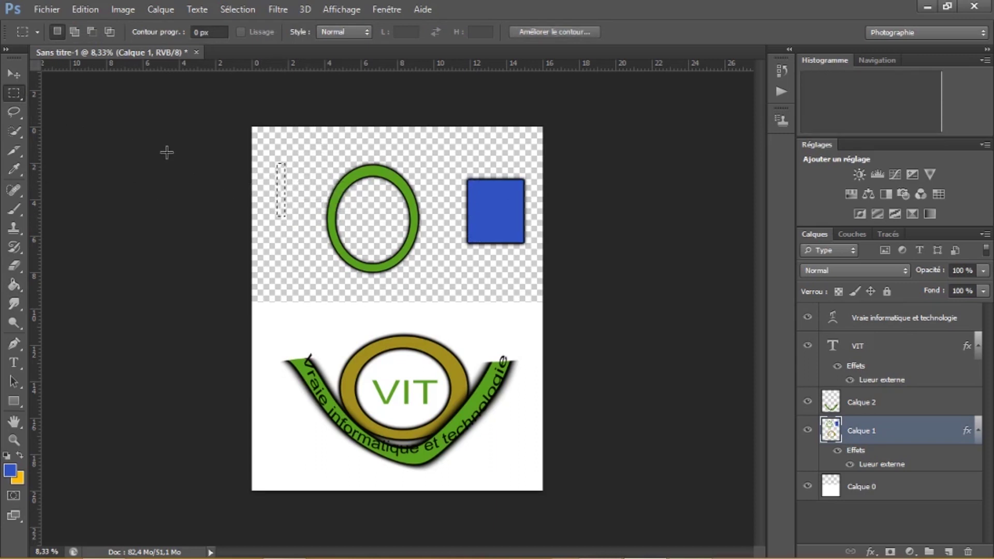
{"action": "left_click", "coordinate": [10, 472]}
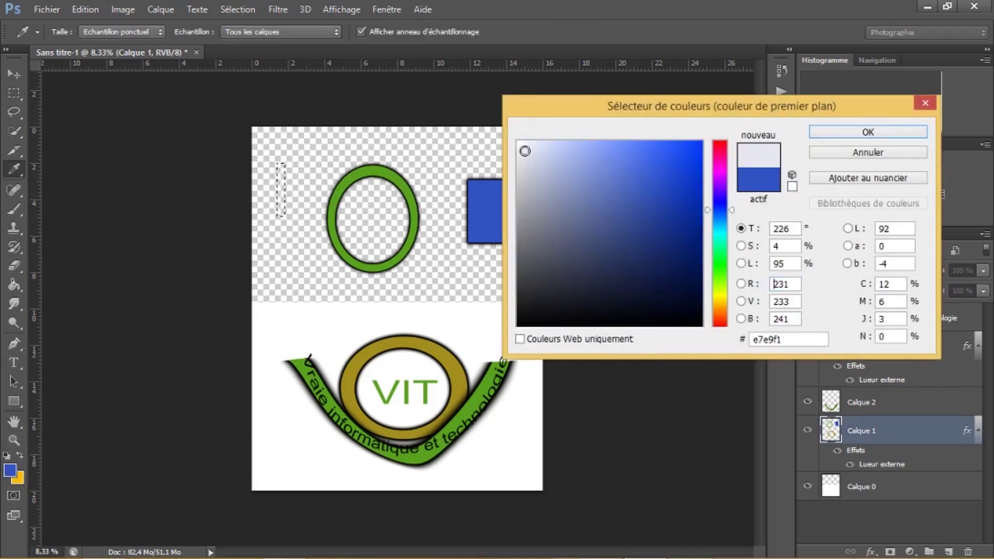
{"action": "left_click", "coordinate": [860, 133]}
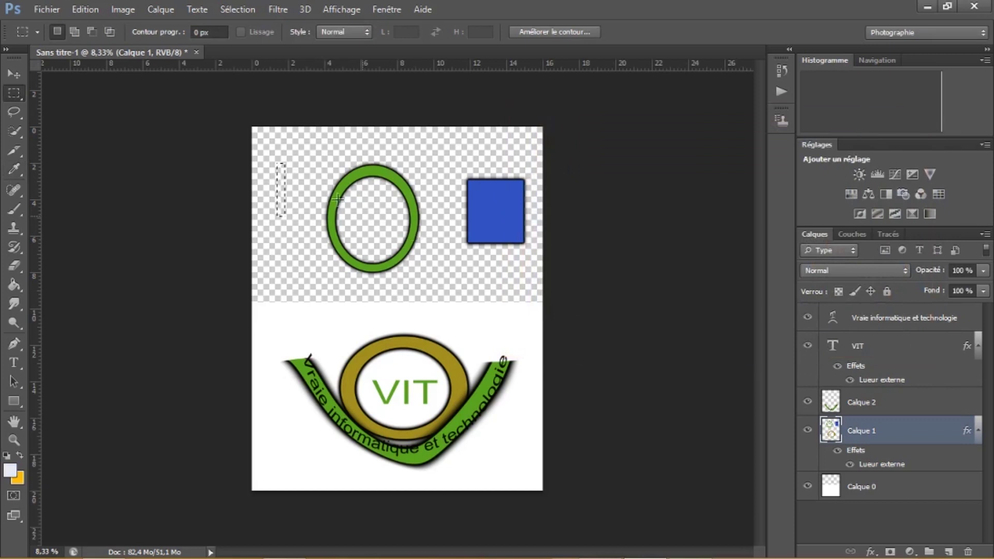
Fill the thin strip near-white, move it into the blue square, shorten it, and deselect
{"action": "left_click", "coordinate": [12, 284]}
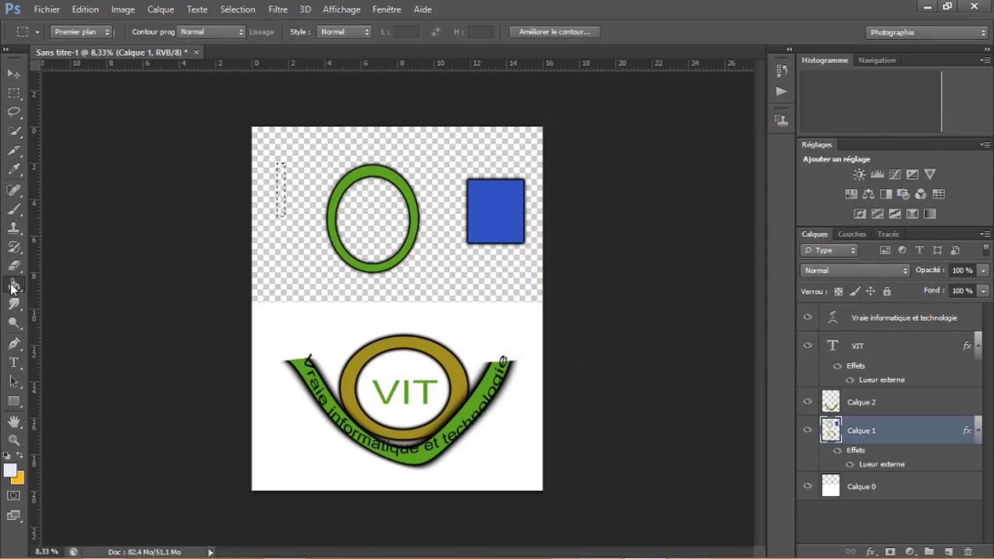
{"action": "left_click", "coordinate": [283, 195]}
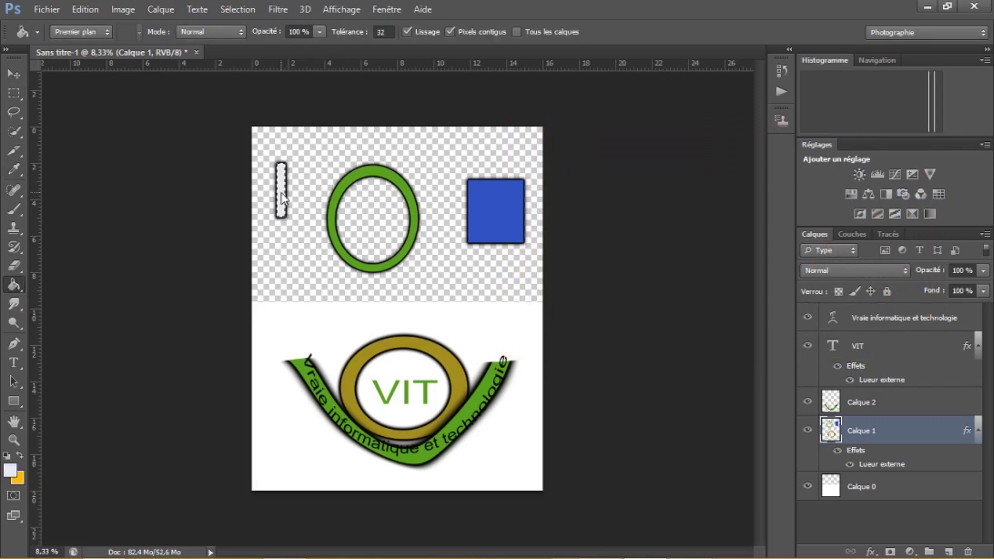
{"action": "left_click", "coordinate": [14, 73]}
{"action": "left_click_drag", "start_coordinate": [281, 181], "coordinate": [493, 204]}
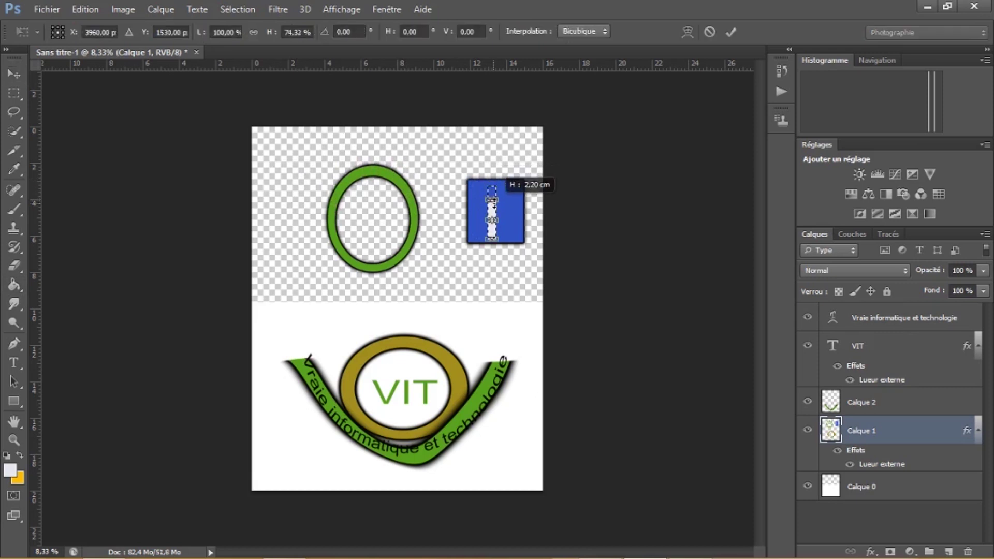
{"action": "left_click_drag", "start_coordinate": [493, 204], "coordinate": [492, 201]}
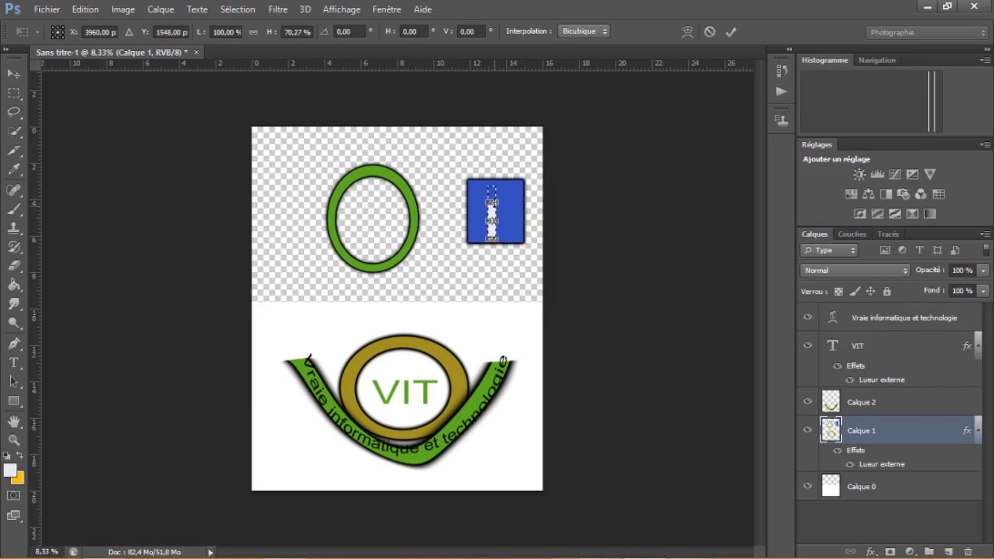
{"action": "left_click", "coordinate": [16, 96]}
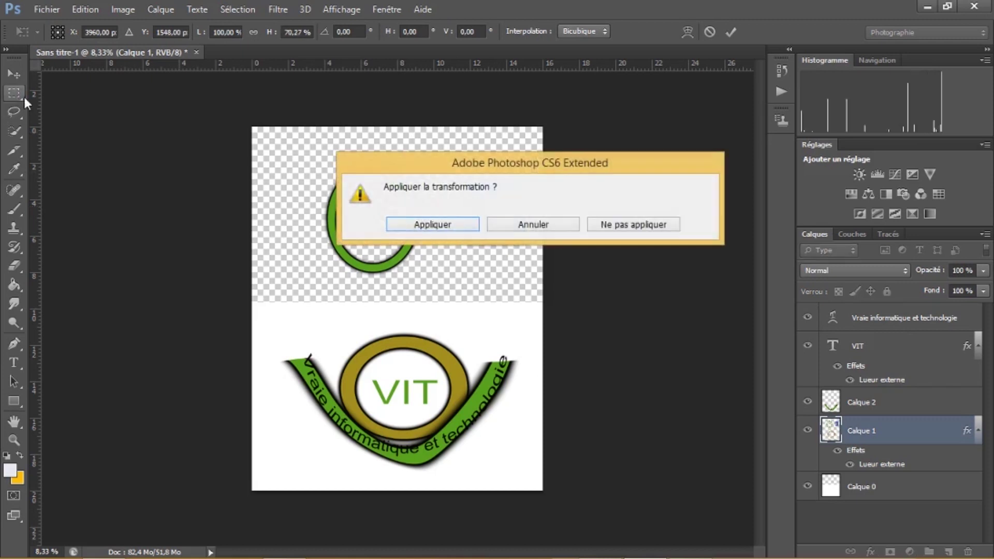
{"action": "left_click", "coordinate": [431, 224]}
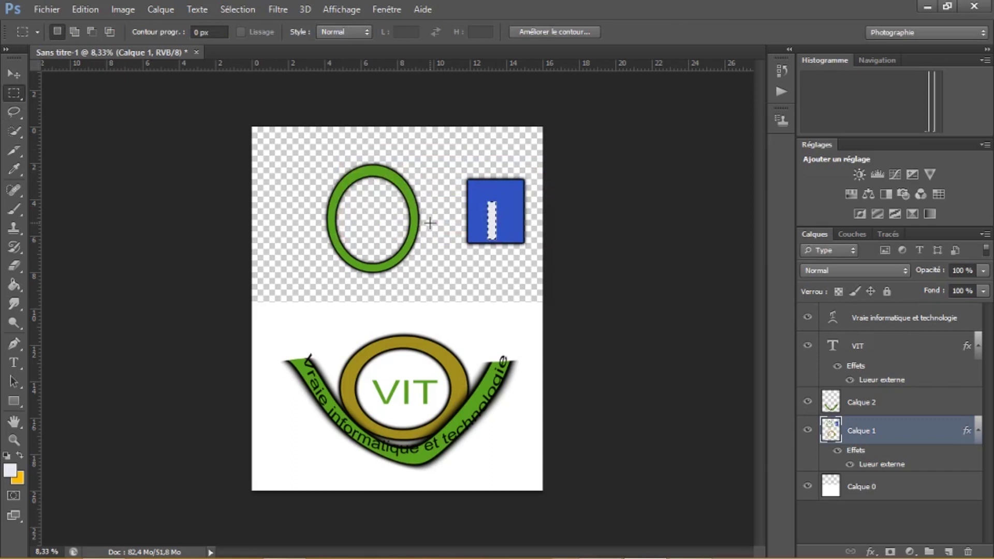
{"action": "left_click", "coordinate": [474, 259]}
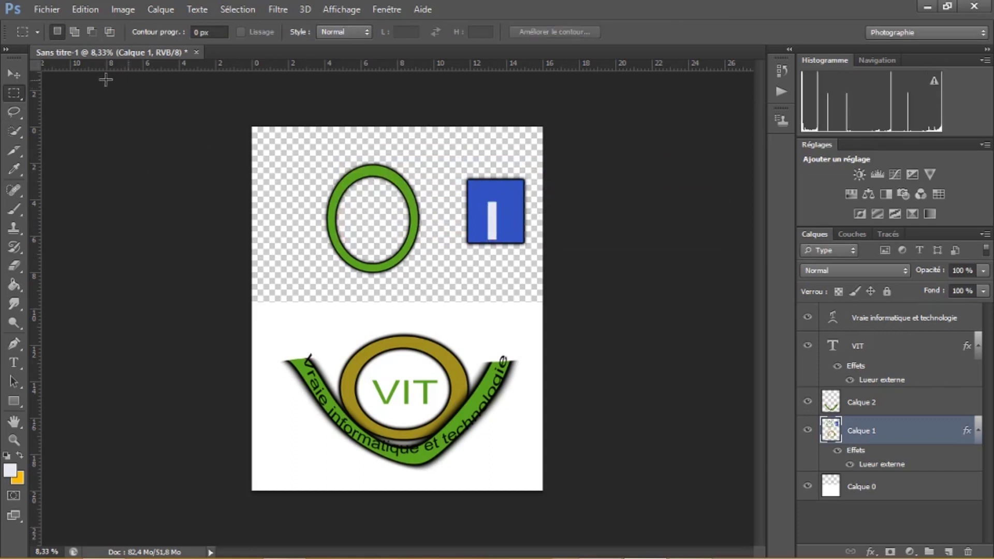
Draw an elliptical marquee left of the ring, fill it near-white, and deselect
{"action": "right_click", "coordinate": [16, 94]}
{"action": "left_click", "coordinate": [57, 104]}
{"action": "mouse_move", "coordinate": [277, 160]}
{"action": "left_mouse_down"}
{"action": "mouse_move", "coordinate": [286, 188]}
{"action": "mouse_move", "coordinate": [326, 196]}
{"action": "mouse_move", "coordinate": [318, 207]}
{"action": "left_mouse_up"}
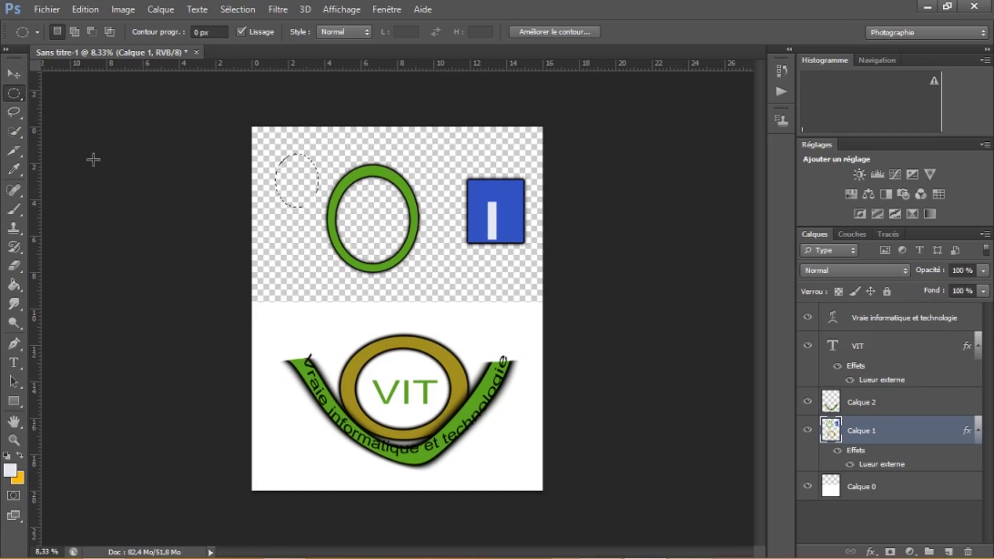
{"action": "left_click", "coordinate": [13, 284]}
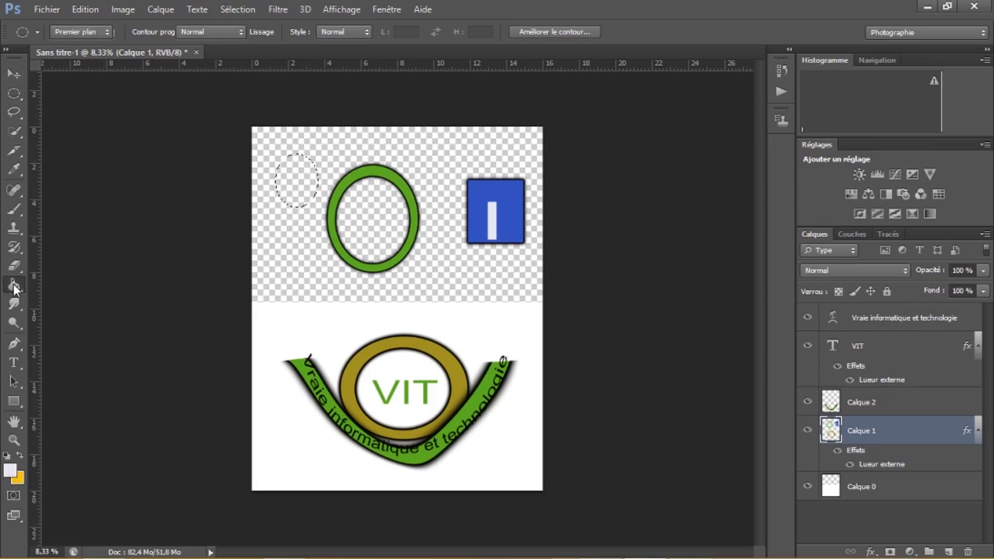
{"action": "left_click", "coordinate": [296, 175]}
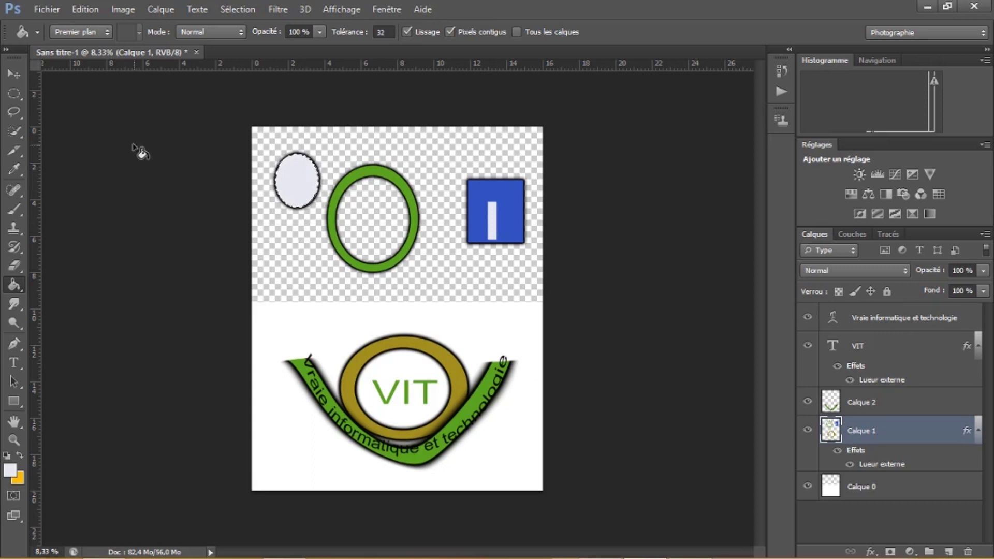
{"action": "left_click", "coordinate": [14, 94]}
{"action": "left_click", "coordinate": [123, 162]}
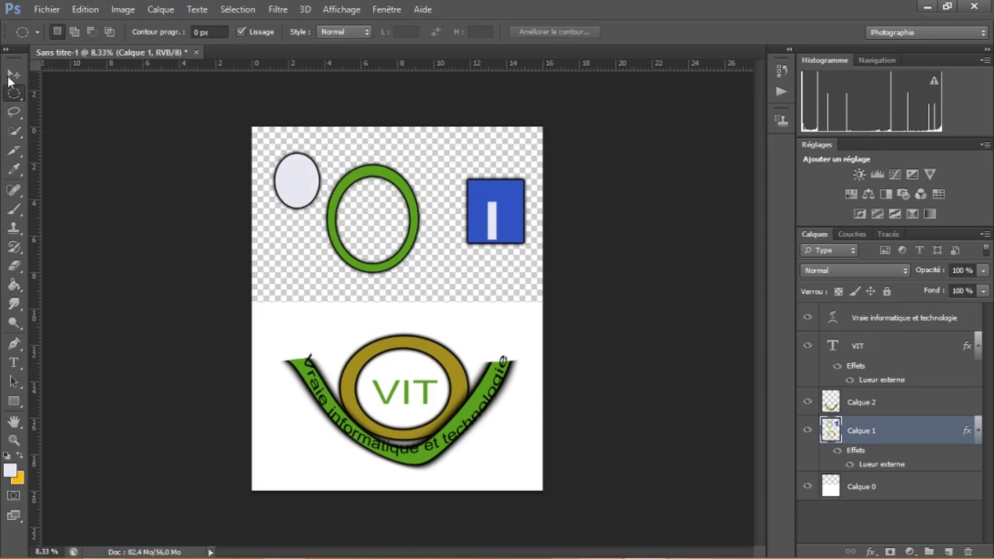
Select a thin strip over the oval's top-left edge, copy it merged, and paste as Calque 3
{"action": "right_click", "coordinate": [14, 94]}
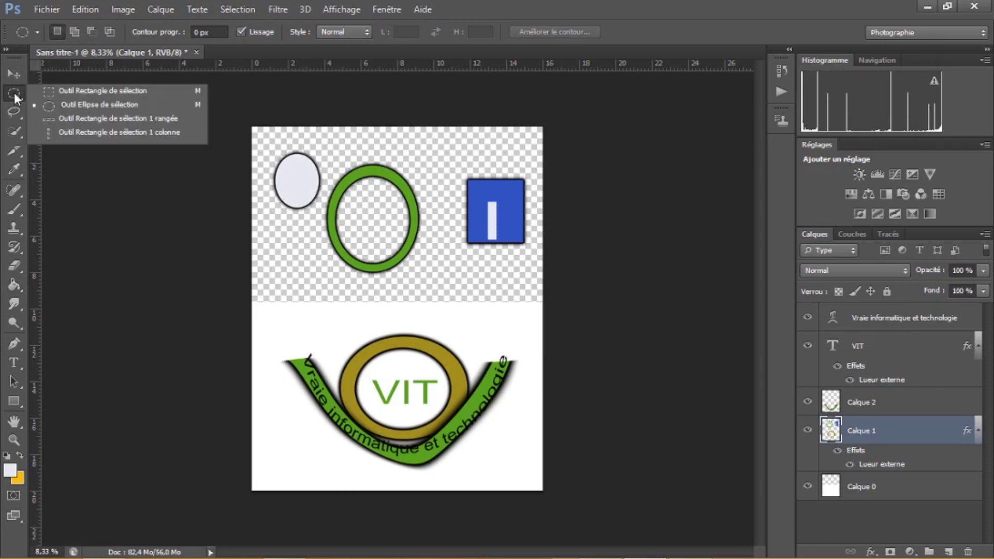
{"action": "left_click", "coordinate": [57, 96]}
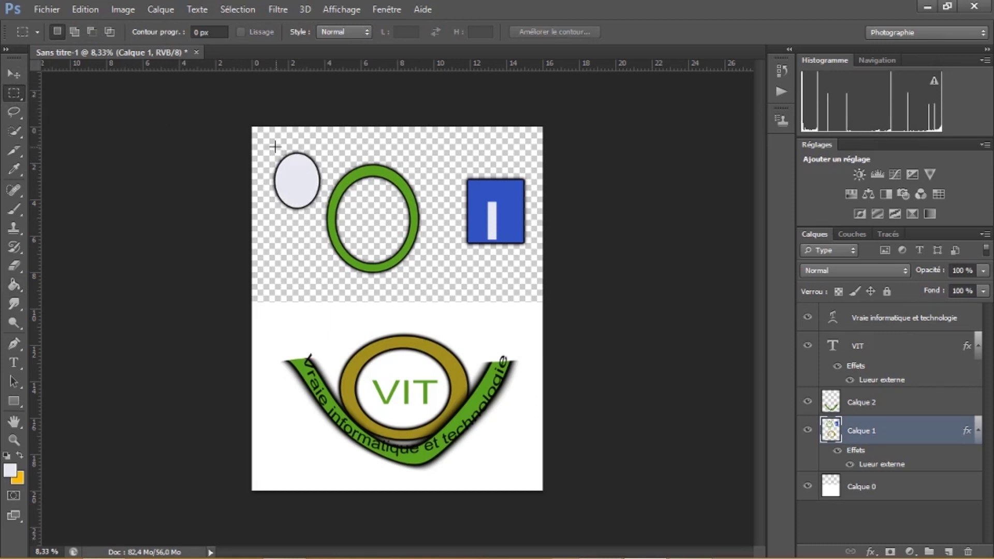
{"action": "mouse_move", "coordinate": [279, 150]}
{"action": "left_mouse_down"}
{"action": "mouse_move", "coordinate": [283, 205]}
{"action": "mouse_move", "coordinate": [294, 203]}
{"action": "left_mouse_up"}
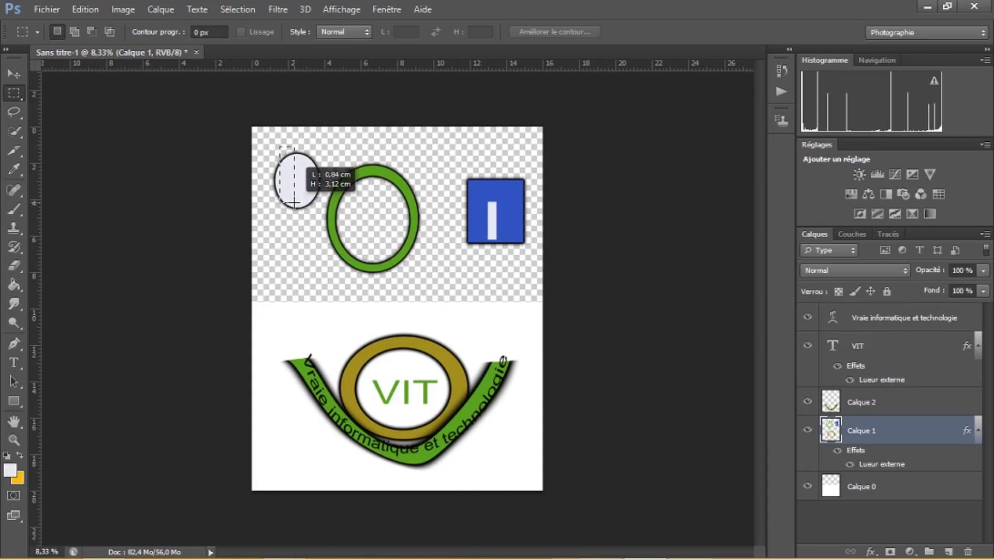
{"action": "left_click_drag", "start_coordinate": [294, 203], "coordinate": [298, 185]}
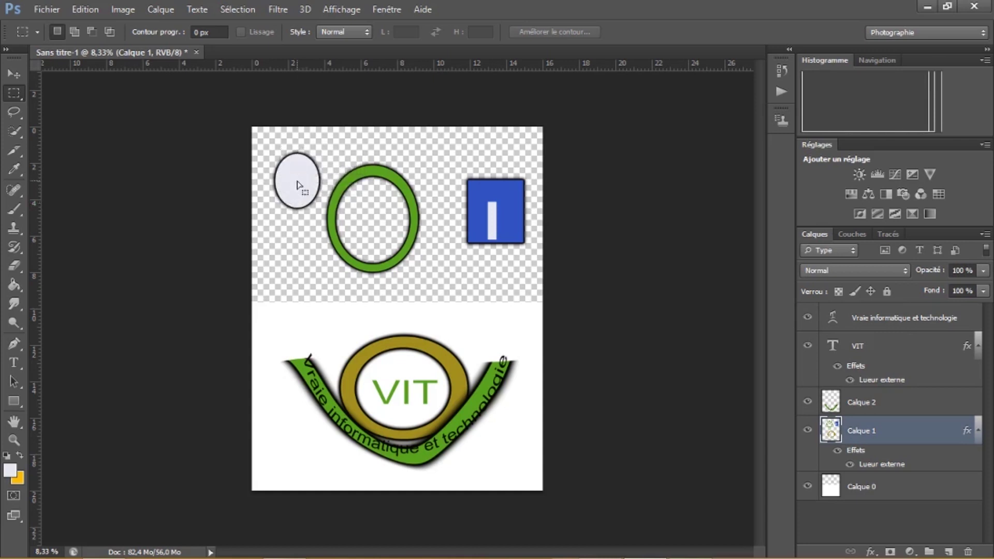
{"action": "left_click", "coordinate": [91, 13]}
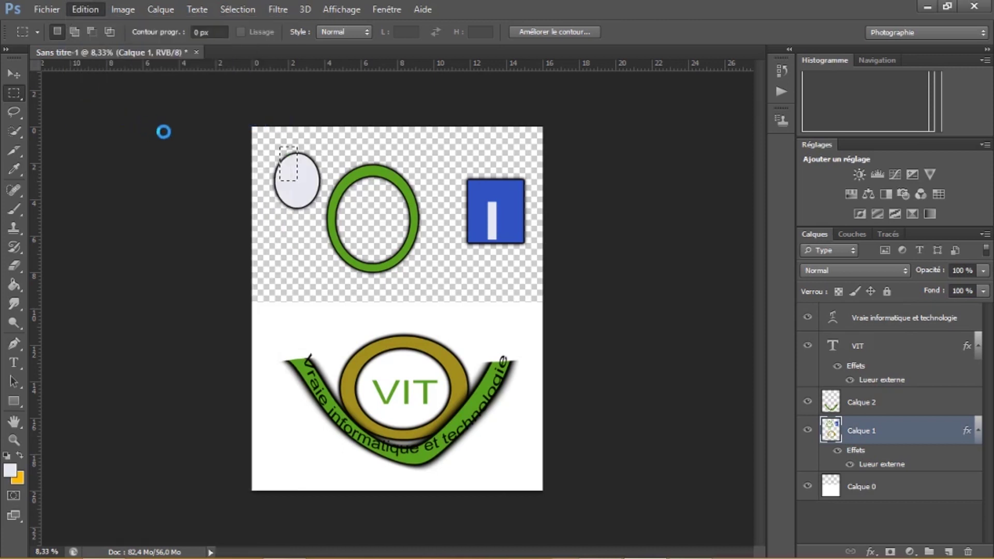
{"action": "left_click", "coordinate": [47, 10]}
{"action": "mouse_move", "coordinate": [86, 9]}
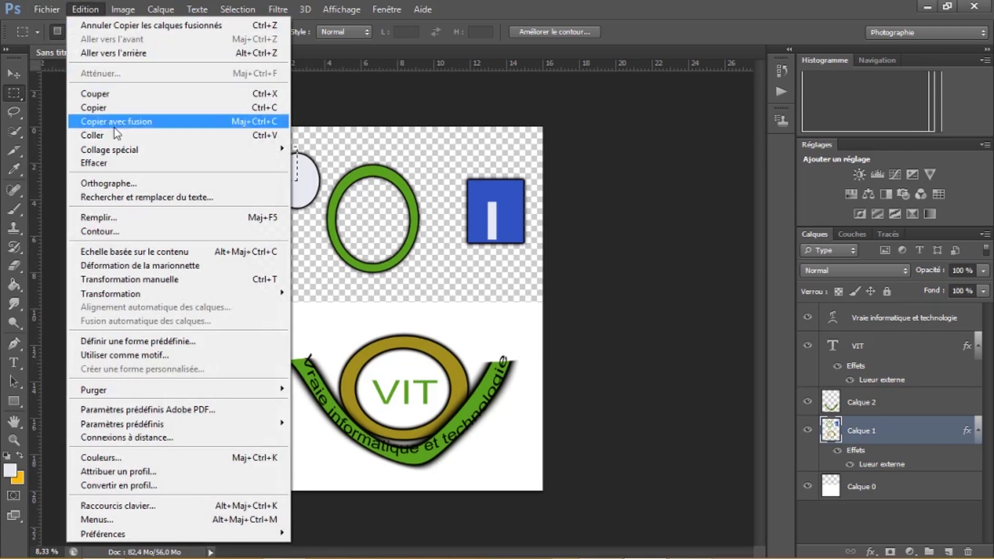
{"action": "left_click", "coordinate": [118, 136]}
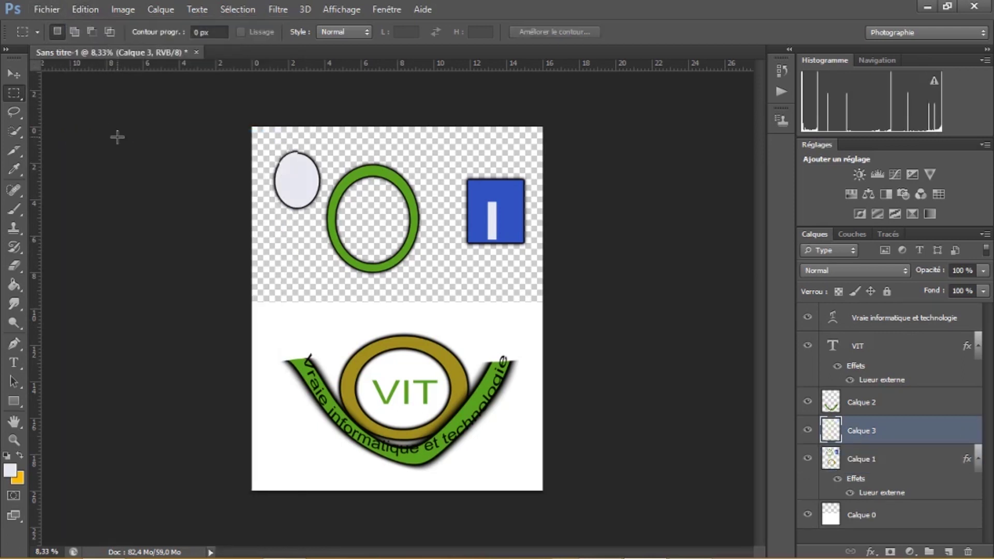
Transform the pasted oval piece onto the top of the white bar as the f's hook
{"action": "left_click", "coordinate": [19, 73]}
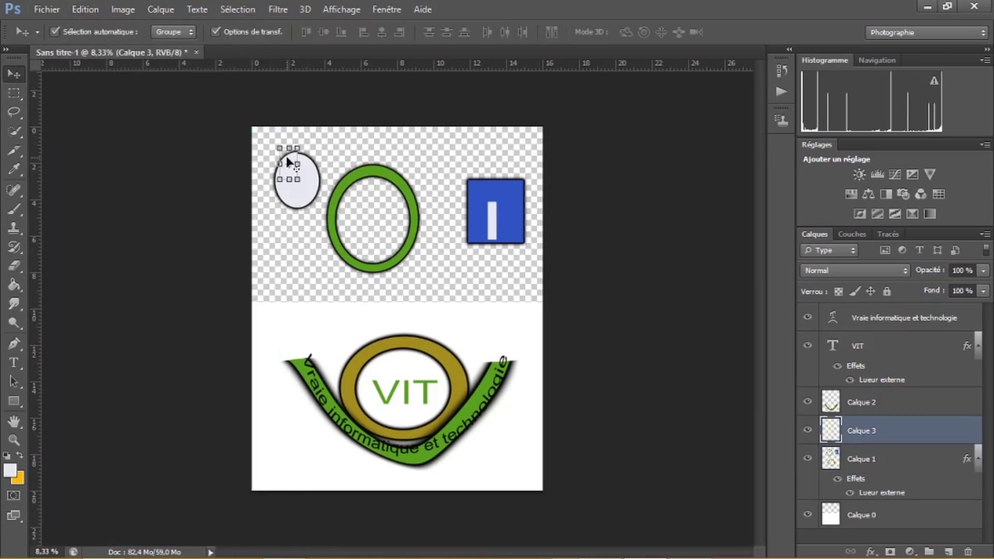
{"action": "key", "text": "ctrl+t"}
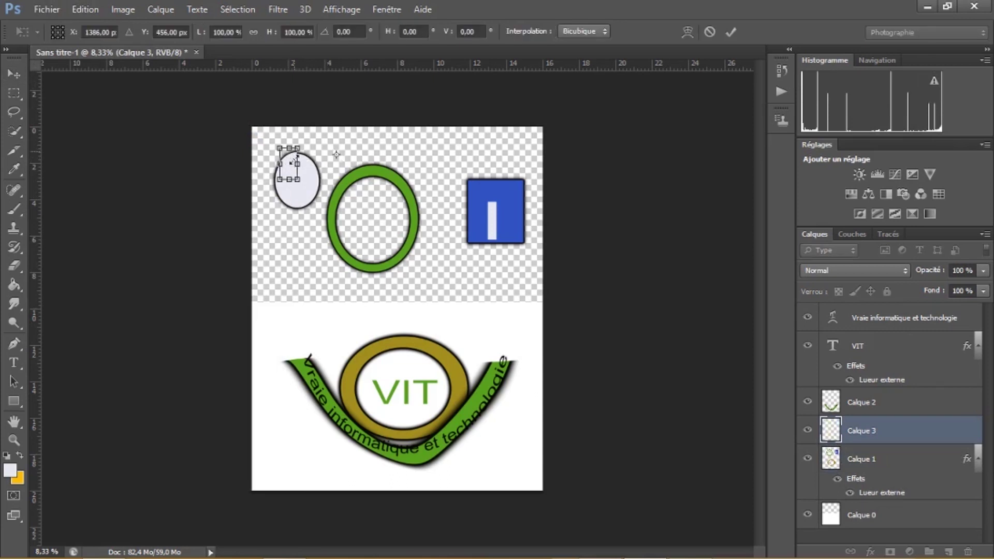
{"action": "left_click_drag", "start_coordinate": [294, 153], "coordinate": [497, 208]}
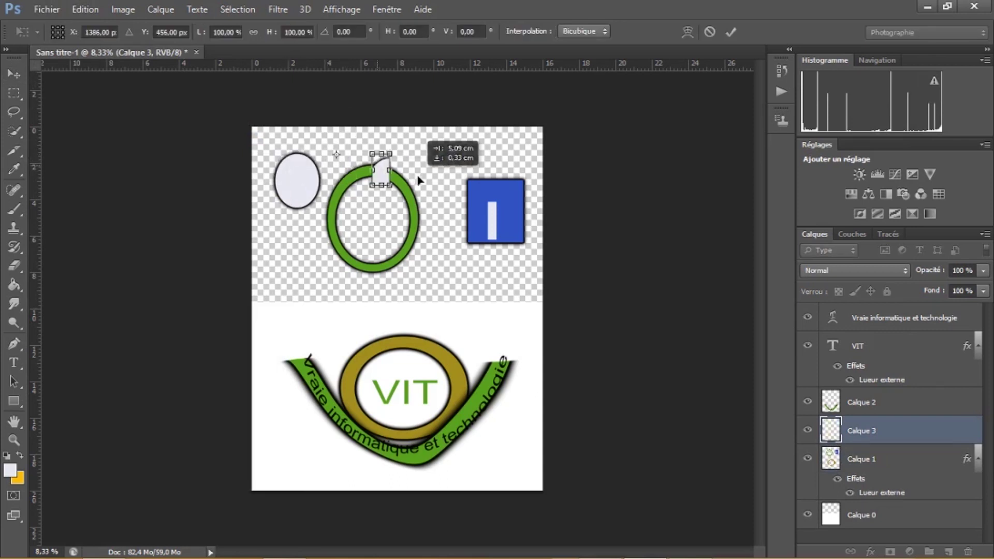
{"action": "mouse_move", "coordinate": [498, 210]}
{"action": "left_mouse_down"}
{"action": "mouse_move", "coordinate": [491, 198]}
{"action": "mouse_move", "coordinate": [499, 181]}
{"action": "left_mouse_up"}
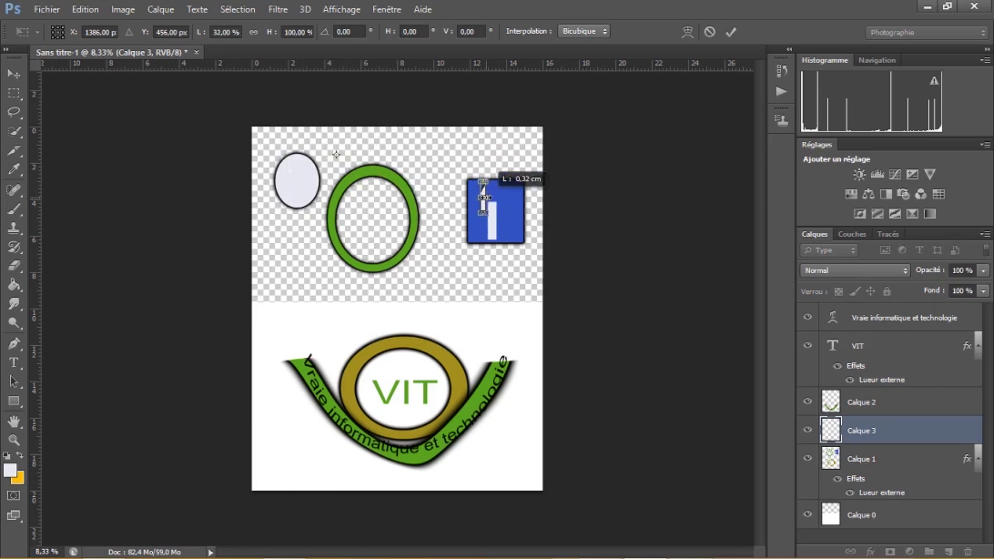
{"action": "key", "text": "Return"}
Select a smaller part of the white oval and copy it onto new layer Calque 4
{"action": "key", "text": "m"}
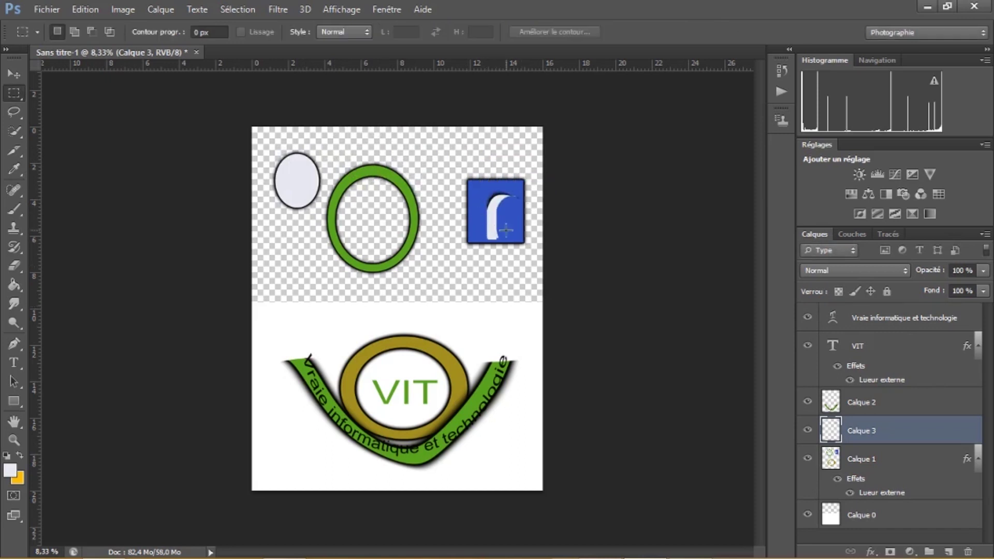
{"action": "left_click_drag", "start_coordinate": [270, 172], "coordinate": [315, 183]}
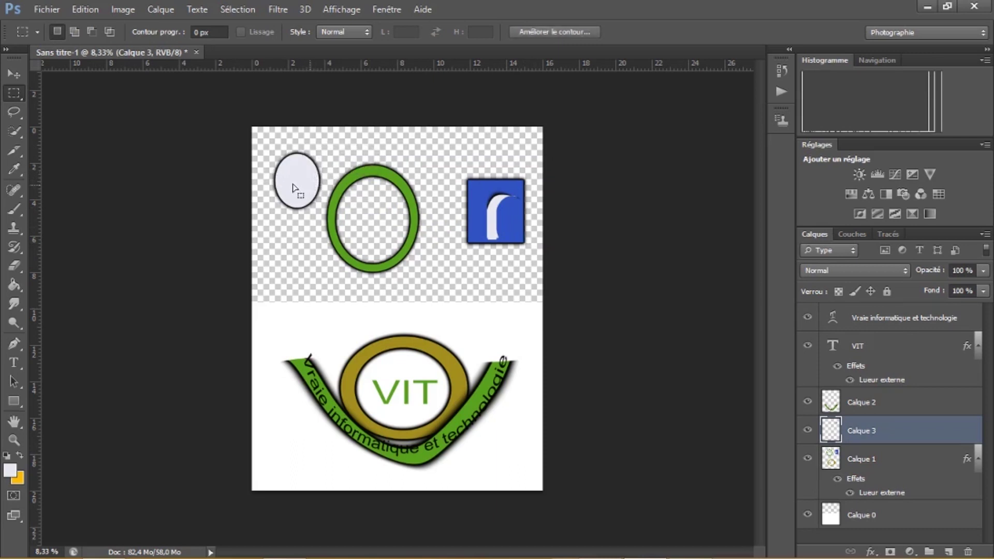
{"action": "left_click_drag", "start_coordinate": [293, 173], "coordinate": [313, 181]}
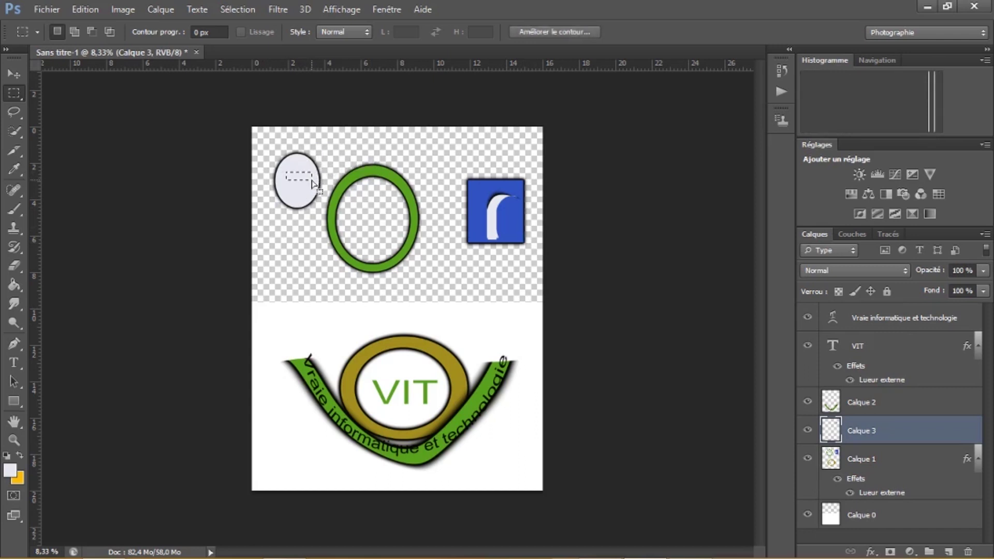
{"action": "key", "text": "alt+bracketleft"}
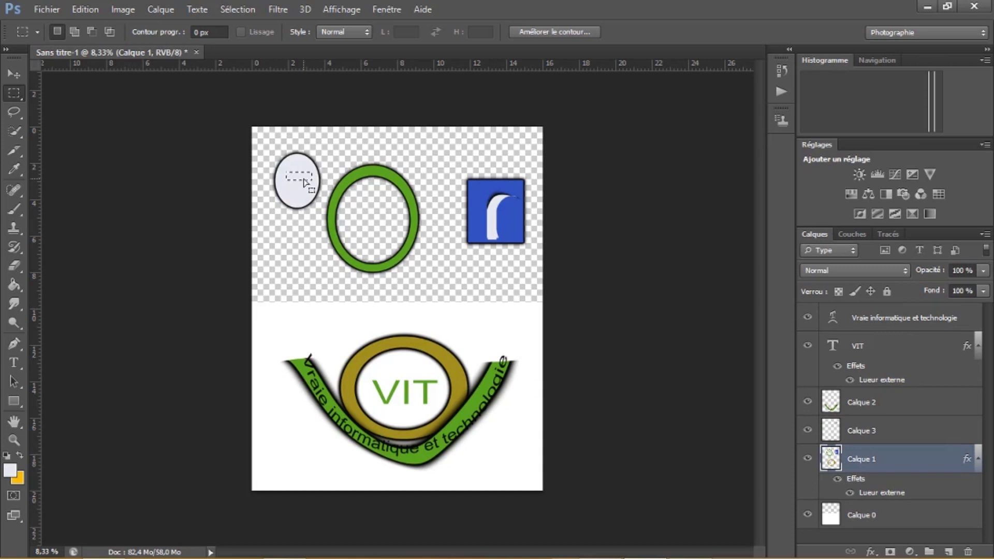
{"action": "key", "text": "ctrl+j"}
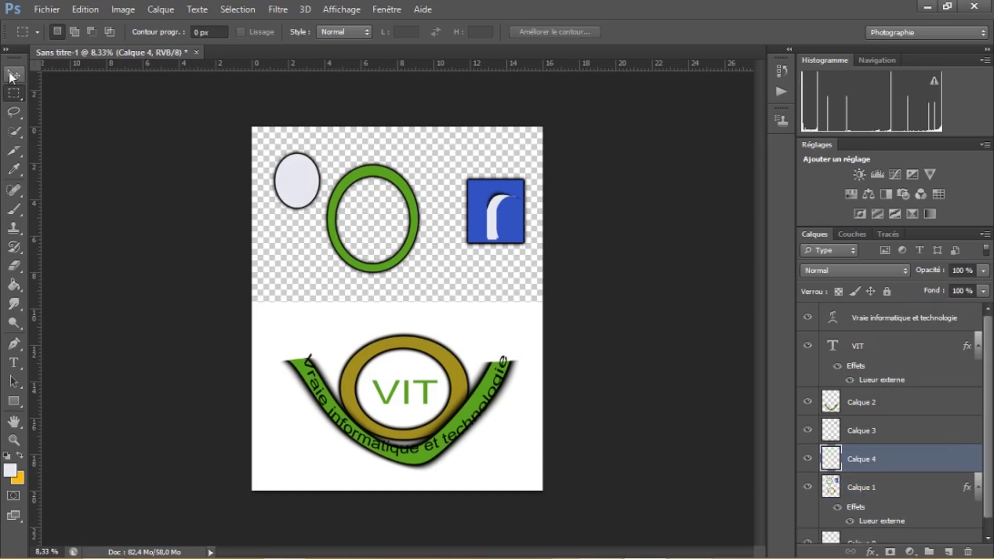
Stretch Calque 4's oval piece across the white bar as the f's crossbar and commit it
{"action": "left_click", "coordinate": [11, 75]}
{"action": "mouse_move", "coordinate": [296, 180]}
{"action": "left_mouse_down"}
{"action": "mouse_move", "coordinate": [344, 171]}
{"action": "mouse_move", "coordinate": [519, 221]}
{"action": "left_mouse_up"}
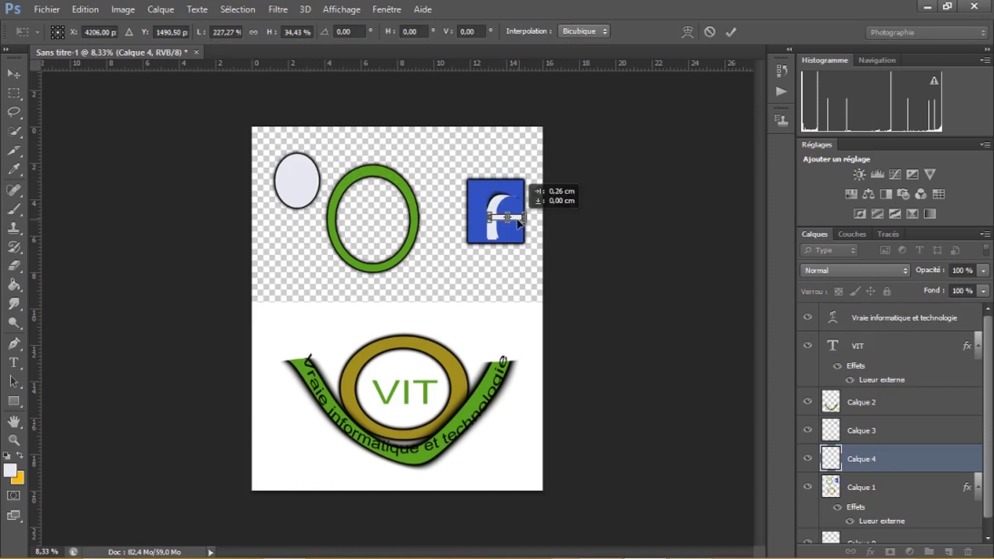
{"action": "key", "text": "Return"}
{"action": "left_click", "coordinate": [863, 489]}
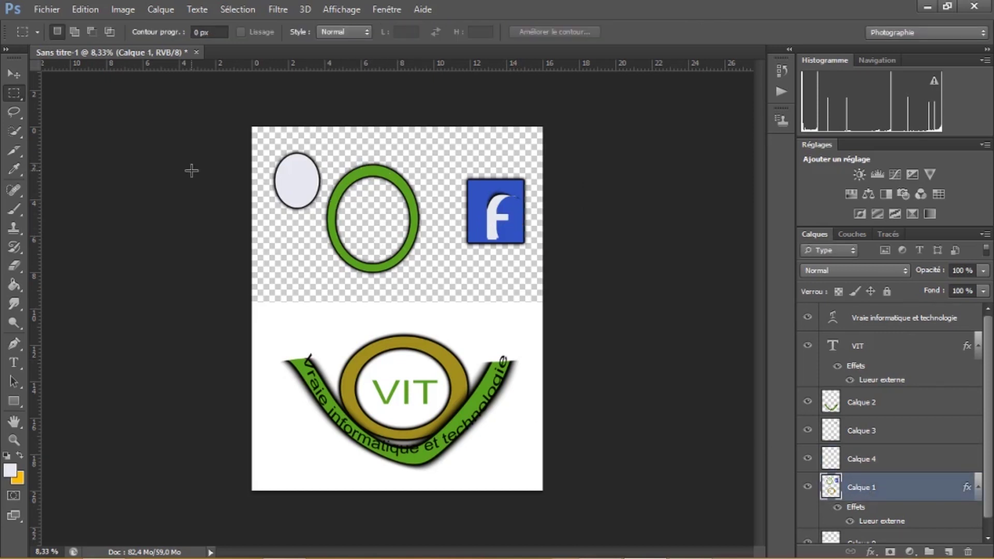
Delete the white oval and green ring left of the blue square
{"action": "left_click_drag", "start_coordinate": [264, 139], "coordinate": [440, 302]}
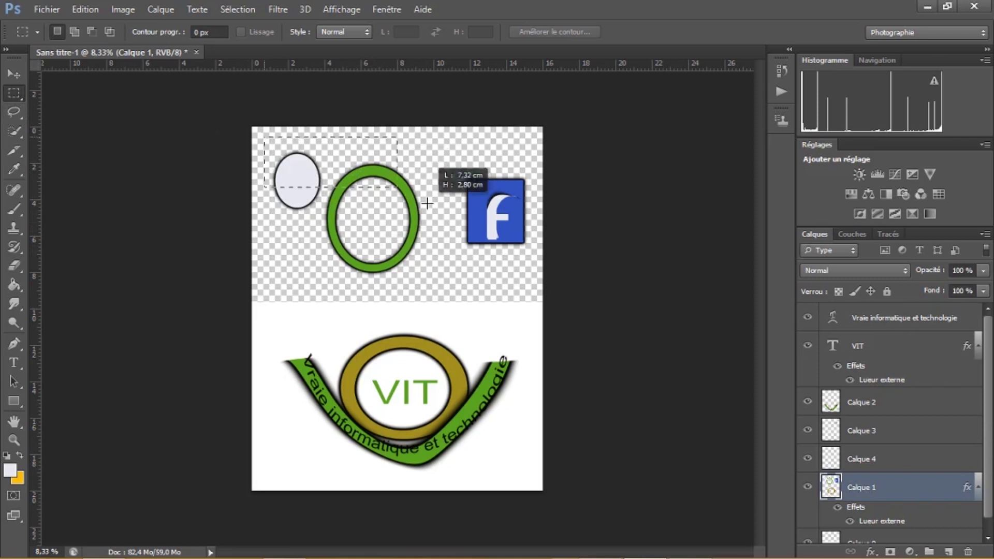
{"action": "left_click", "coordinate": [440, 302]}
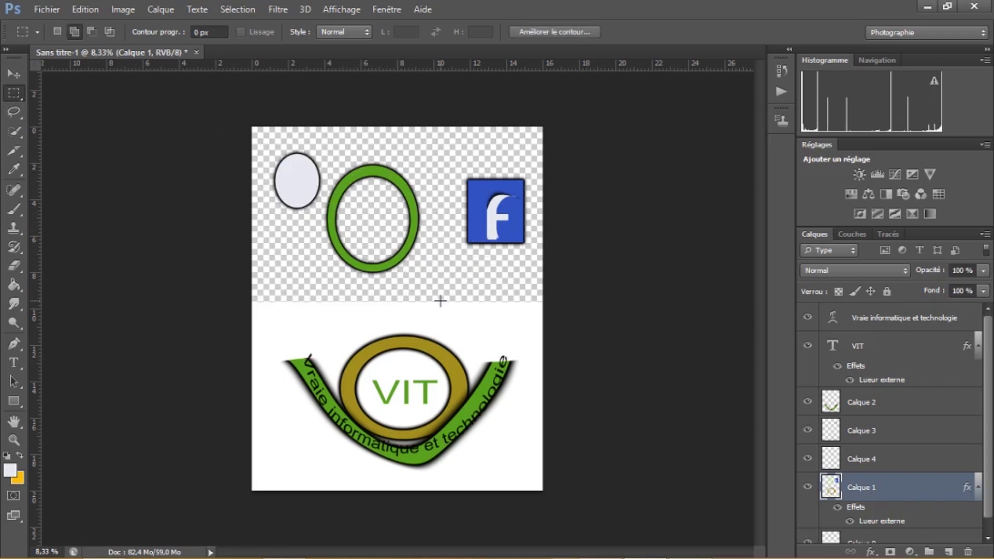
{"action": "key", "text": "Delete"}
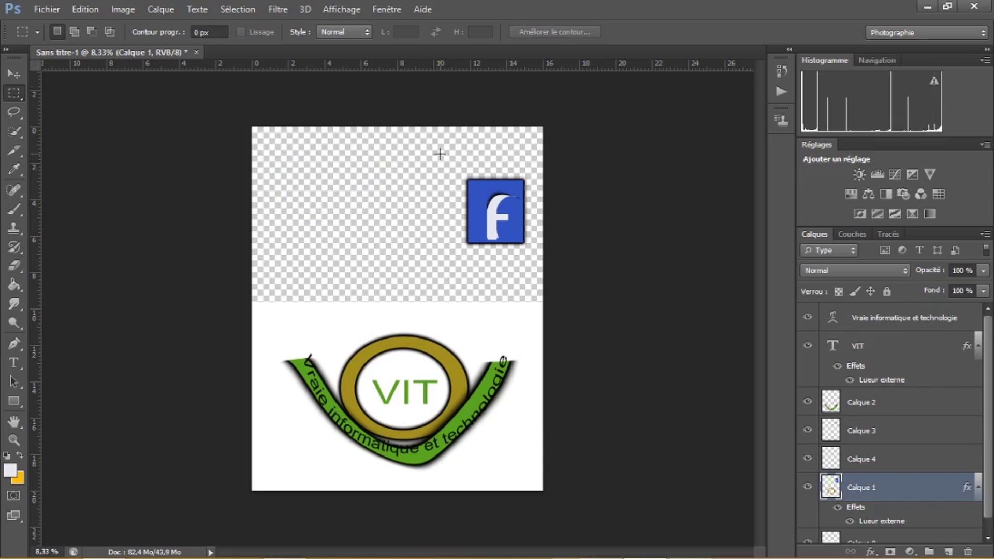
Copy the blue f icon merged, paste it as Calque 5, and move it to the bottom-left
{"action": "left_click_drag", "start_coordinate": [461, 176], "coordinate": [534, 260]}
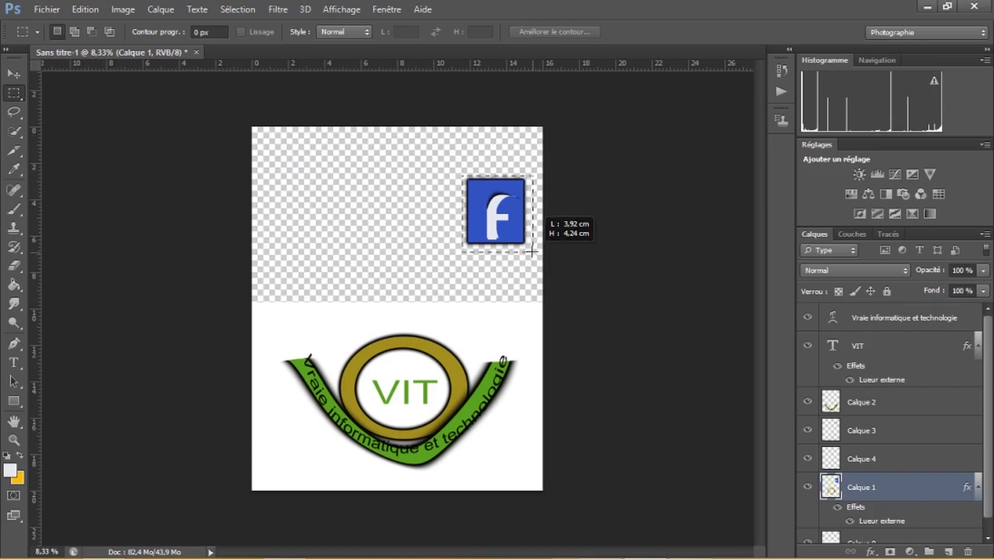
{"action": "left_click_drag", "start_coordinate": [535, 259], "coordinate": [529, 250]}
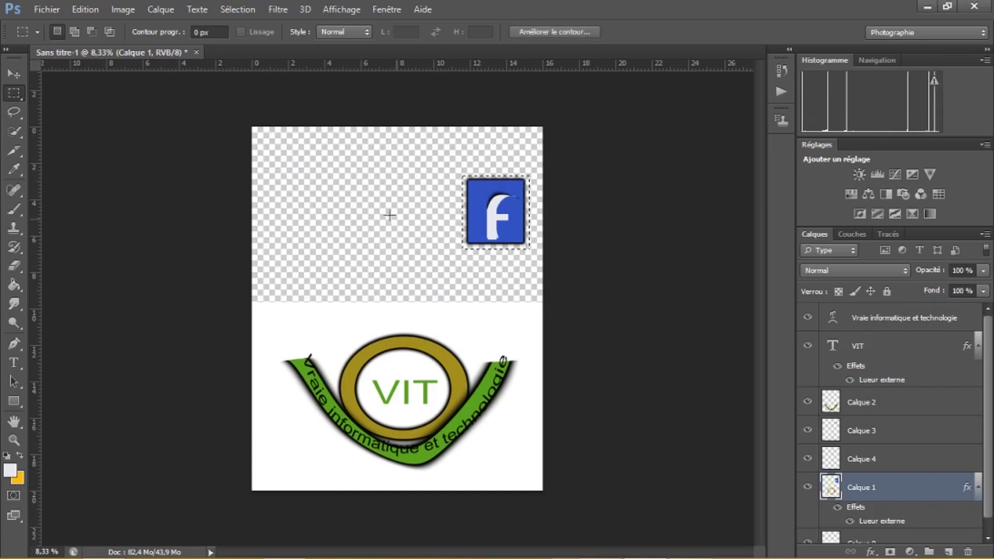
{"action": "left_click", "coordinate": [11, 73]}
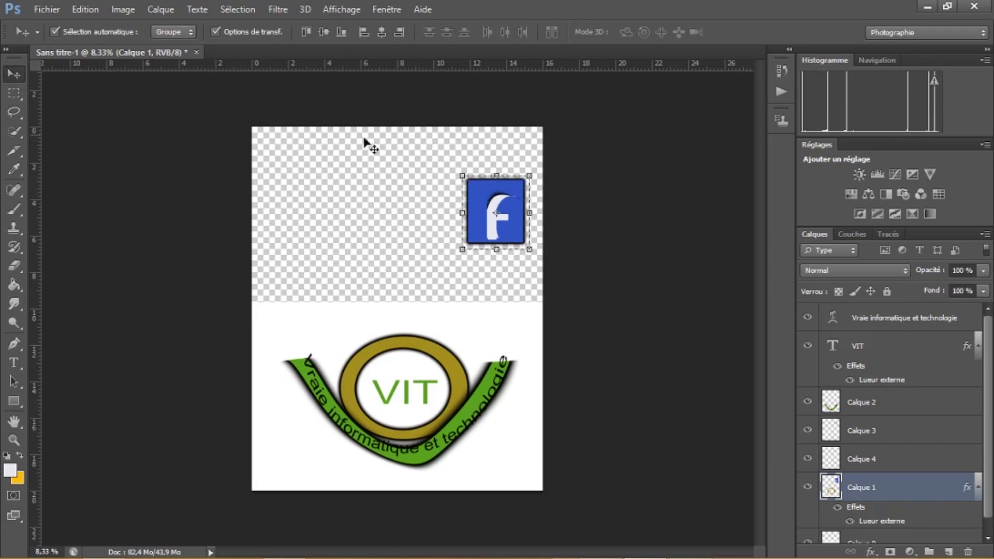
{"action": "left_click", "coordinate": [12, 93]}
{"action": "left_click", "coordinate": [82, 8]}
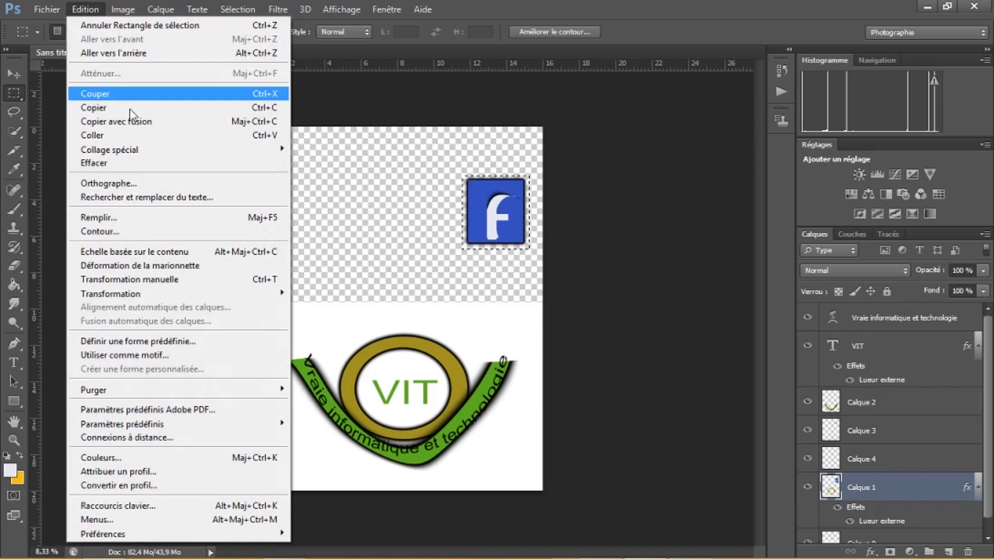
{"action": "left_click", "coordinate": [132, 120]}
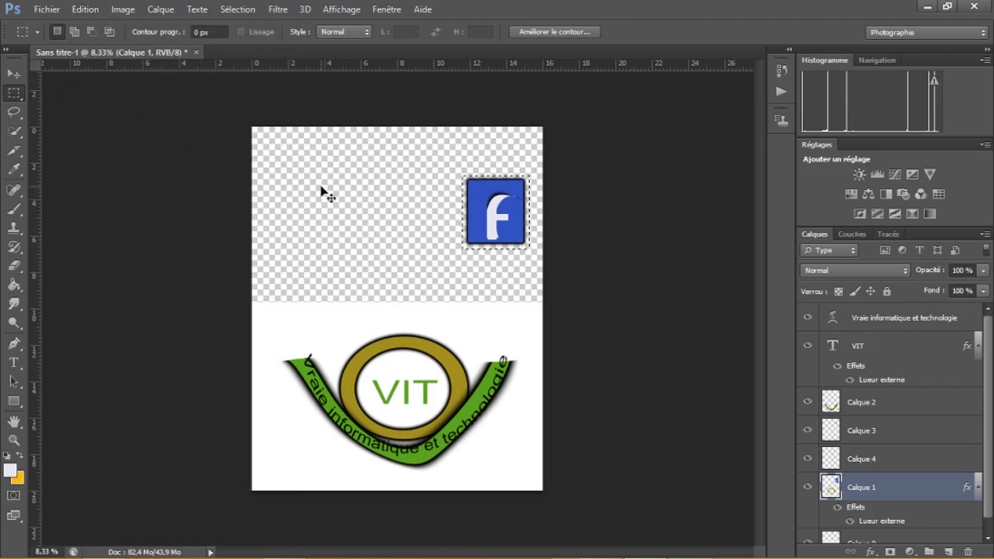
{"action": "key", "text": "ctrl+v"}
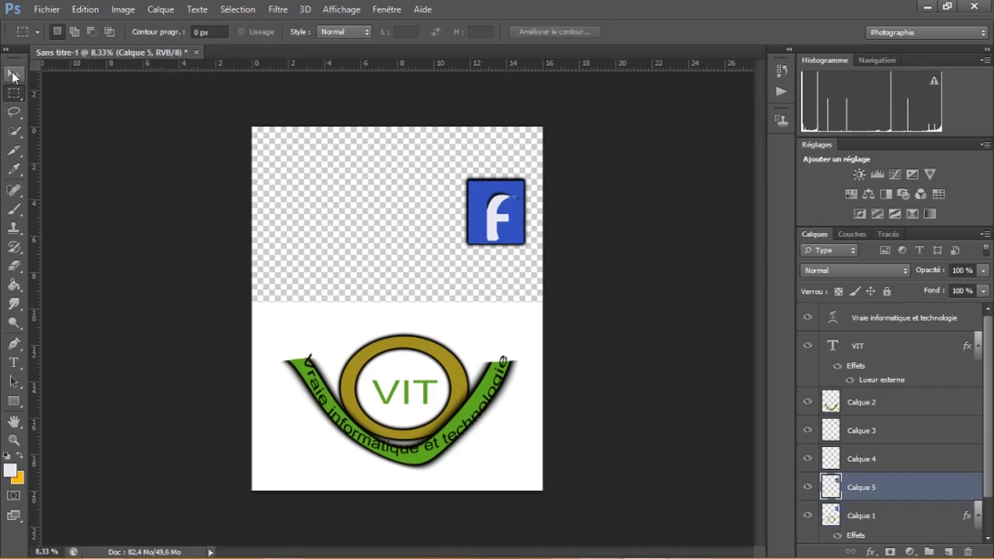
{"action": "left_click", "coordinate": [13, 74]}
{"action": "left_click_drag", "start_coordinate": [478, 201], "coordinate": [287, 441]}
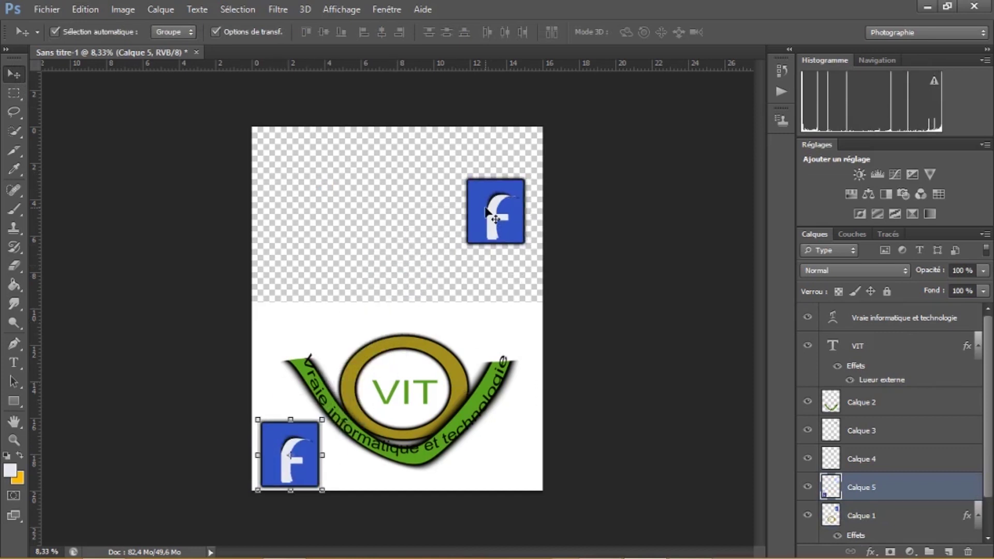
{"action": "left_click", "coordinate": [306, 233]}
Marquee the white logo area, crop the canvas to it with Image > Recadrer, and deselect
{"action": "left_click", "coordinate": [22, 89]}
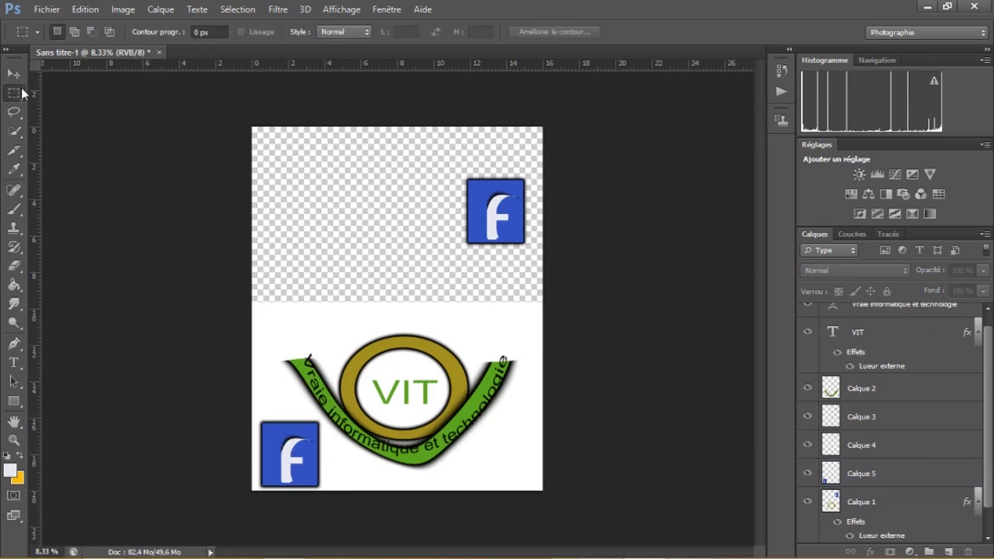
{"action": "left_click_drag", "start_coordinate": [250, 299], "coordinate": [543, 490]}
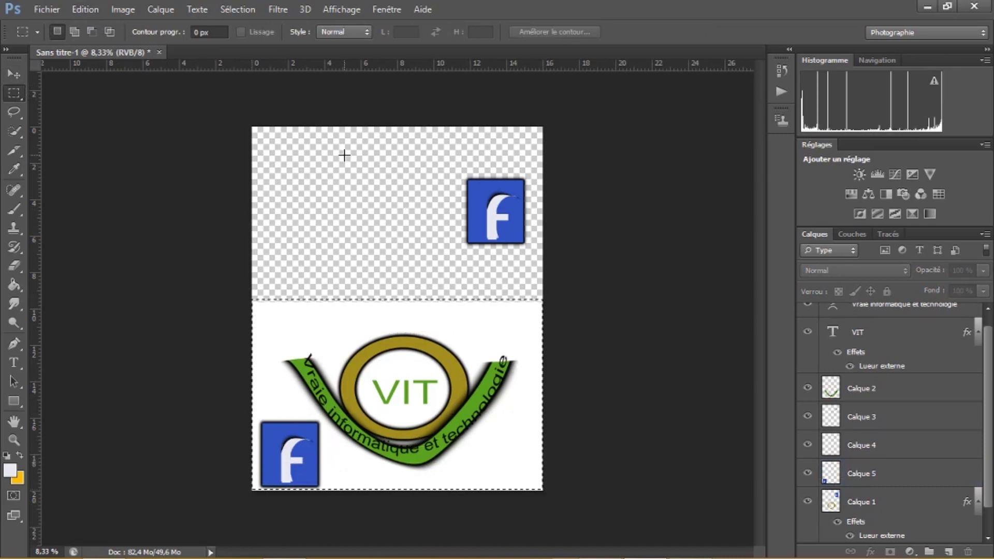
{"action": "left_click", "coordinate": [89, 9]}
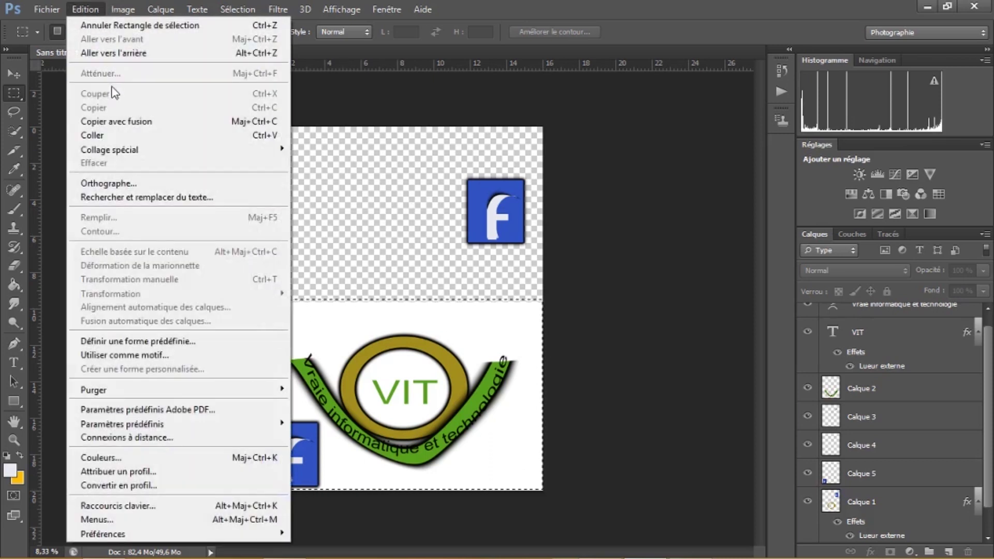
{"action": "left_click", "coordinate": [124, 13]}
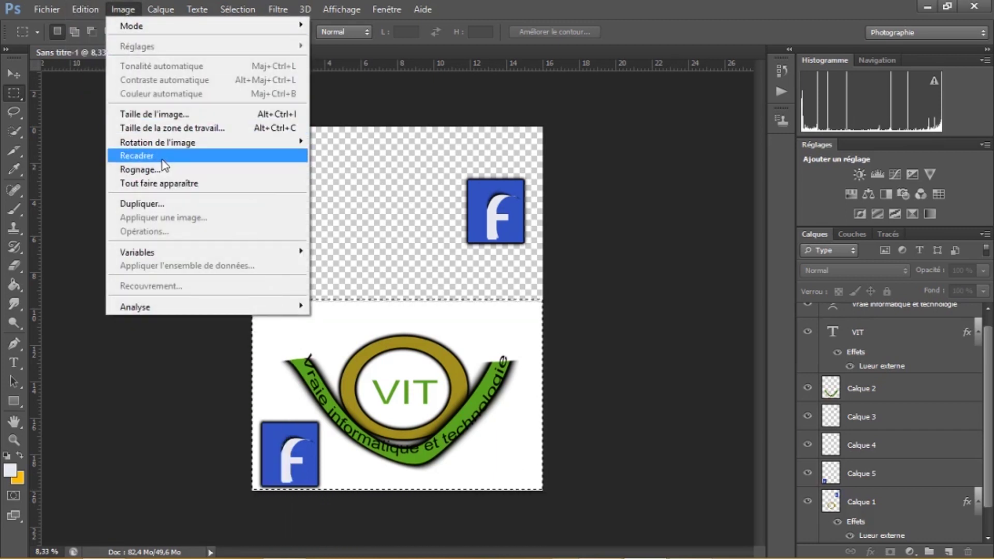
{"action": "left_click", "coordinate": [161, 156]}
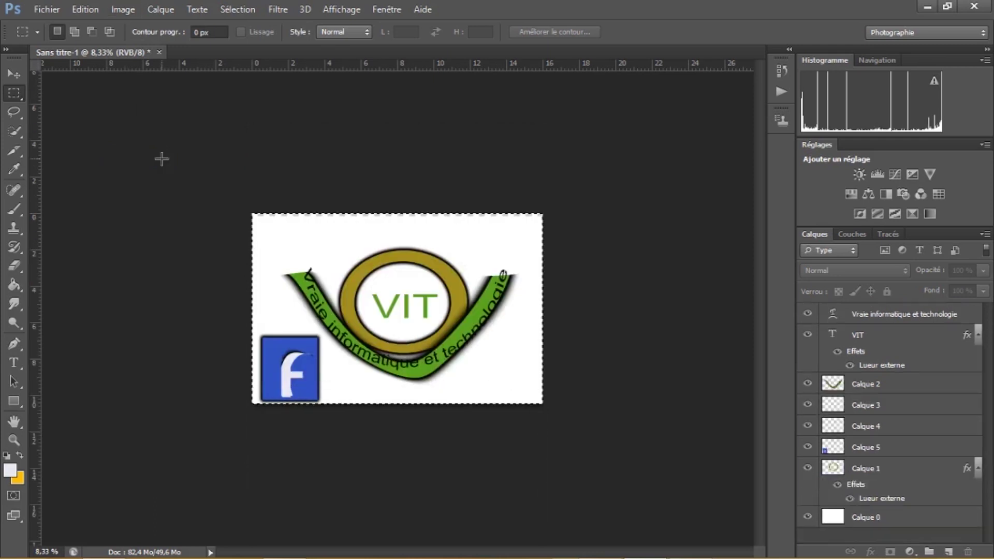
{"action": "key", "text": "ctrl+d"}
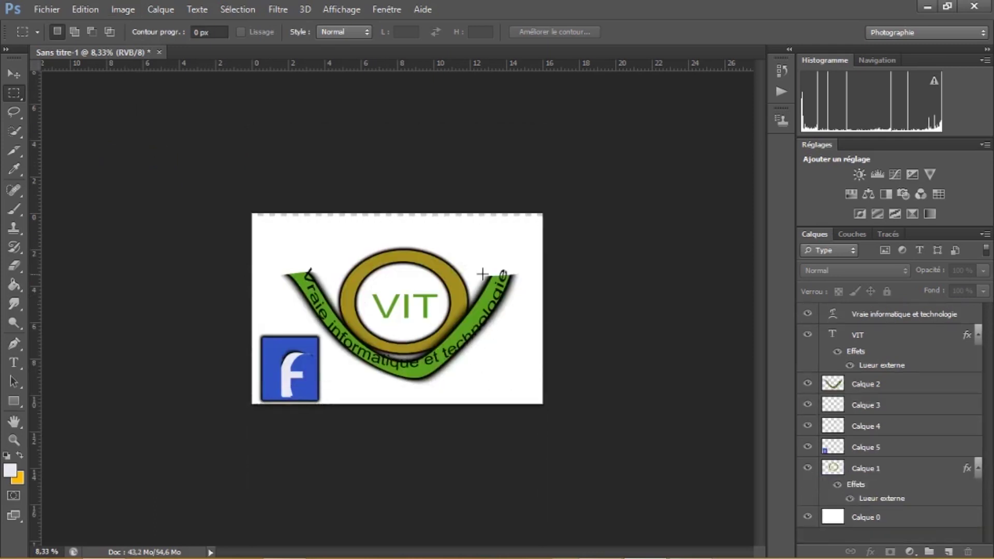